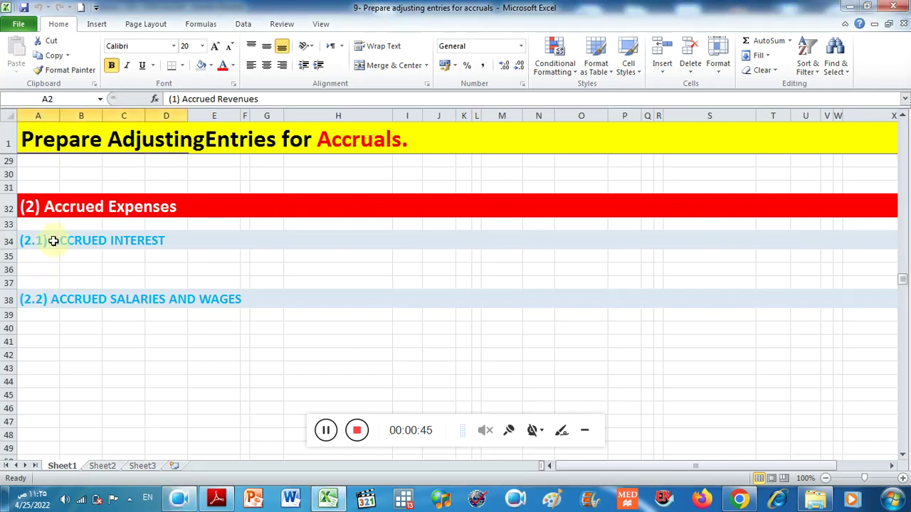
Review the general journal, adjusting entries and general ledger in the Accrued Revenues section of the worksheet
scroll(57, 238, "up", 7)
scroll(53, 242, "up", 2)
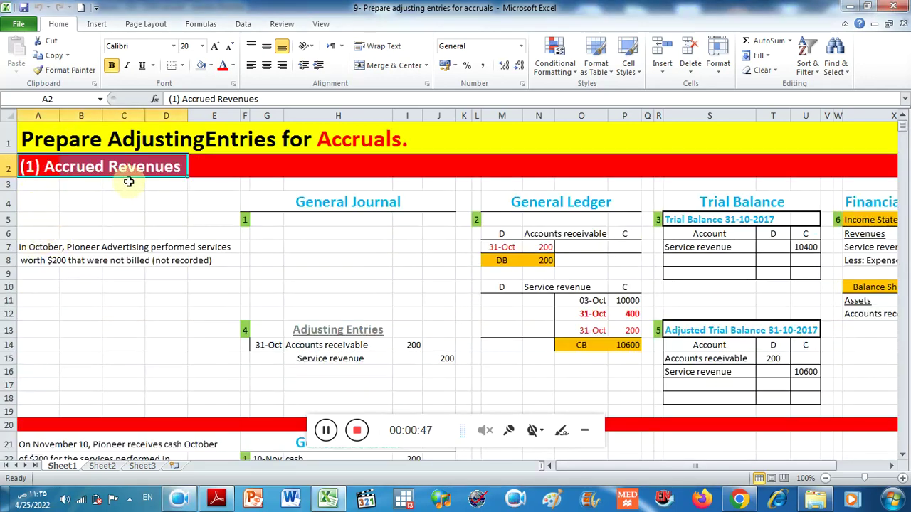
scroll(123, 182, "down", 9)
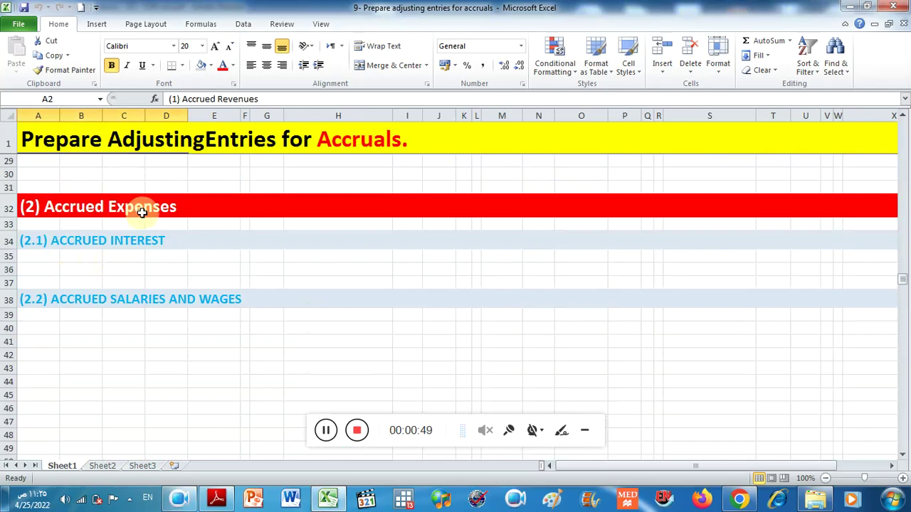
scroll(142, 217, "up", 9)
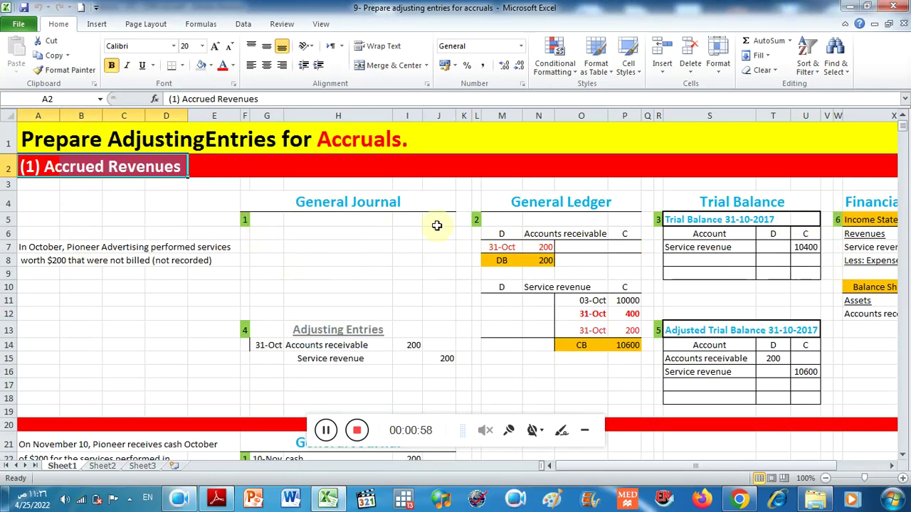
left_click(326, 202)
left_click_drag(279, 220, 354, 282)
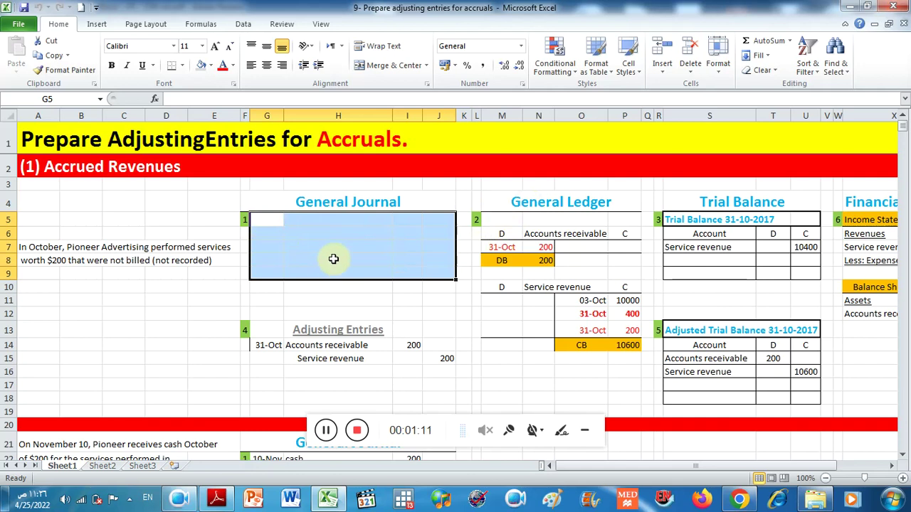
left_click_drag(254, 329, 427, 372)
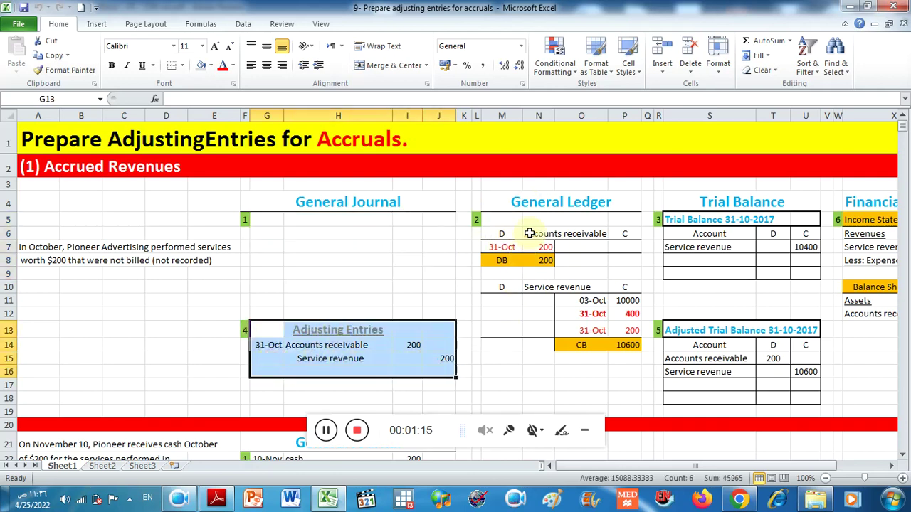
left_click_drag(505, 214, 620, 341)
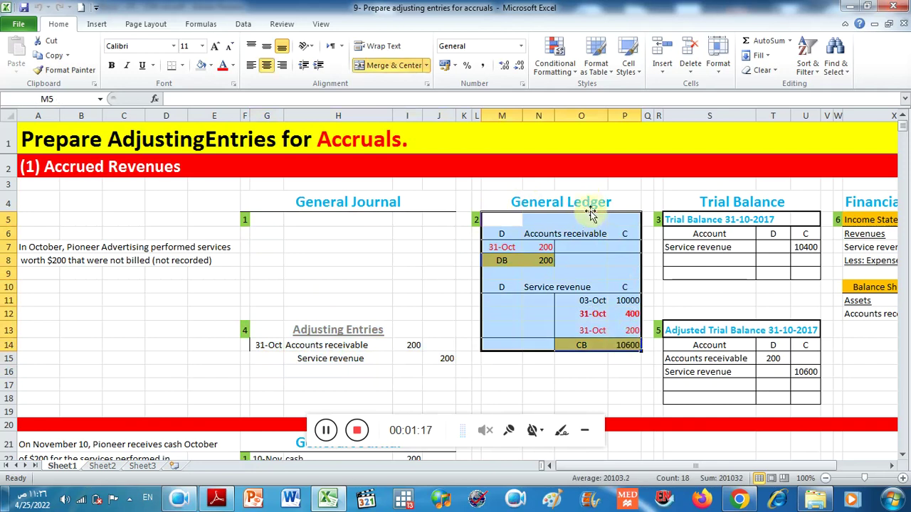
Examine the adjusted trial balance, trial balance and income statement in the Accrued Revenues section
left_click_drag(667, 331, 797, 399)
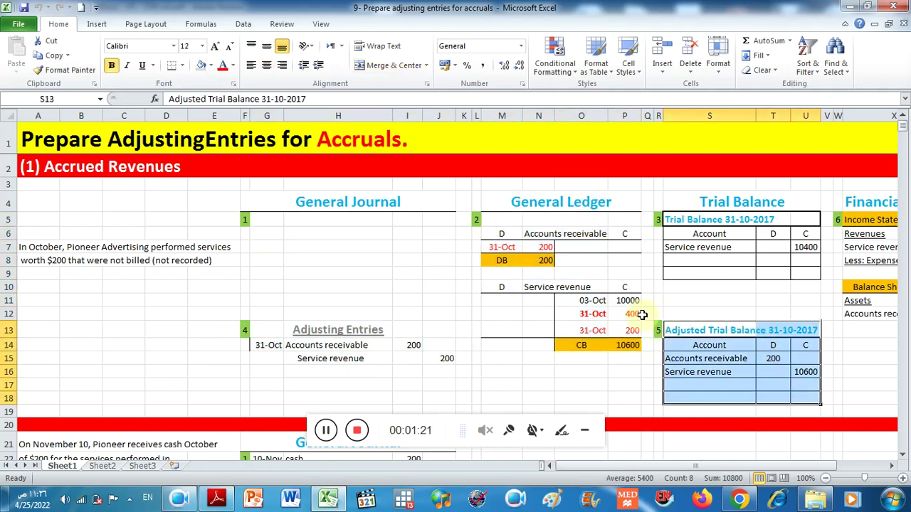
left_click_drag(672, 218, 704, 268)
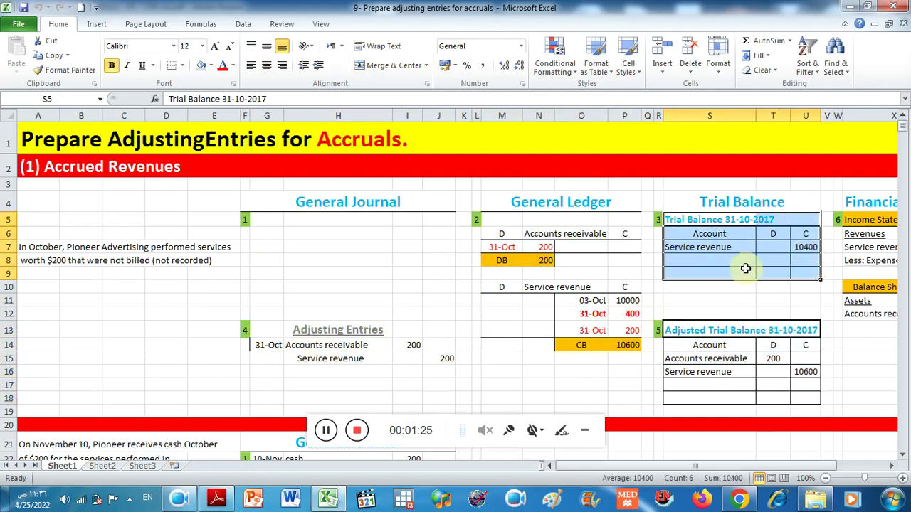
scroll(883, 466, "right", 4)
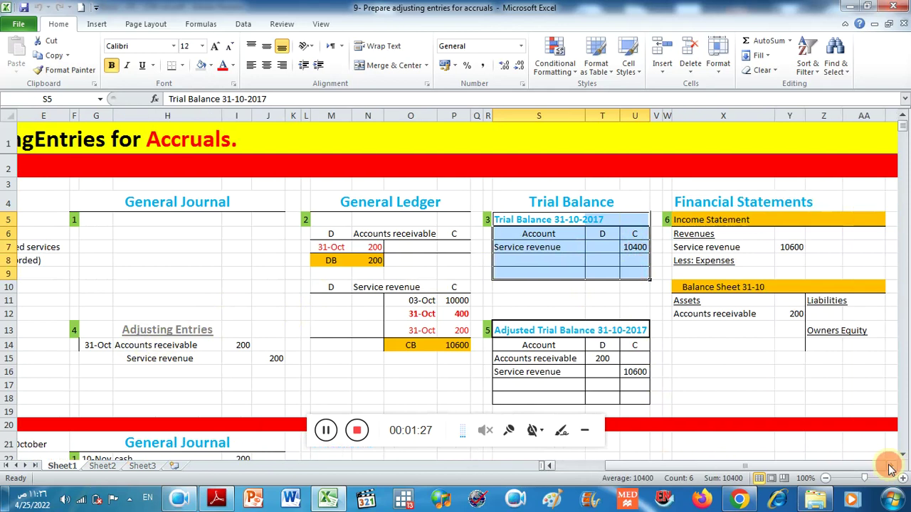
left_click_drag(685, 234, 697, 259)
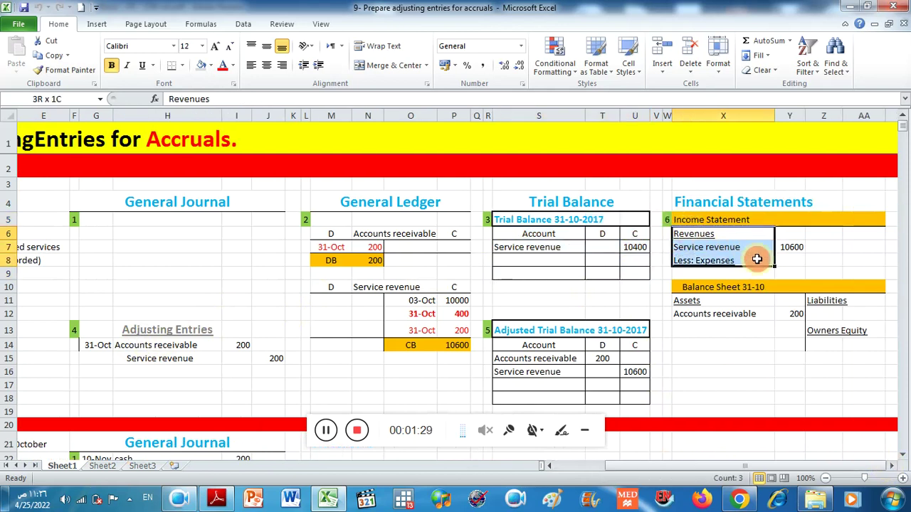
left_click_drag(513, 332, 635, 371)
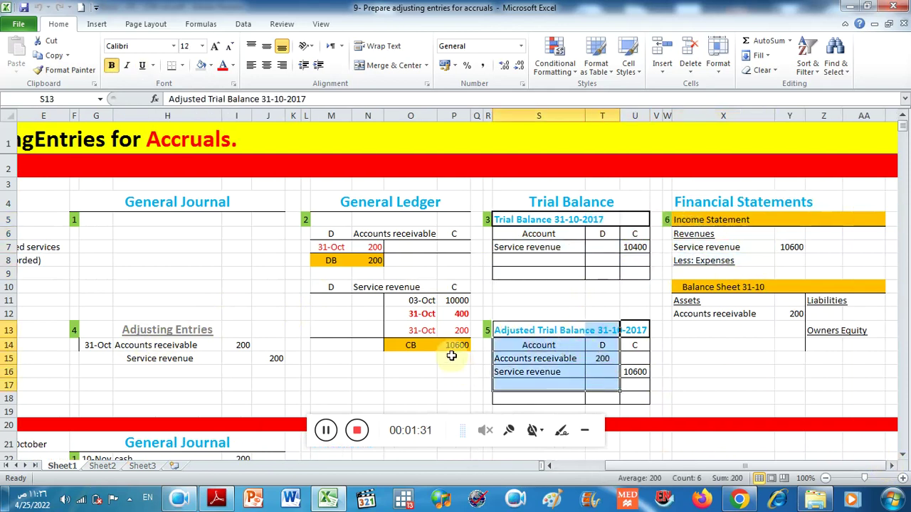
Go to the Accrued Expenses section and review its accrued interest and accrued salaries and wages headings
key("Home")
scroll(54, 192, "down", 8)
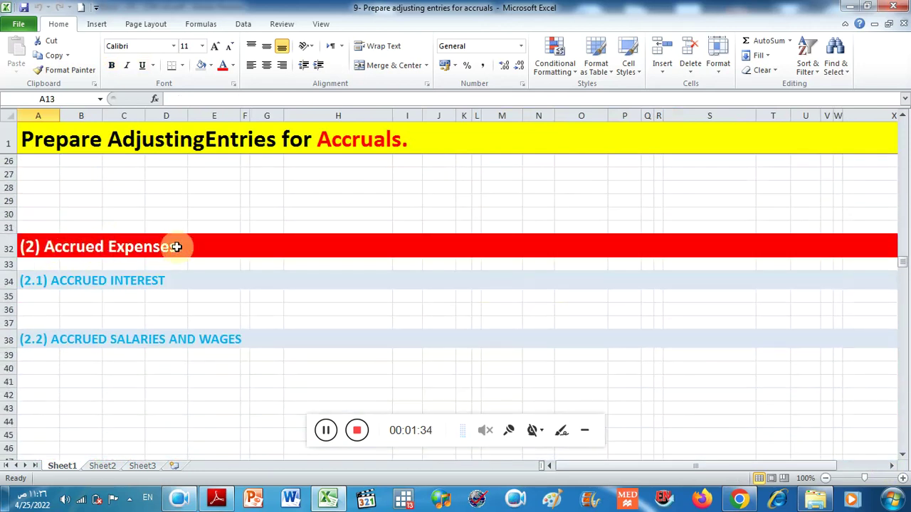
scroll(141, 245, "down", 1)
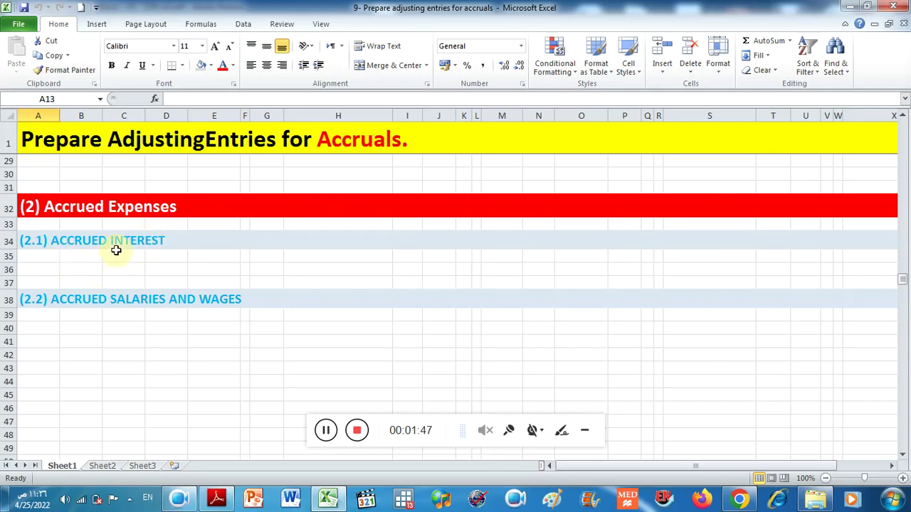
left_click_drag(27, 240, 206, 240)
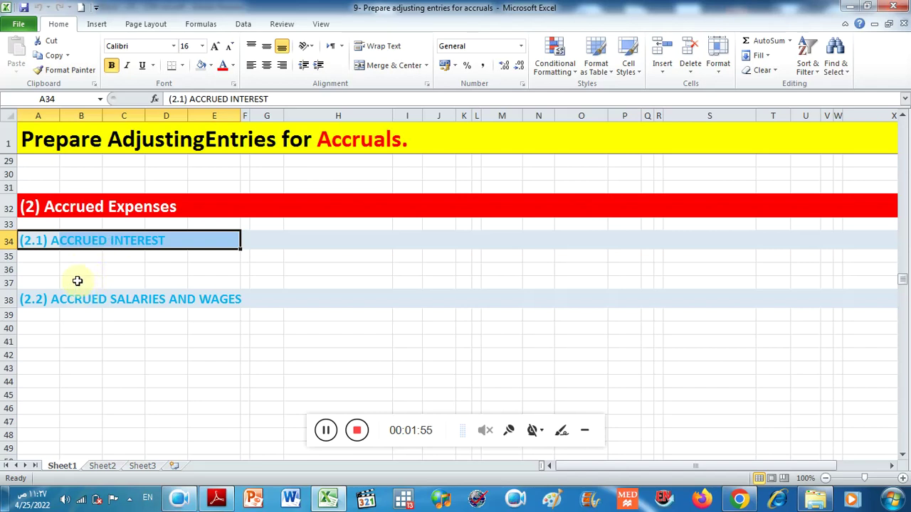
left_click_drag(35, 299, 212, 301)
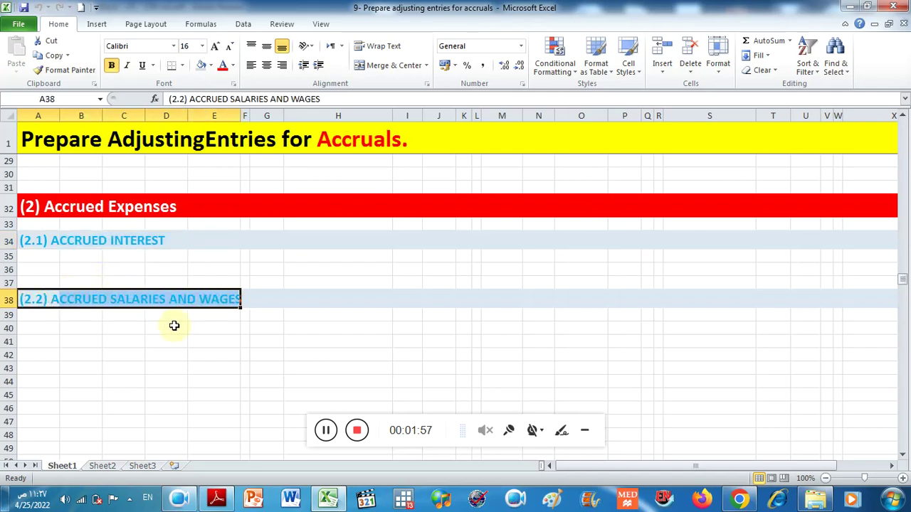
Insert two batches of 12 blank rows at row 37, between the accrued interest and accrued salaries and wages headings
left_click(172, 327)
left_click_drag(9, 283, 13, 436)
right_click(95, 330)
left_click(128, 229)
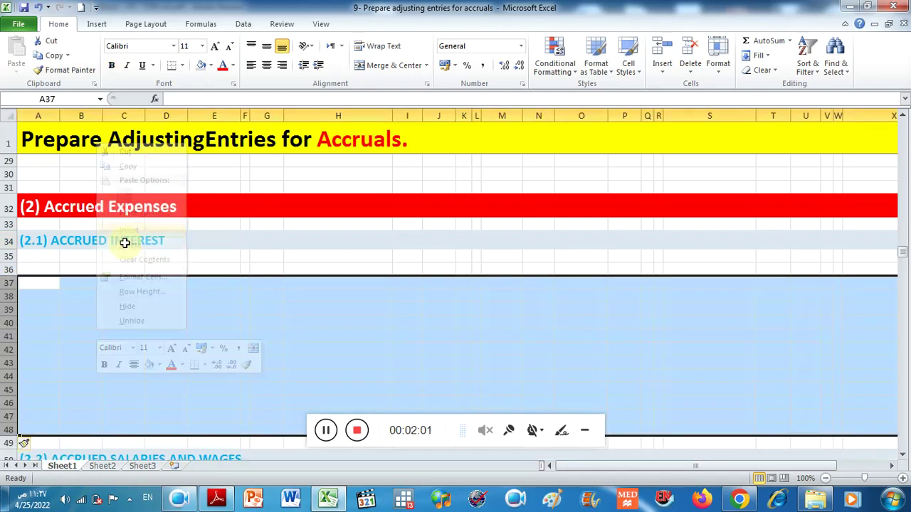
right_click(91, 308)
left_click(121, 215)
left_click(75, 266)
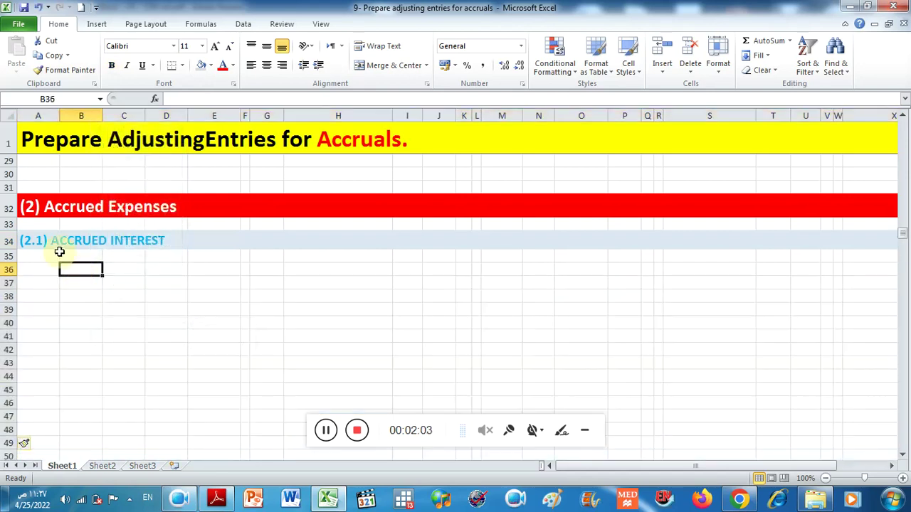
scroll(71, 238, "down", 1)
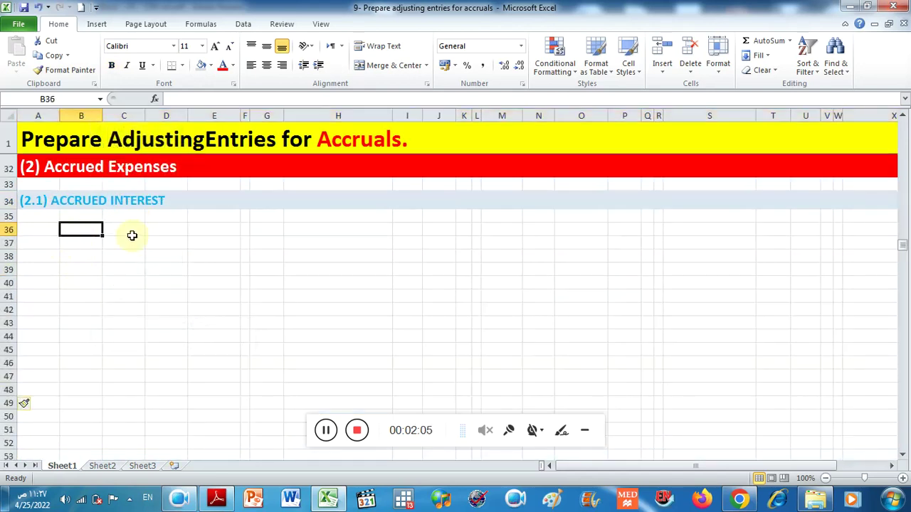
Switch to the Accounting Principles PDF in Adobe Reader and read the definition of accrued expenses on page 106
left_click(217, 498)
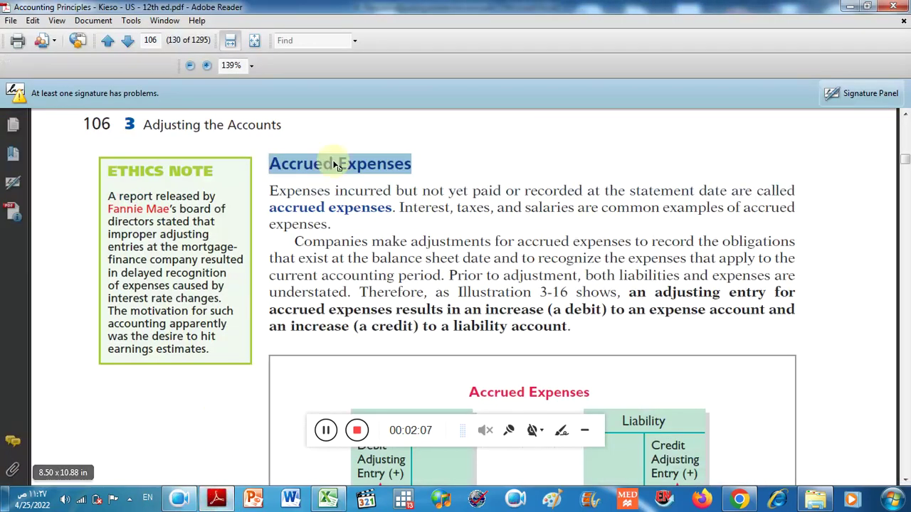
left_click_drag(274, 163, 413, 165)
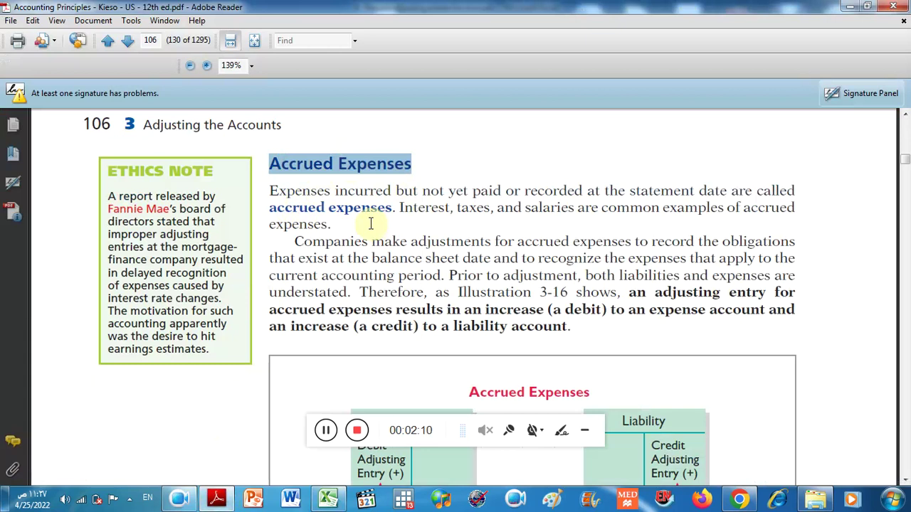
left_click(300, 192)
left_click_drag(299, 192, 581, 189)
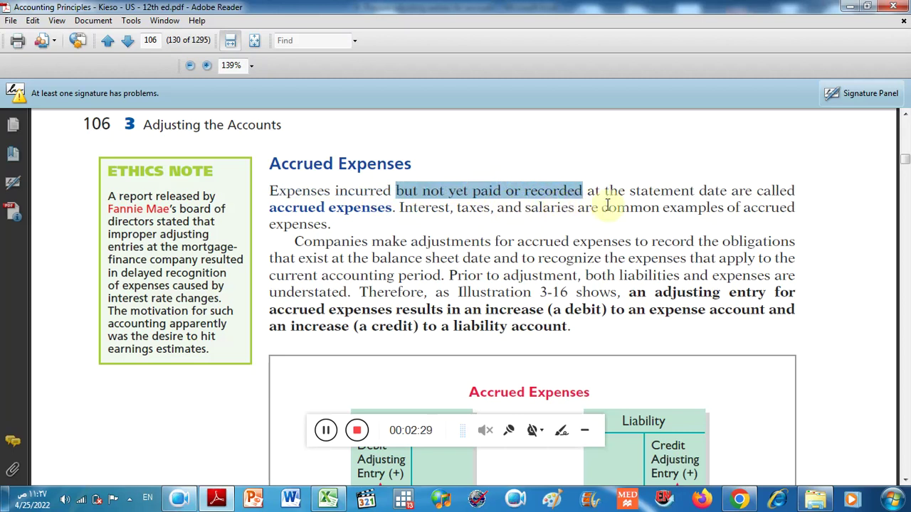
left_click_drag(605, 193, 704, 198)
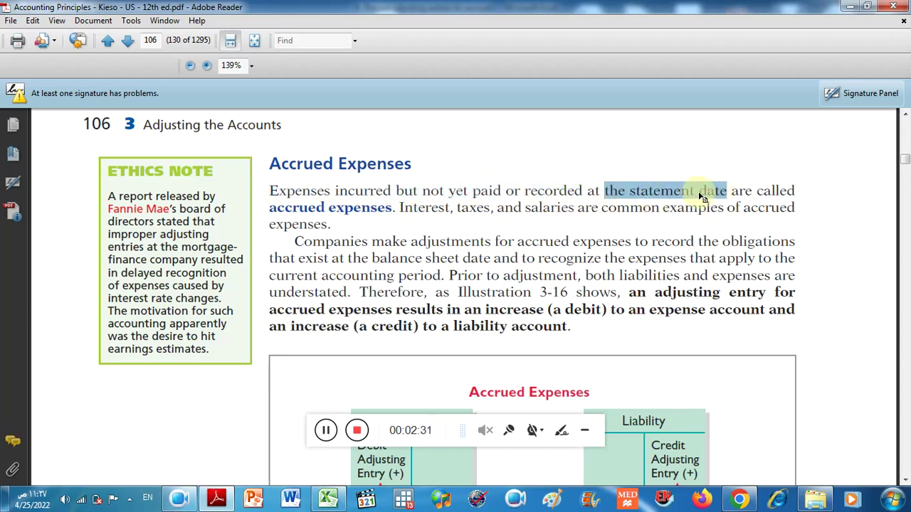
left_click_drag(270, 208, 619, 216)
left_click(619, 216)
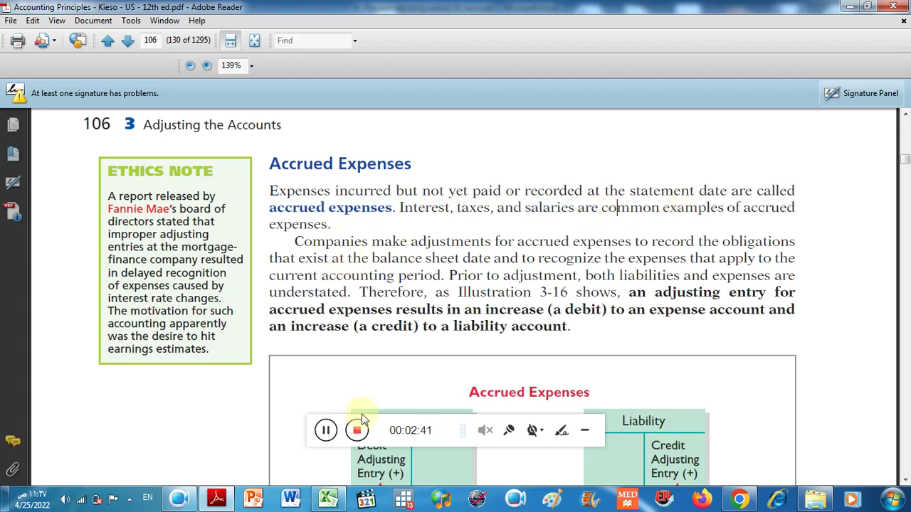
Read the passage on adjusting accrued expenses to record obligations at the balance sheet date and recognize the period's expenses
left_click(331, 432)
left_click(338, 240)
left_click_drag(340, 238, 433, 240)
left_click(434, 242)
triple_click(434, 242)
left_click(434, 242)
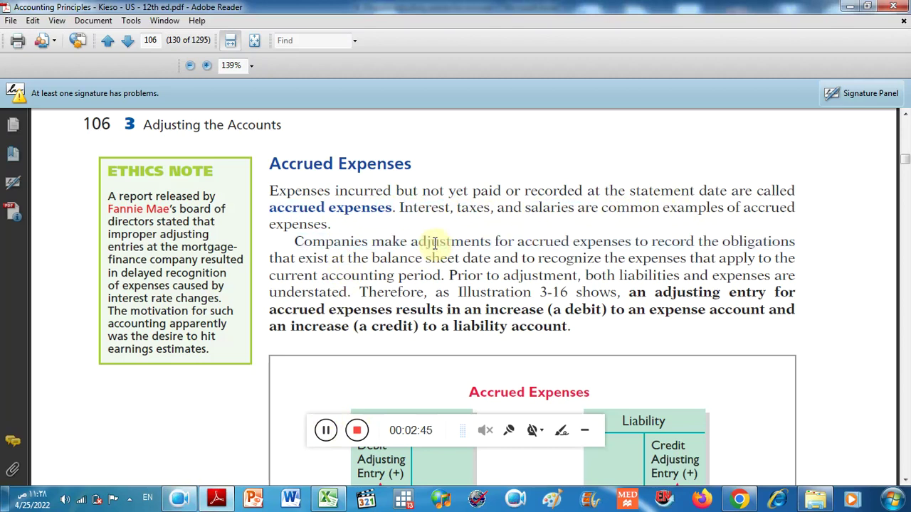
left_click_drag(393, 190, 450, 208)
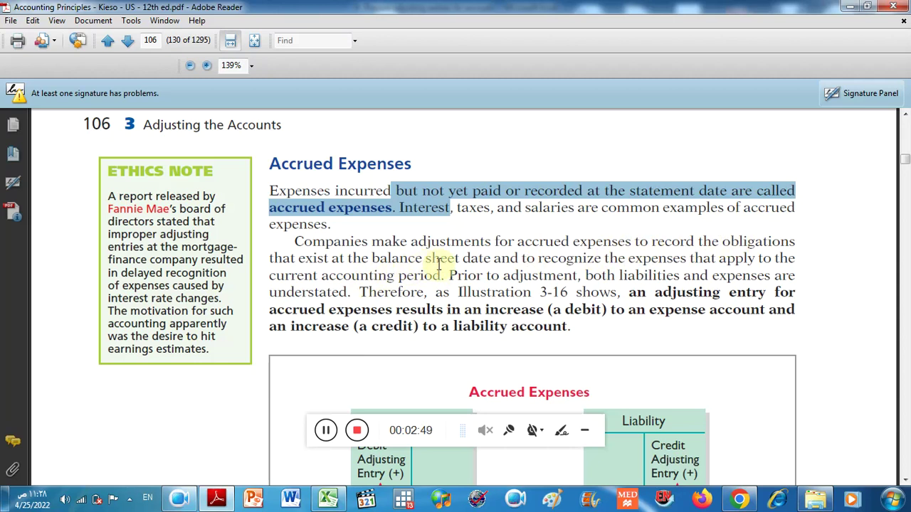
left_click_drag(537, 258, 687, 258)
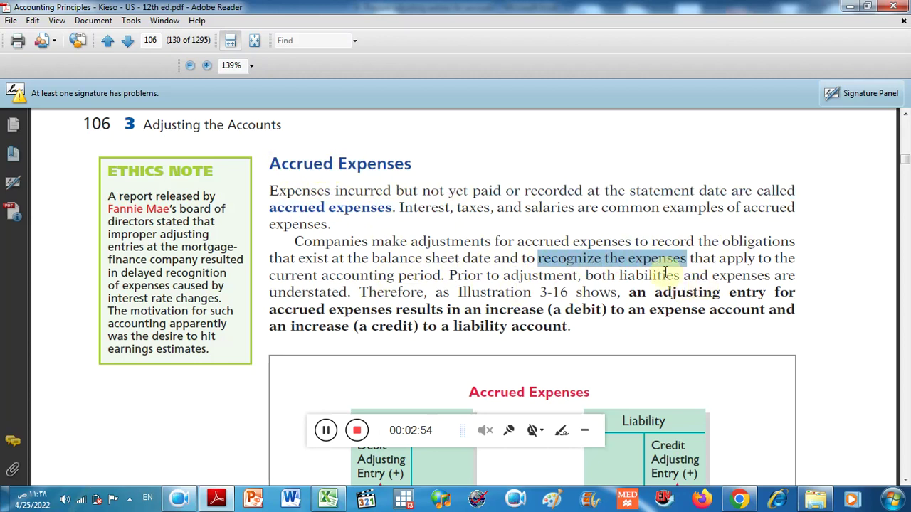
left_click_drag(372, 256, 410, 266)
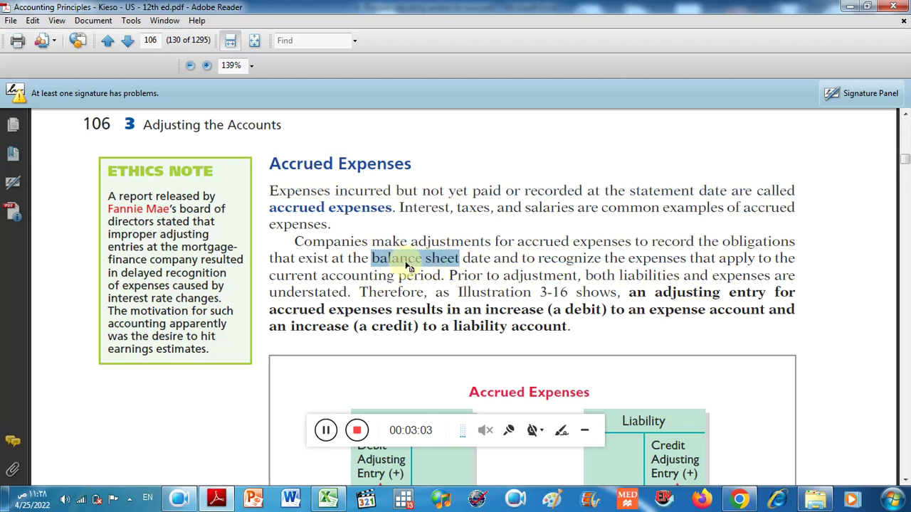
double_click(752, 242)
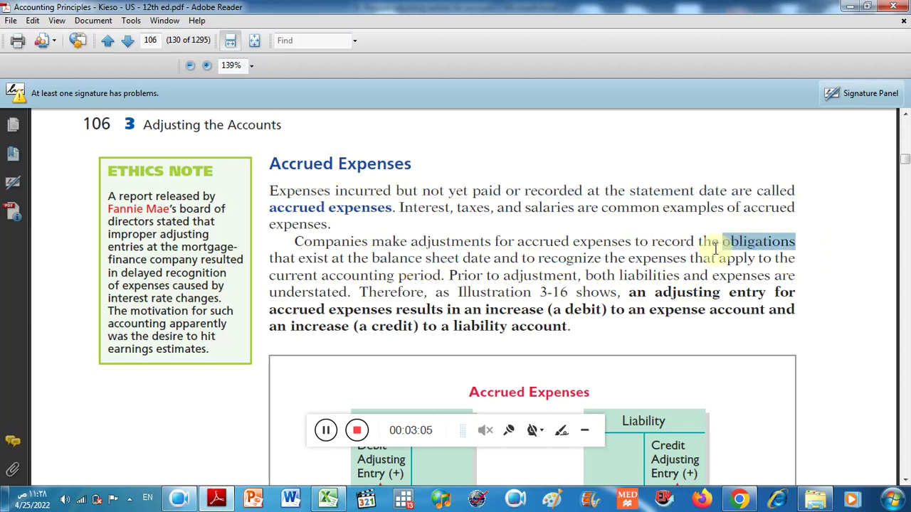
left_click_drag(372, 259, 460, 260)
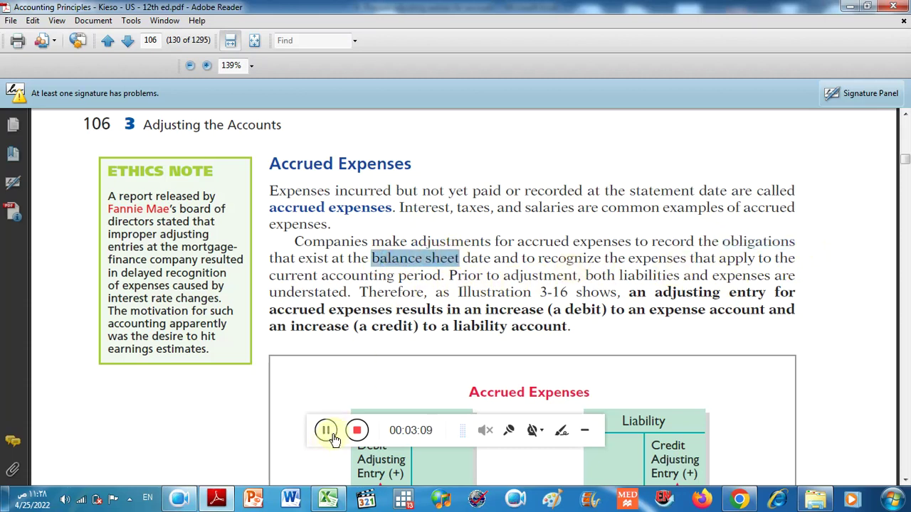
Read the sentence on how liabilities and expenses stand prior to adjustment
left_click_drag(450, 276, 578, 276)
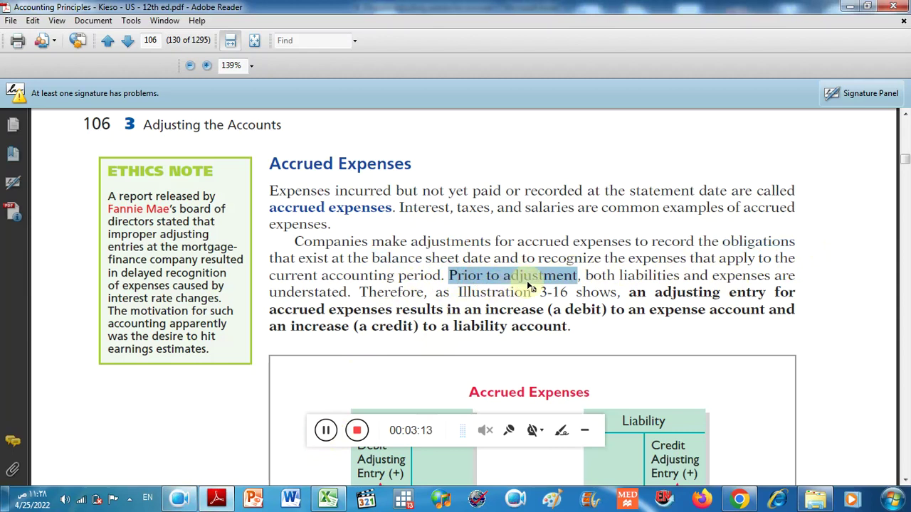
double_click(633, 274)
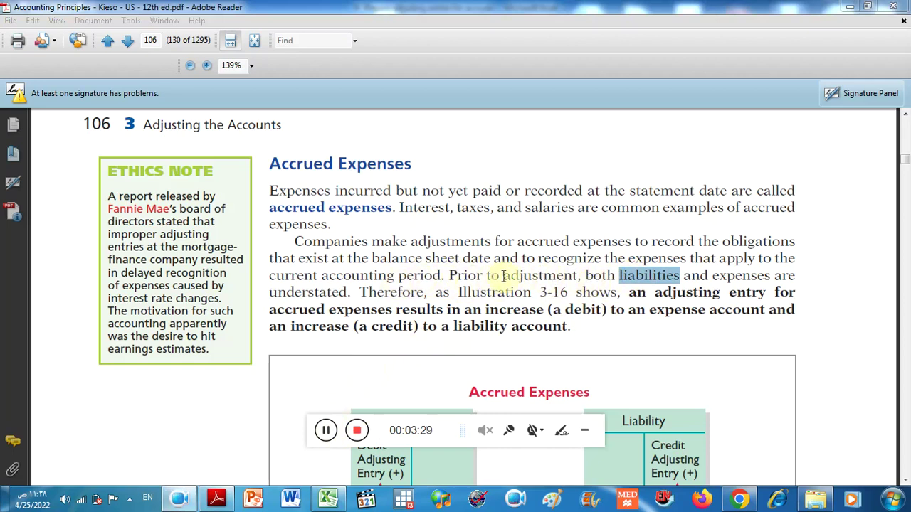
left_click_drag(653, 276, 353, 296)
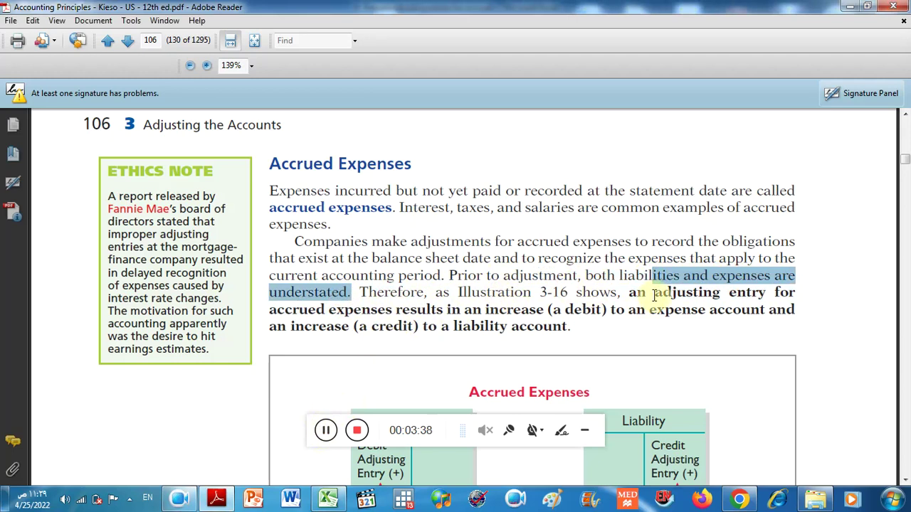
Study the bold statement on how an adjusting entry for accrued expenses affects the expense and liability accounts
left_click_drag(623, 292, 567, 326)
left_click_drag(655, 292, 720, 291)
left_click_drag(271, 311, 392, 312)
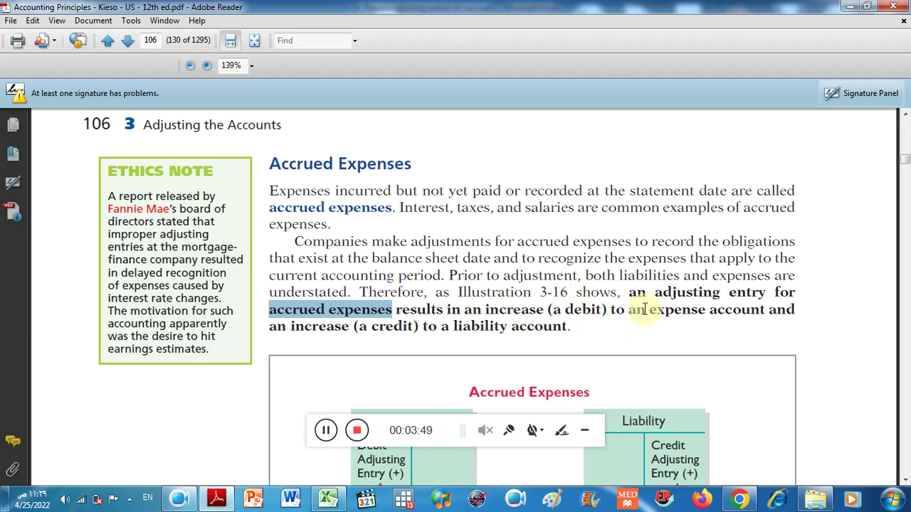
left_click_drag(706, 309, 522, 310)
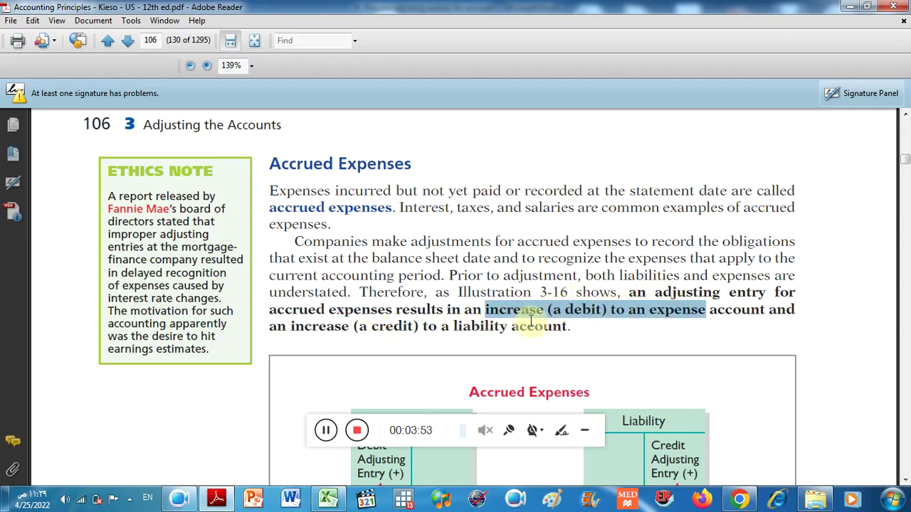
left_click_drag(571, 327, 306, 327)
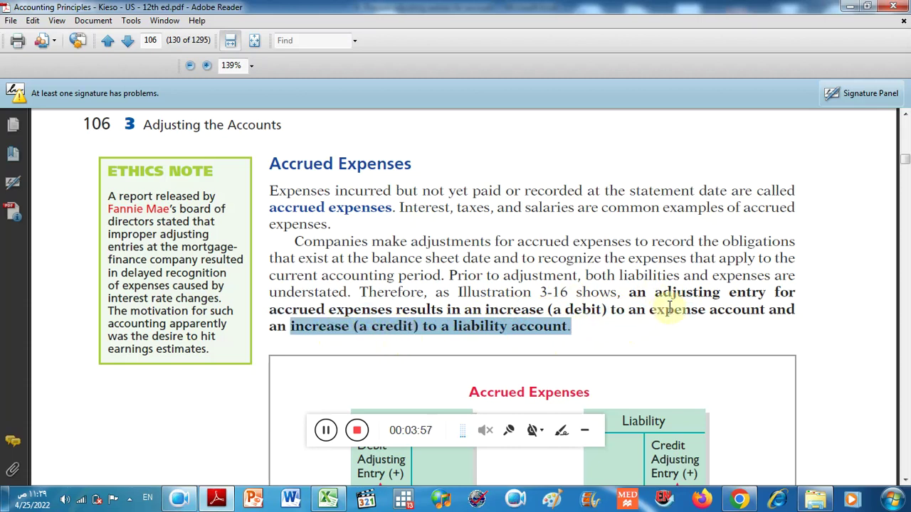
Review the debit and credit wording in the bold statement on adjusting entries for accrued expenses
double_click(582, 309)
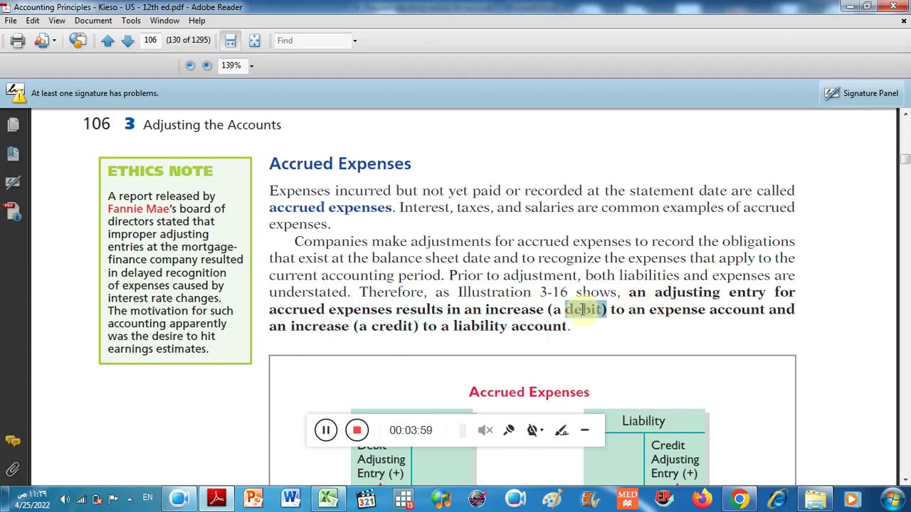
double_click(471, 327)
double_click(390, 327)
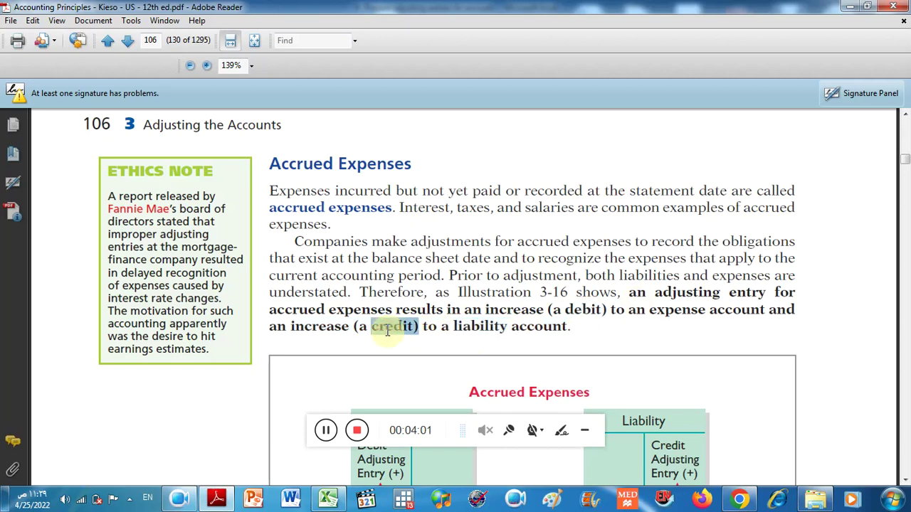
Examine Illustration 3-16 with its Expense and Liability T-accounts for accrued expenses
scroll(407, 328, "down", 4)
left_click_drag(471, 234, 590, 233)
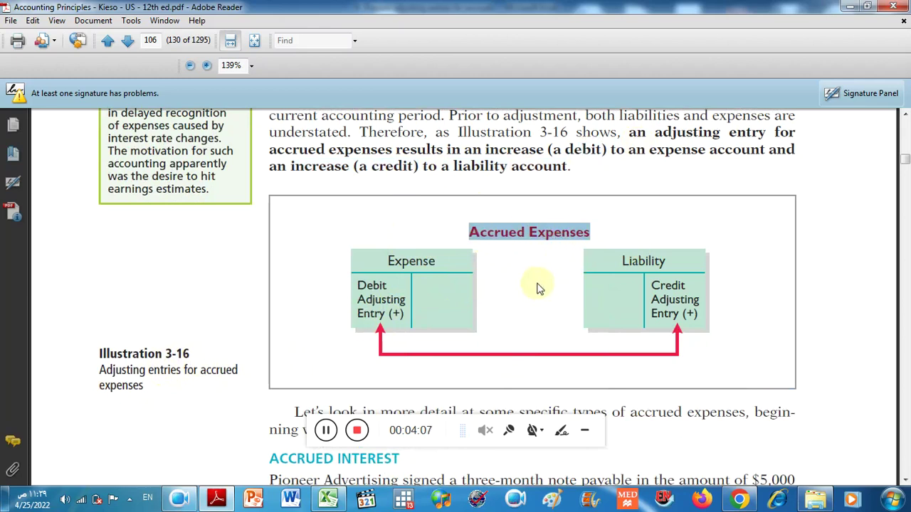
left_click_drag(435, 261, 396, 286)
left_click_drag(623, 262, 666, 261)
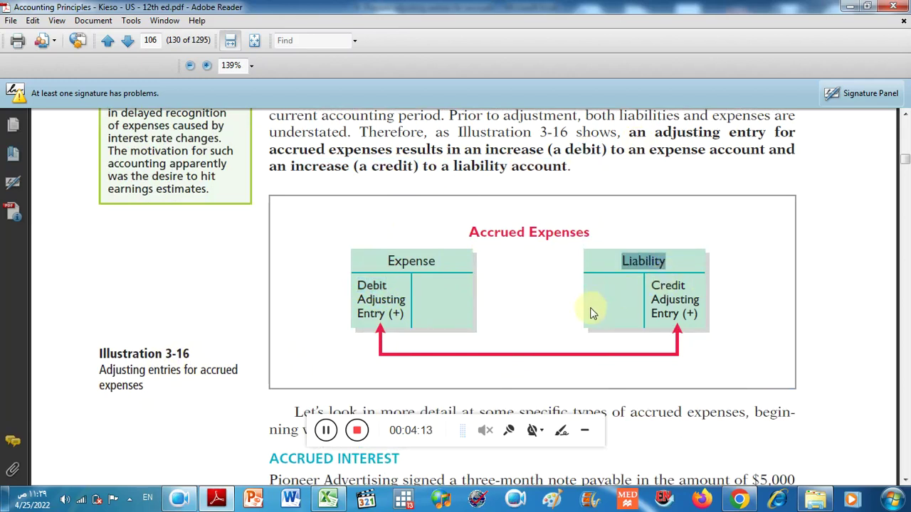
Read the opening sentence of the Accrued Interest section about Pioneer Advertising's note payable, its term, amount and signing date
scroll(549, 332, "down", 3)
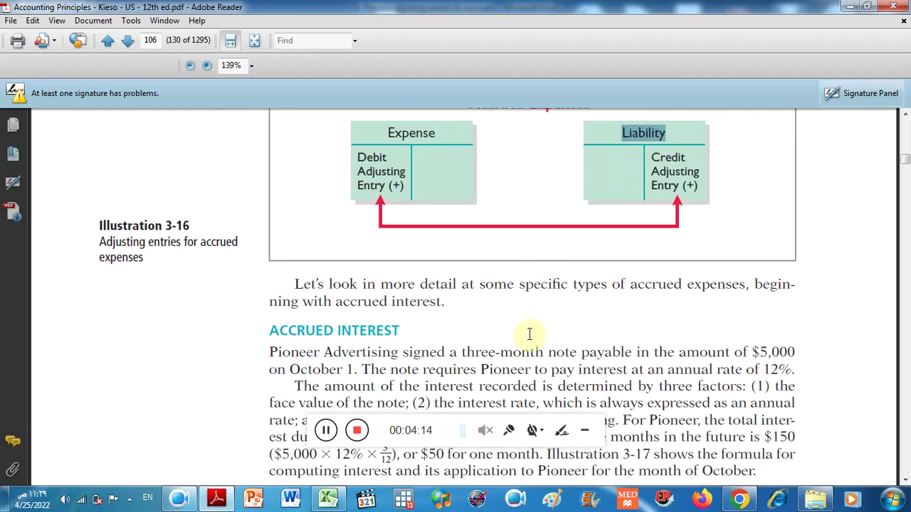
scroll(534, 334, "down", 3)
left_click_drag(271, 235, 383, 234)
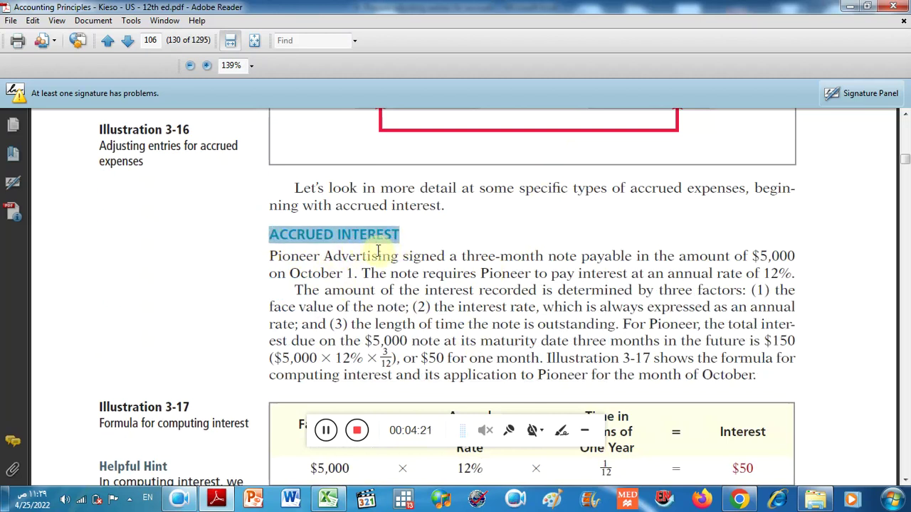
scroll(378, 250, "down", 1)
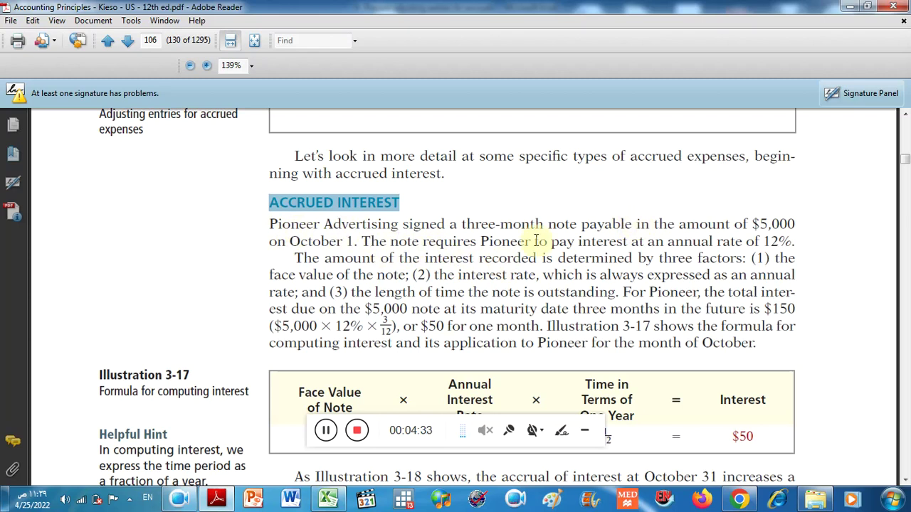
left_click_drag(271, 224, 299, 233)
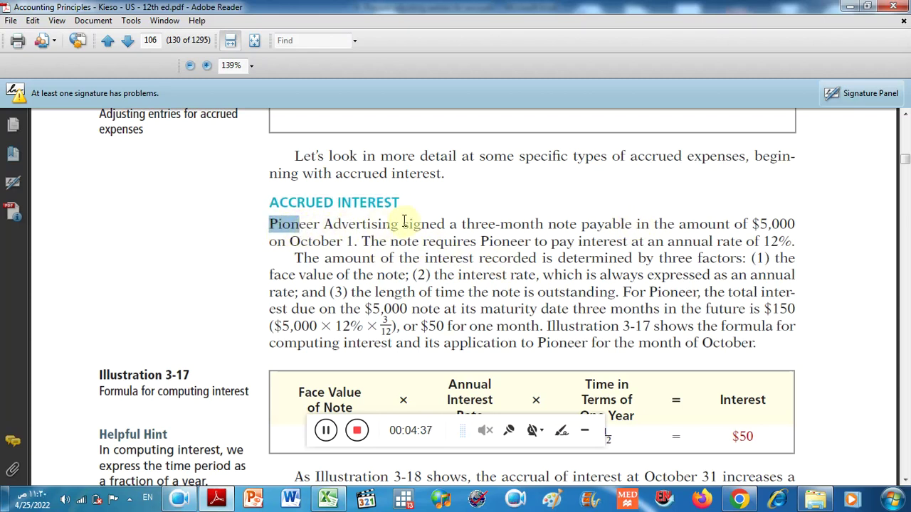
left_click_drag(397, 224, 272, 225)
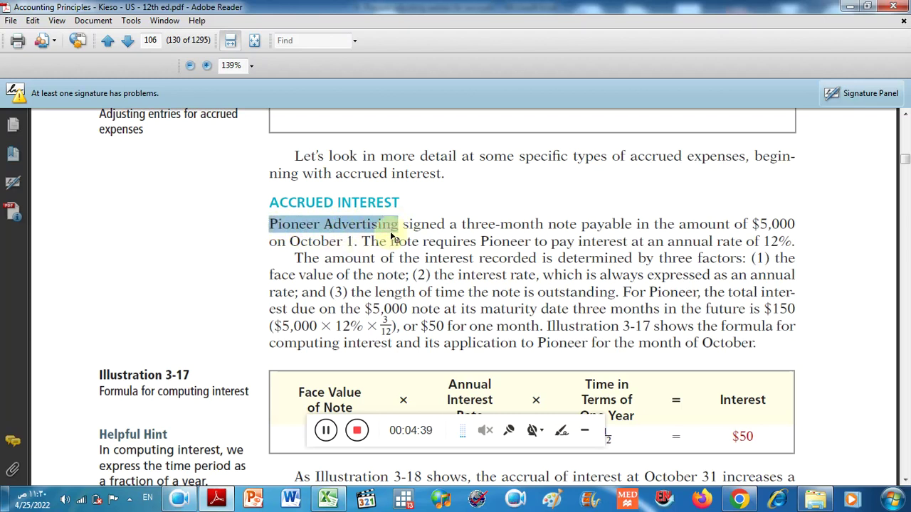
mouse_move(415, 225)
left_mouse_down()
mouse_move(630, 225)
mouse_move(417, 221)
left_mouse_up()
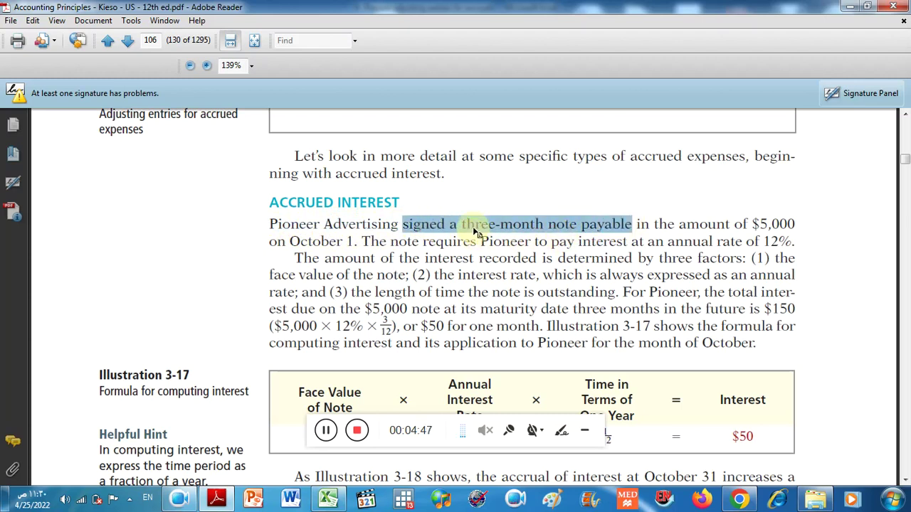
left_click_drag(678, 225, 795, 225)
left_click_drag(271, 242, 358, 242)
Copy the sentence about Pioneer Advertising's three-month $5,000 note signed October 1 and paste it into cell A36 of the Excel sheet
left_click_drag(266, 225, 349, 246)
right_click(349, 246)
left_click(363, 238)
left_click(329, 498)
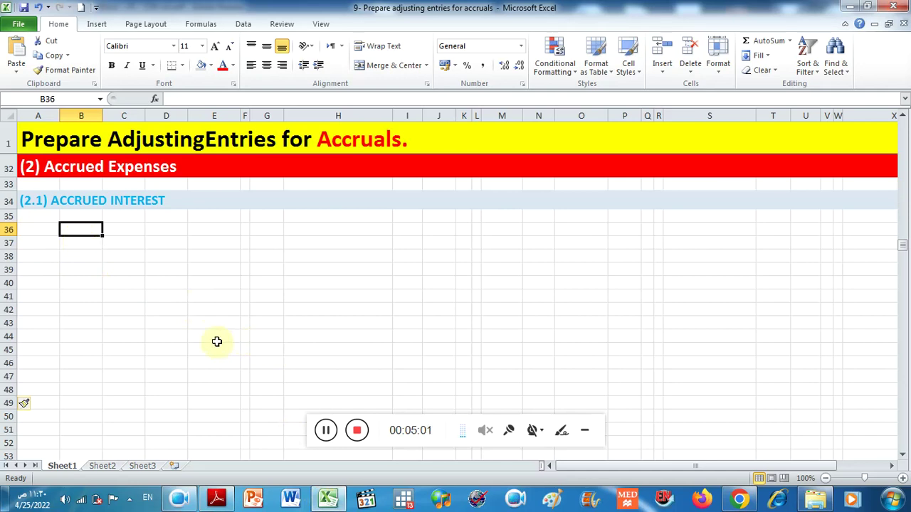
left_click(44, 233)
right_click(45, 229)
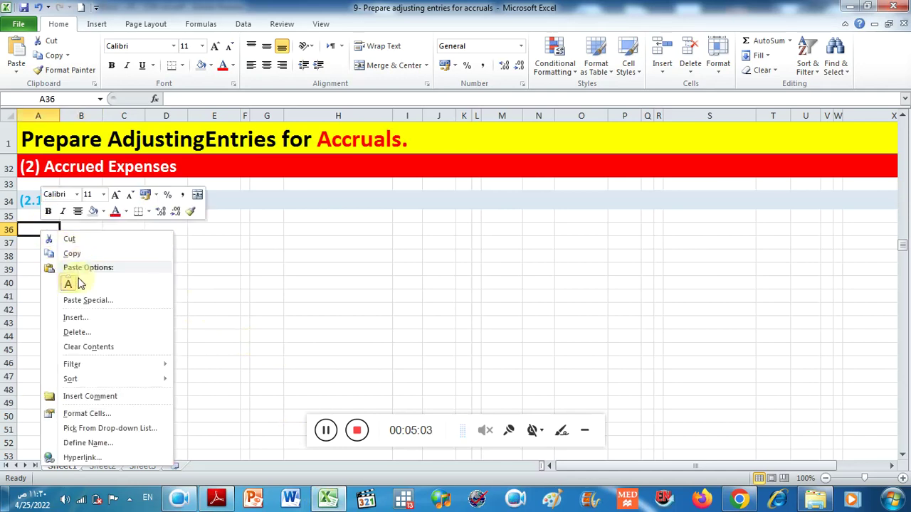
left_click(70, 282)
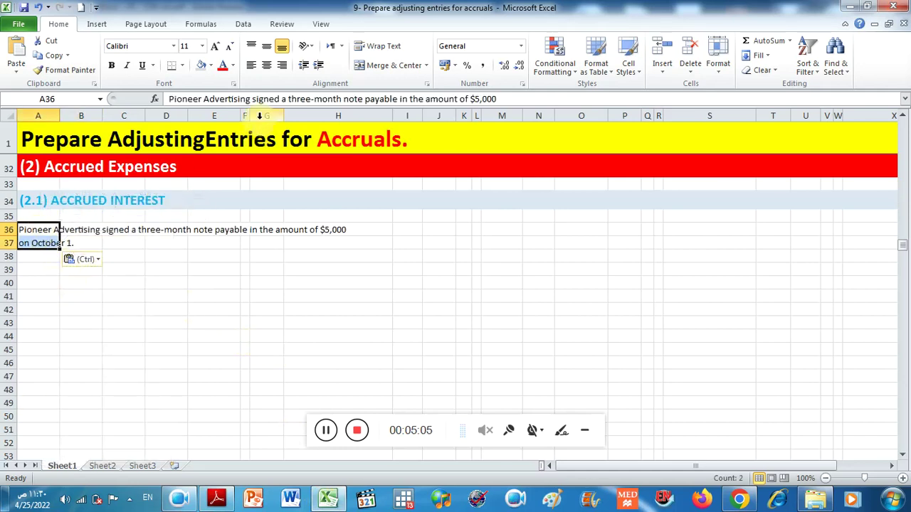
Move "note payable in the amount of $5,000" from the end of A36 to the start of A37, before "on October 1."
left_click_drag(497, 99, 345, 97)
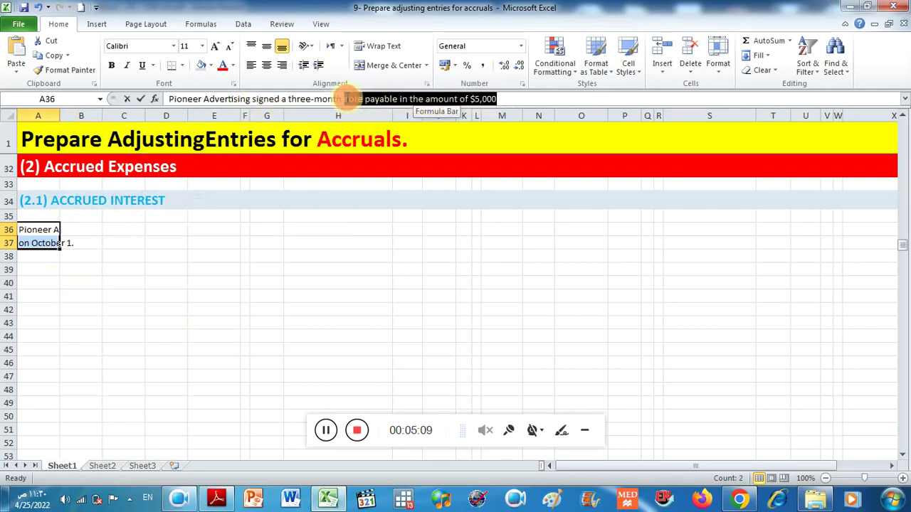
right_click(354, 100)
left_click(386, 125)
key("Delete")
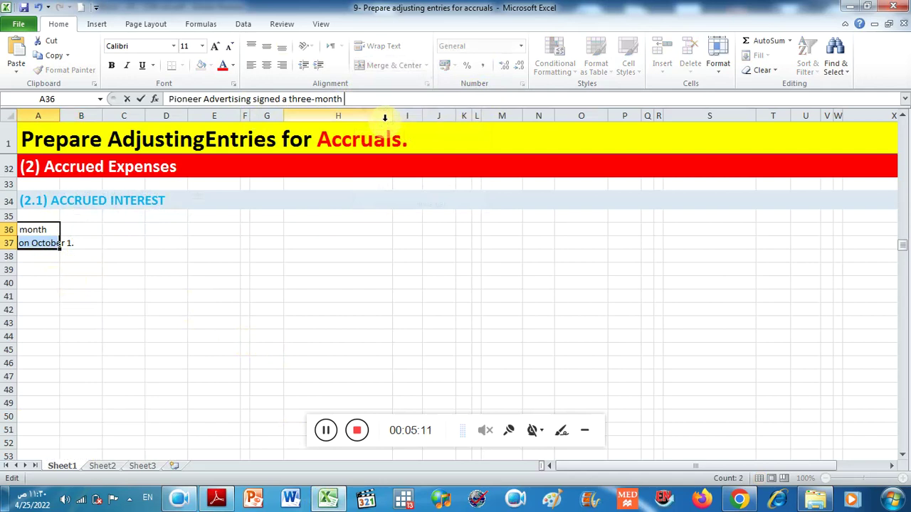
key("Return")
left_click(43, 242)
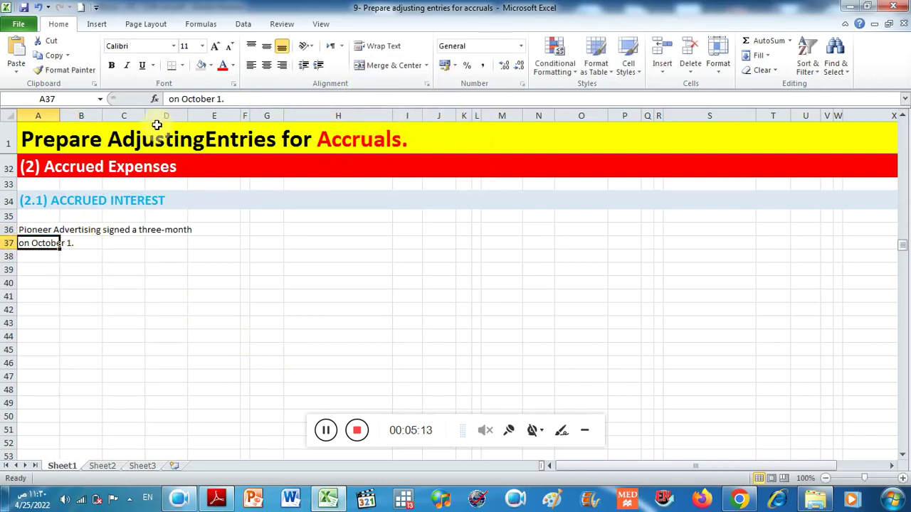
left_click(171, 99)
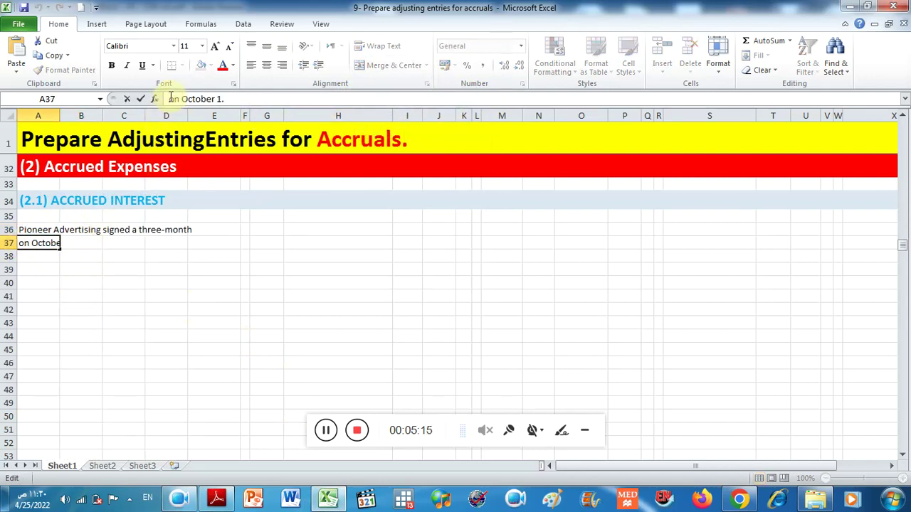
right_click(171, 98)
left_click(199, 147)
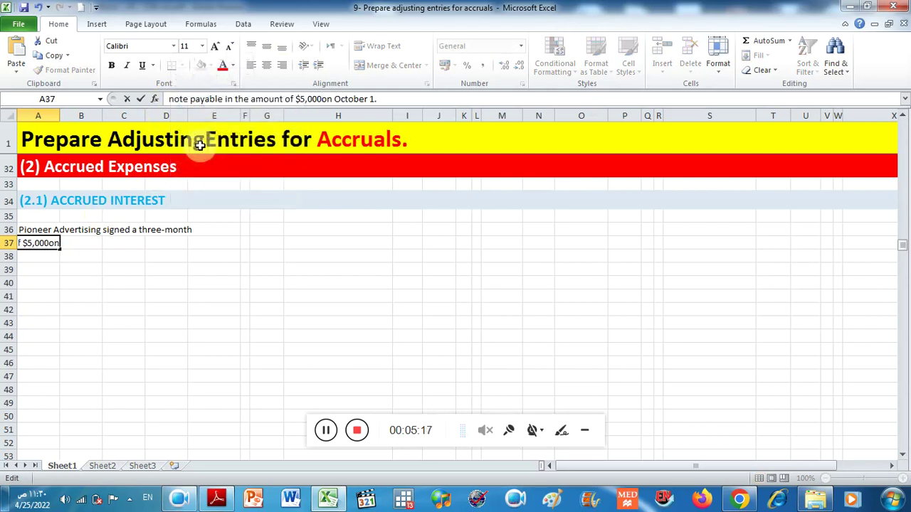
key("Return")
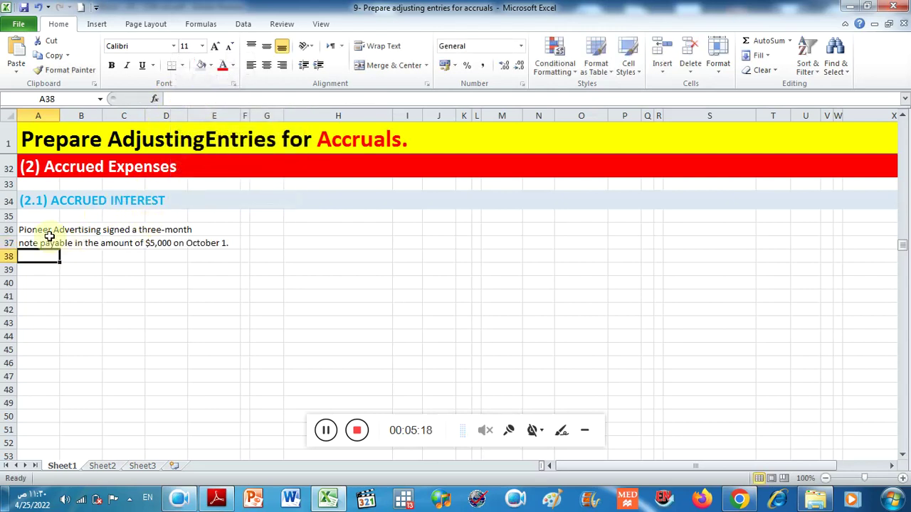
Try to write an introductory date before "Pioneer Advertising" in cell A36
double_click(19, 228)
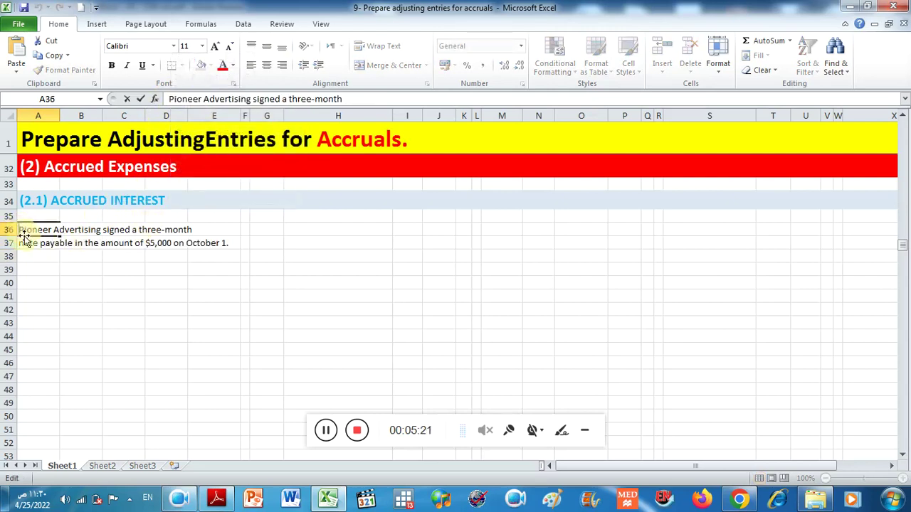
type("1-10")
key("BackSpace")
key("BackSpace")
key("BackSpace")
type("in I oc")
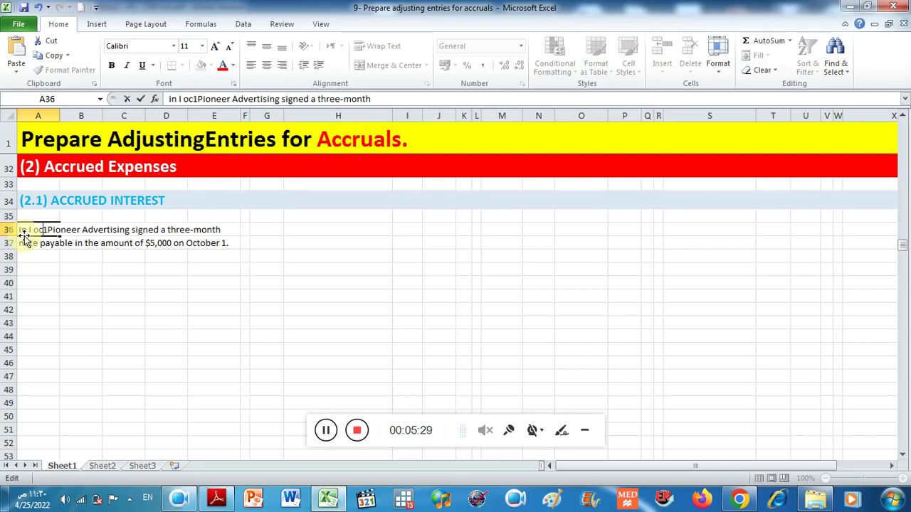
type("o")
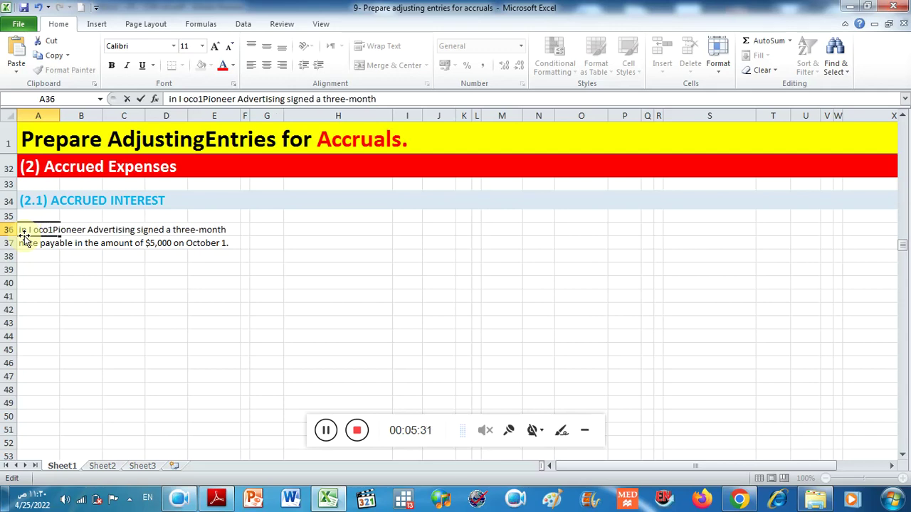
key("BackSpace")
key("BackSpace")
key("BackSpace")
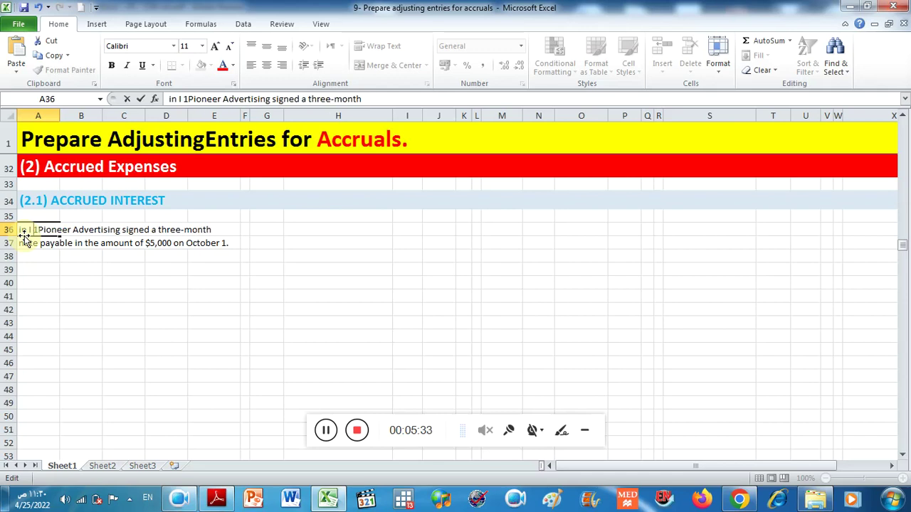
Copy the text "October 1" from the end of the sentence in cell A37
left_click(31, 246)
left_click_drag(334, 99, 380, 99)
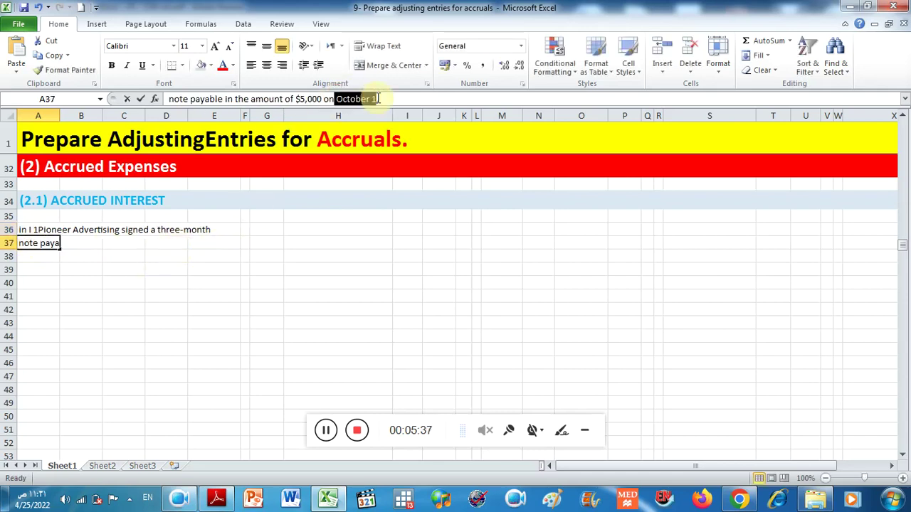
right_click(380, 99)
left_click(388, 117)
left_click(25, 227)
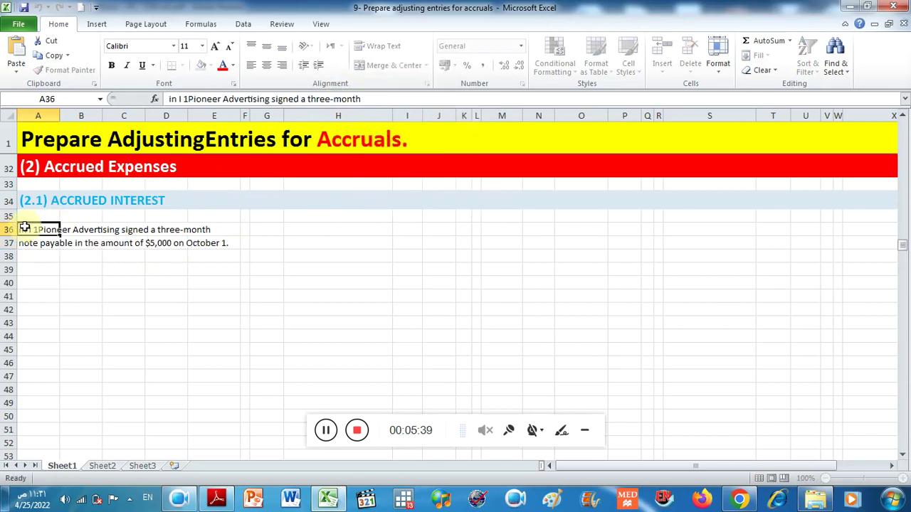
right_click(22, 227)
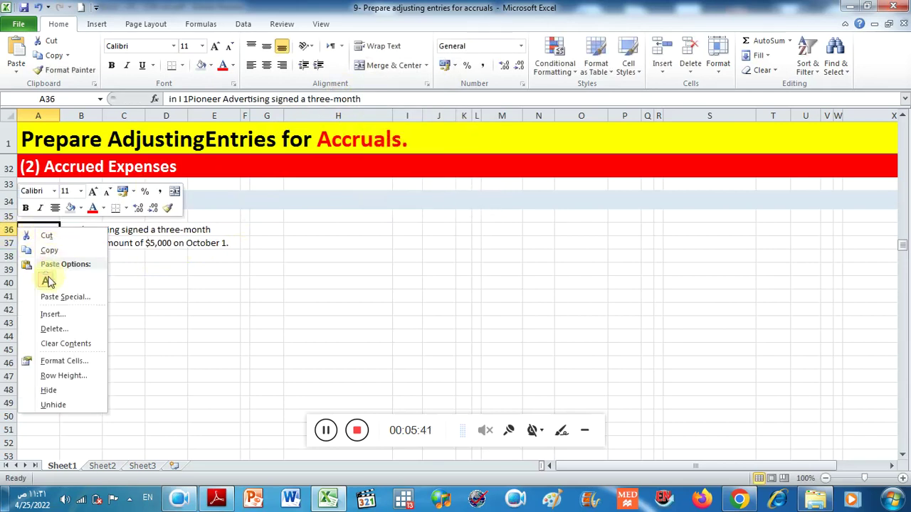
left_click(48, 283)
left_click(36, 253)
left_click(36, 230)
left_click(41, 8)
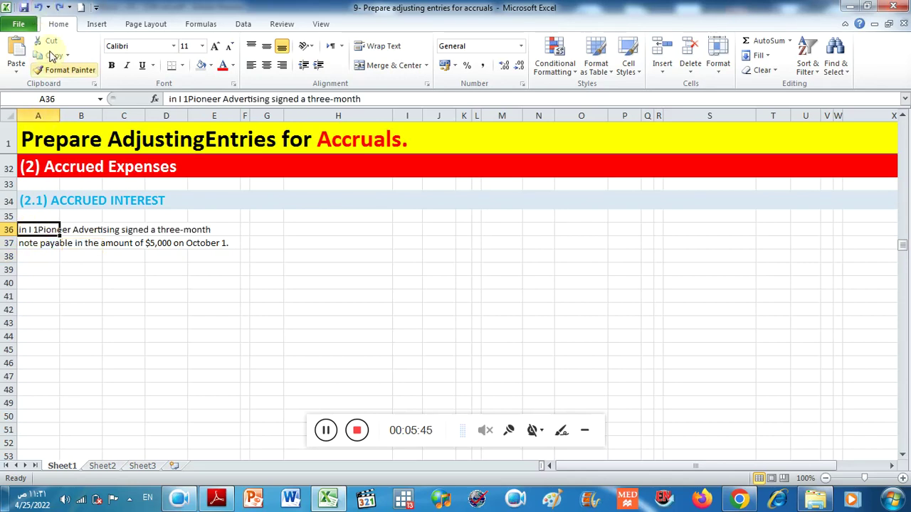
Replace the leading "in I" in cell A36 with the copied "October 1" followed by a comma
double_click(27, 229)
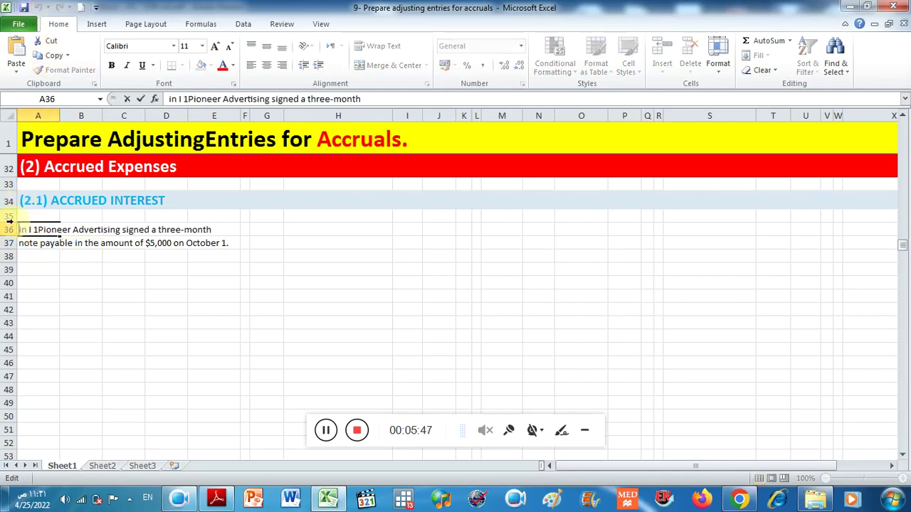
double_click(22, 229)
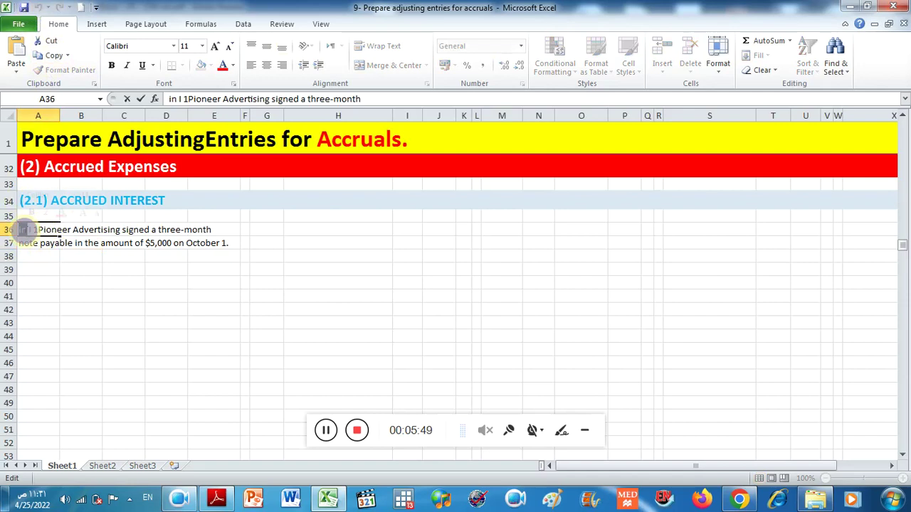
right_click(25, 232)
left_click(53, 284)
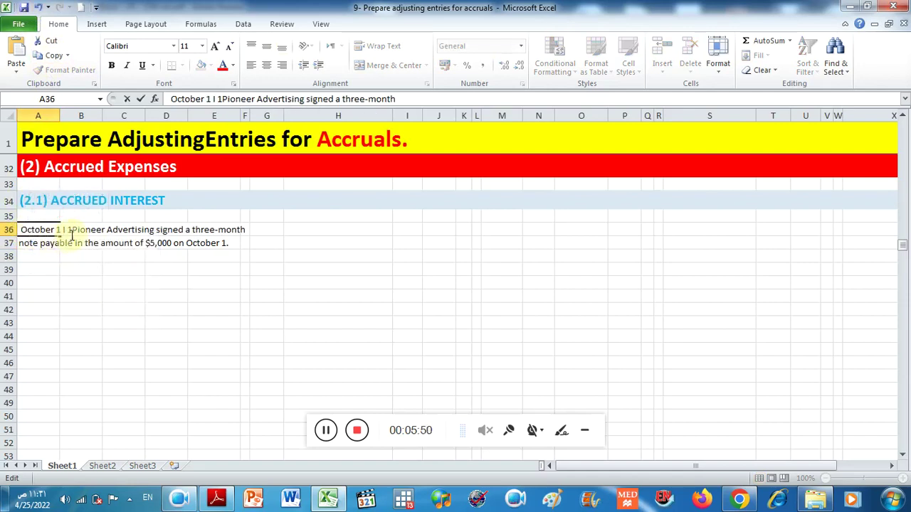
type(",")
key("Delete")
key("Delete")
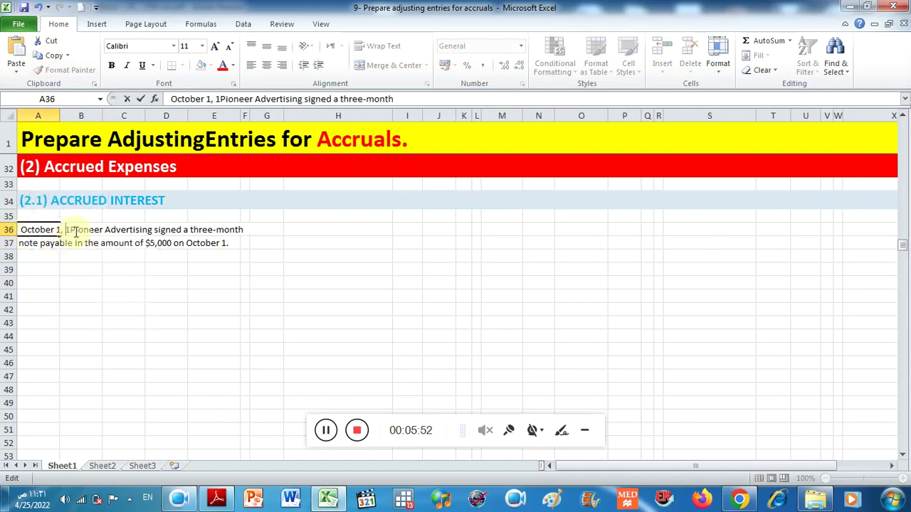
key("Return")
left_click(124, 283)
Copy the General Journal and Adjusting Entries block F4:J17 from the Accrued Revenues section
scroll(299, 319, "up", 8)
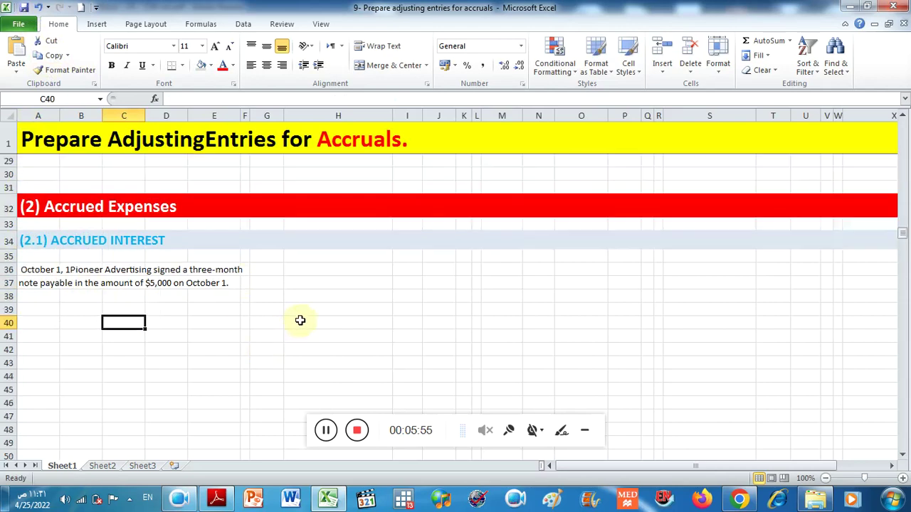
scroll(244, 346, "down", 2)
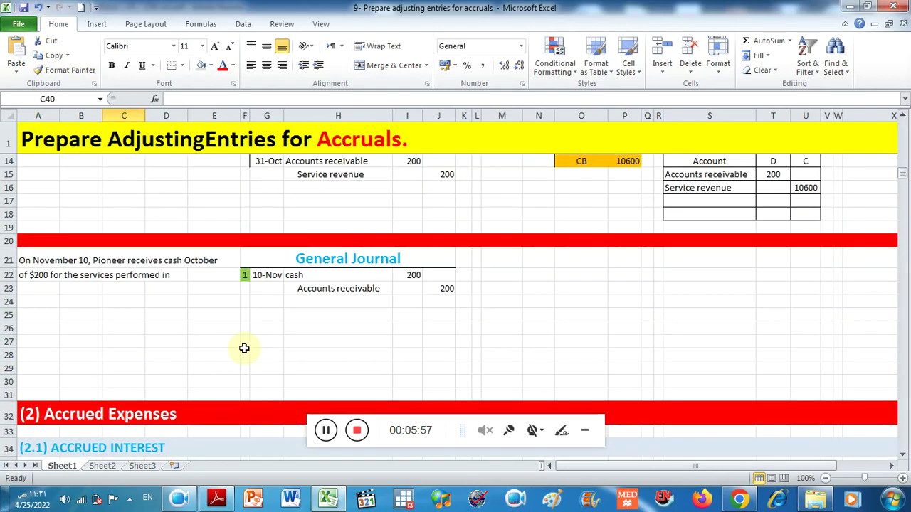
scroll(240, 335, "up", 4)
left_click_drag(249, 201, 442, 299)
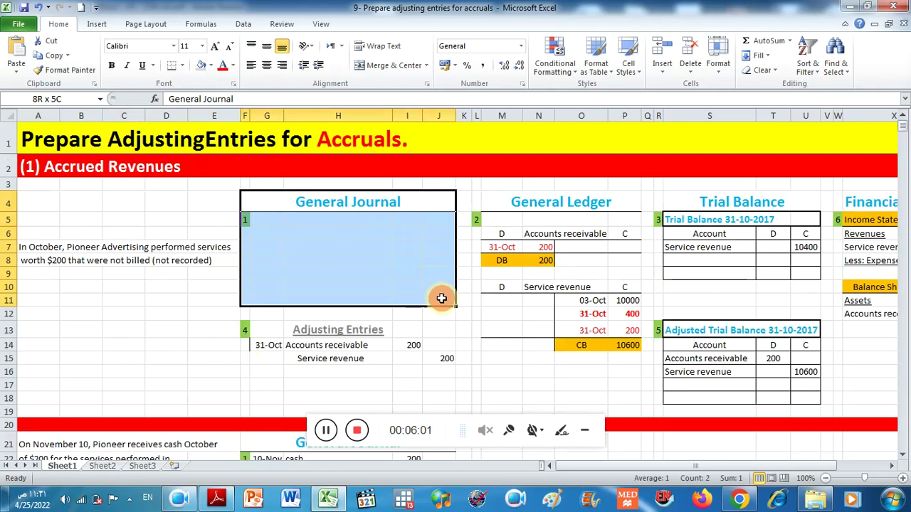
left_click_drag(441, 299, 440, 388)
right_click(400, 304)
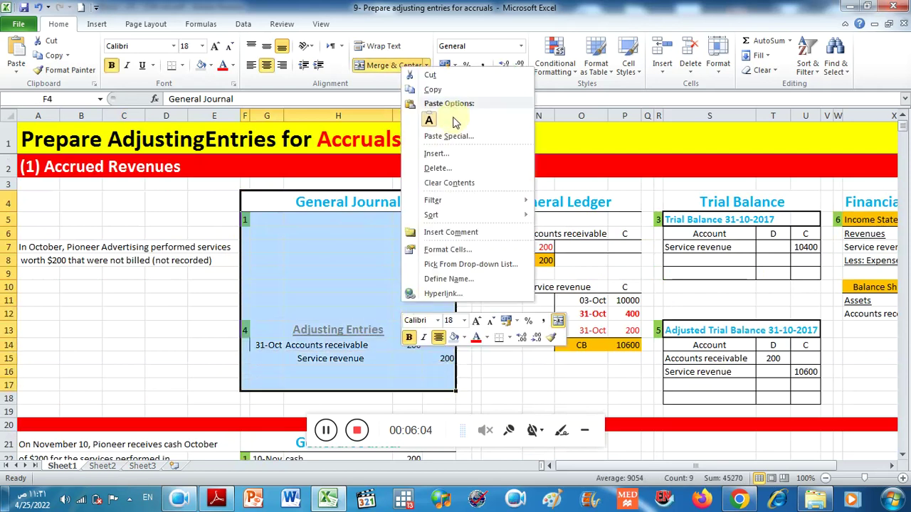
left_click(433, 90)
Paste the copied journal block at F36 in the Accrued Interest section and slightly widen column E
scroll(197, 250, "down", 9)
scroll(235, 249, "up", 7)
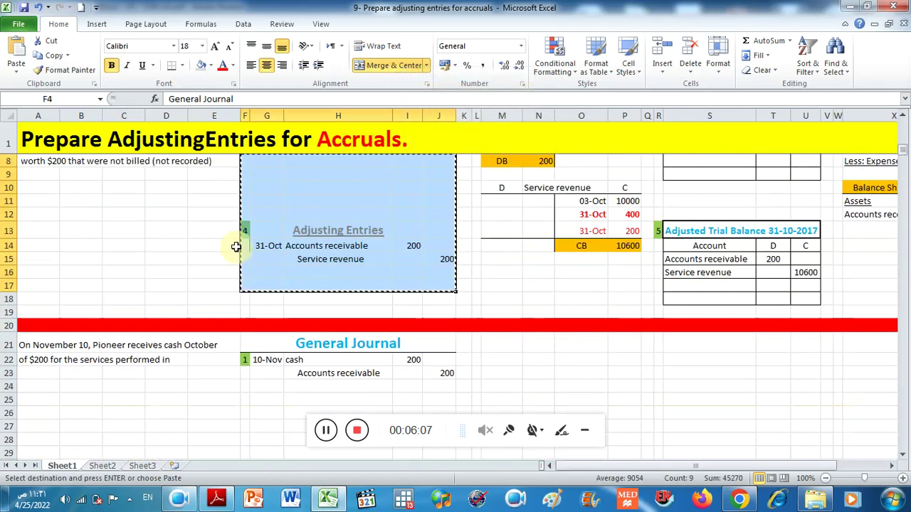
scroll(235, 256, "down", 6)
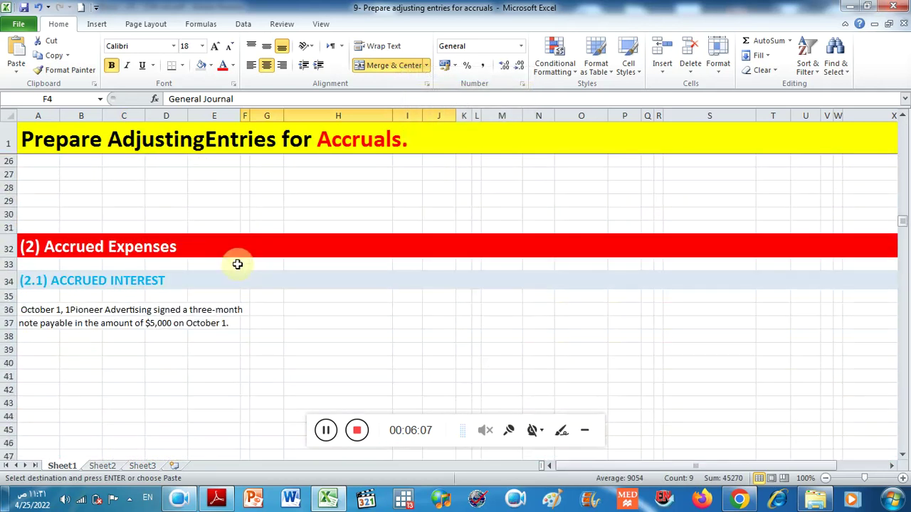
left_click(246, 310)
right_click(243, 309)
left_click(280, 128)
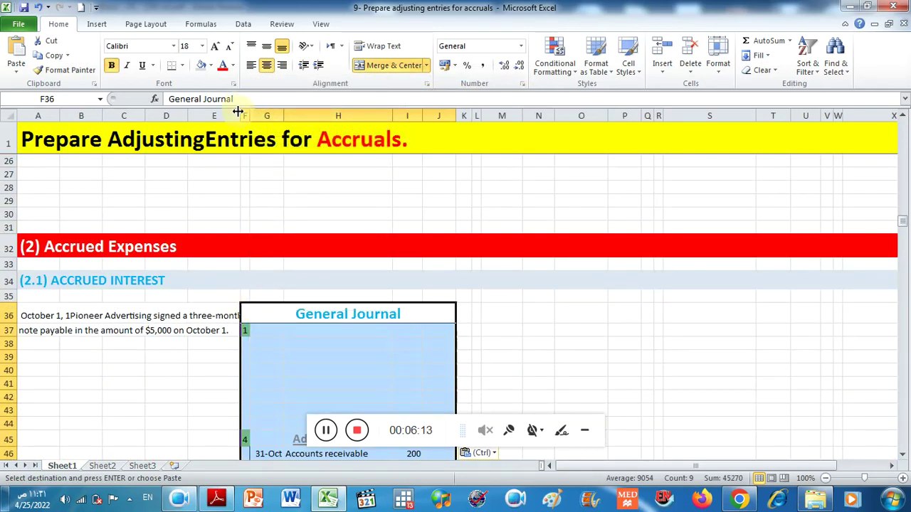
left_click_drag(238, 111, 244, 111)
Clear the accounts receivable and service revenue entries with their amounts under the pasted Adjusting Entries heading, keeping the date
left_click(301, 344)
scroll(269, 300, "down", 3)
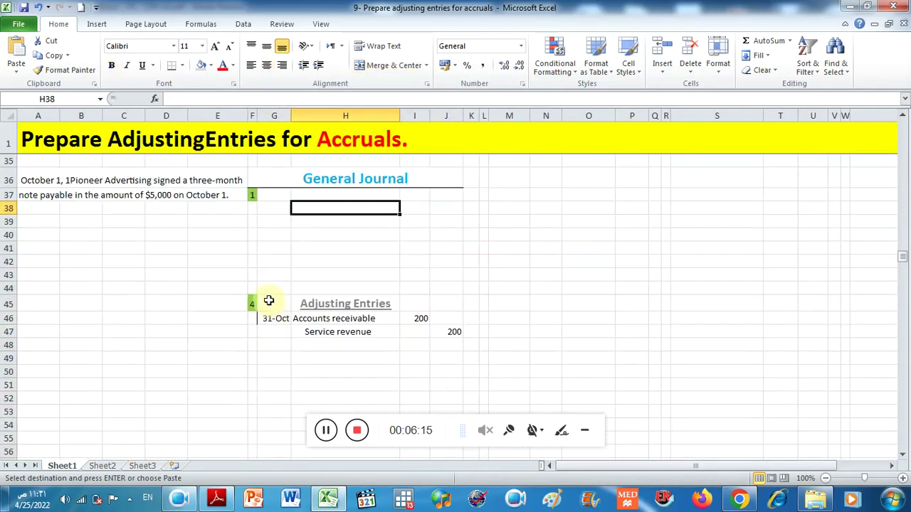
left_click_drag(352, 319, 467, 332)
key("Delete")
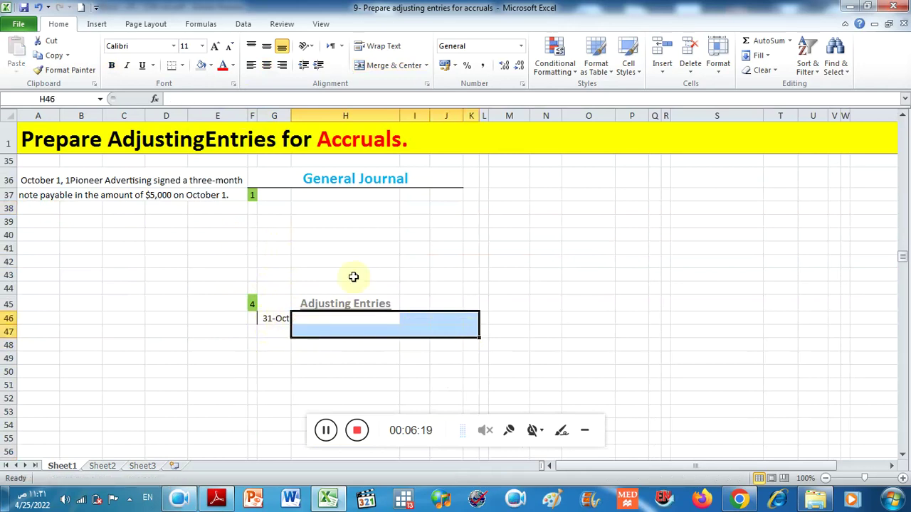
left_click(200, 246)
Copy the 31-Oct date from G46 into cell G37 of the General Journal
left_click(275, 195)
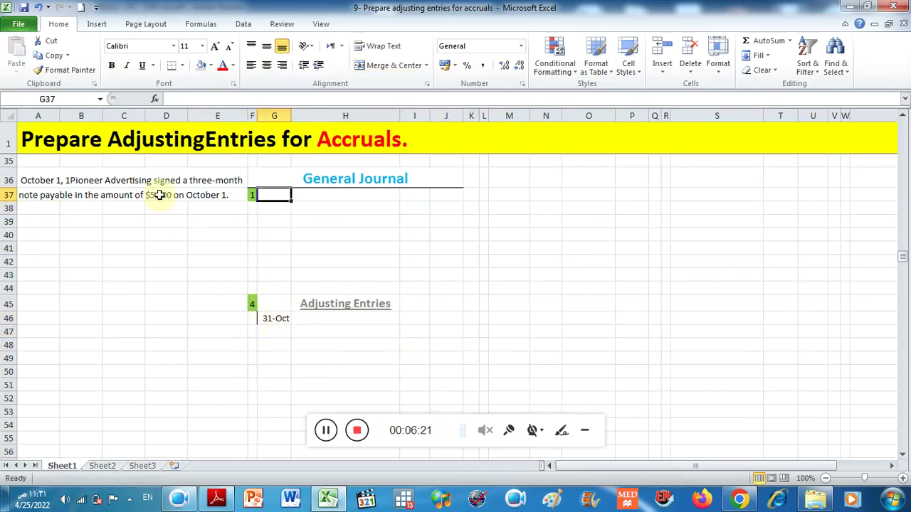
left_click(278, 321)
right_click(274, 318)
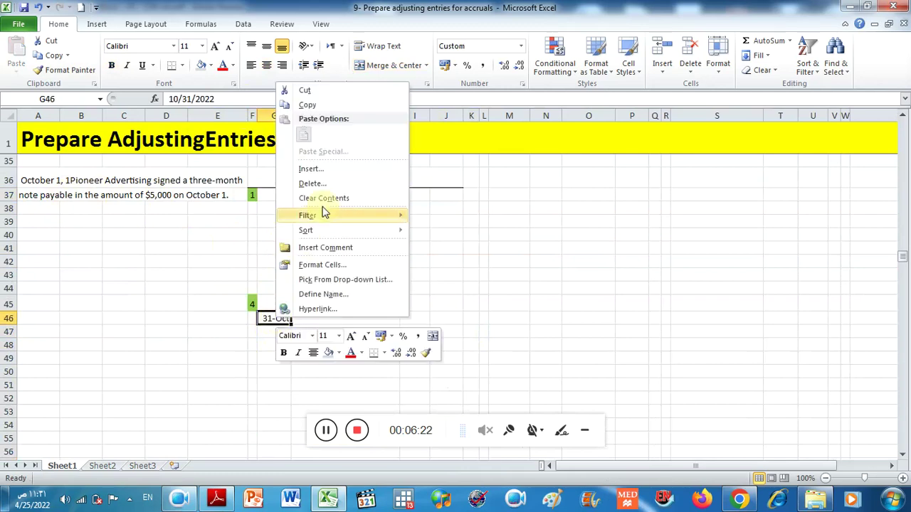
left_click(306, 105)
left_click(274, 195)
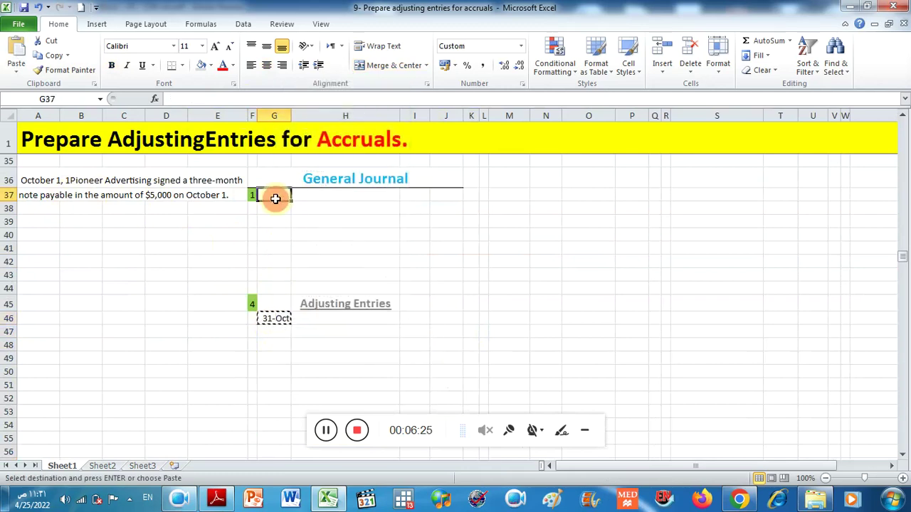
right_click(275, 195)
left_click(305, 252)
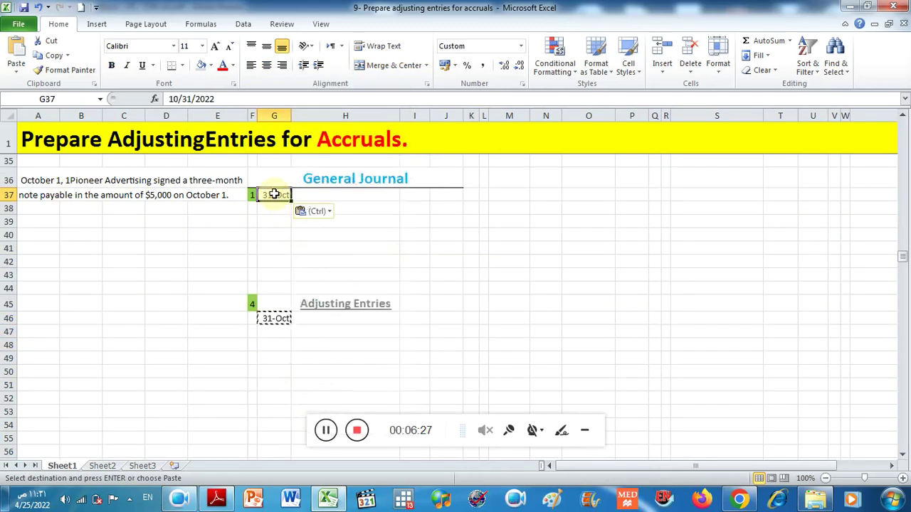
Change the date in G37 to 10/1/2022
left_click(191, 99)
double_click(185, 99)
type("1")
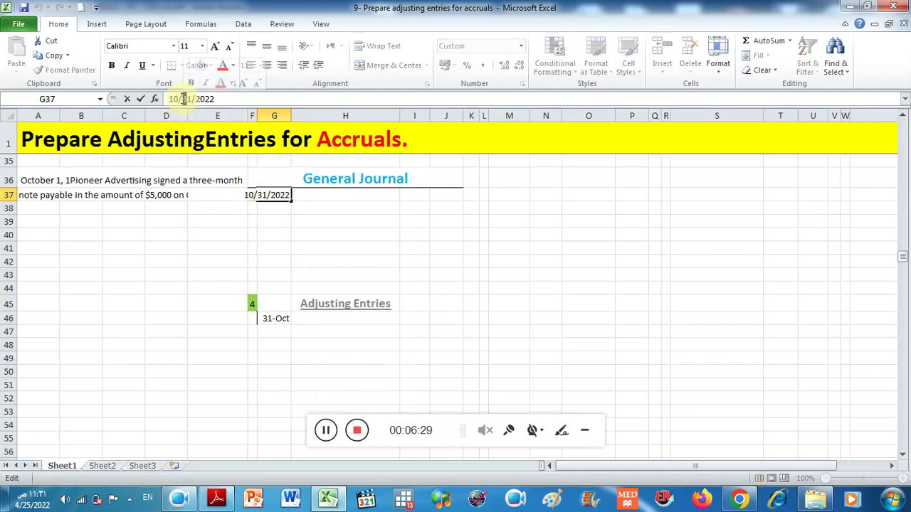
key("Return")
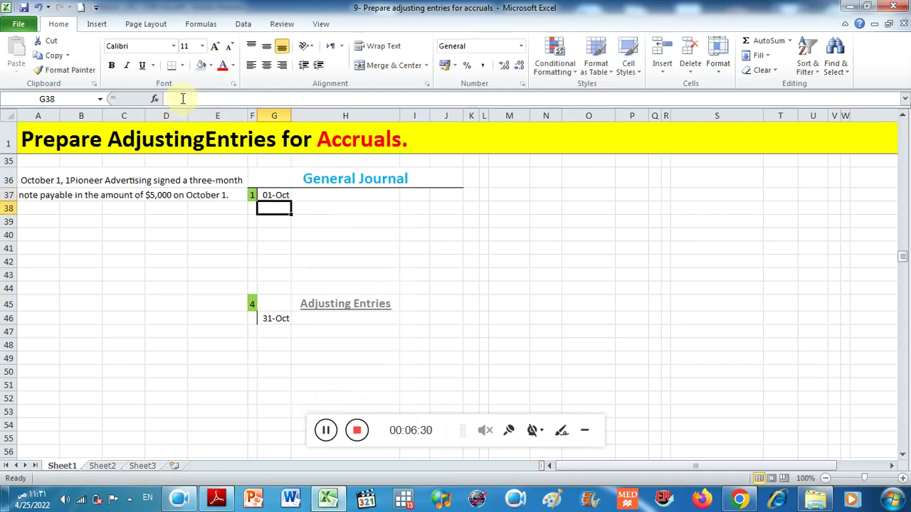
Record the debit side of the journal entry with "cash" in H37 and 5000 in I37
left_click(317, 196)
type("cash")
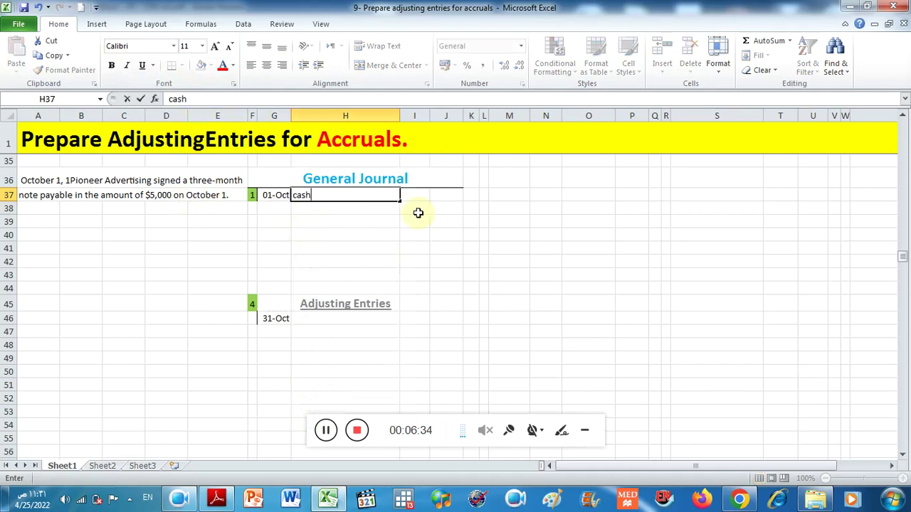
left_click(419, 195)
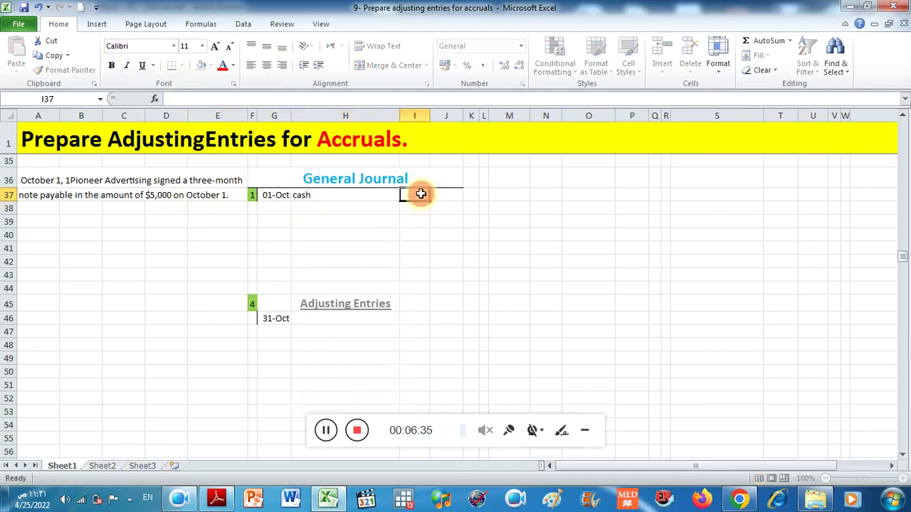
type("5000")
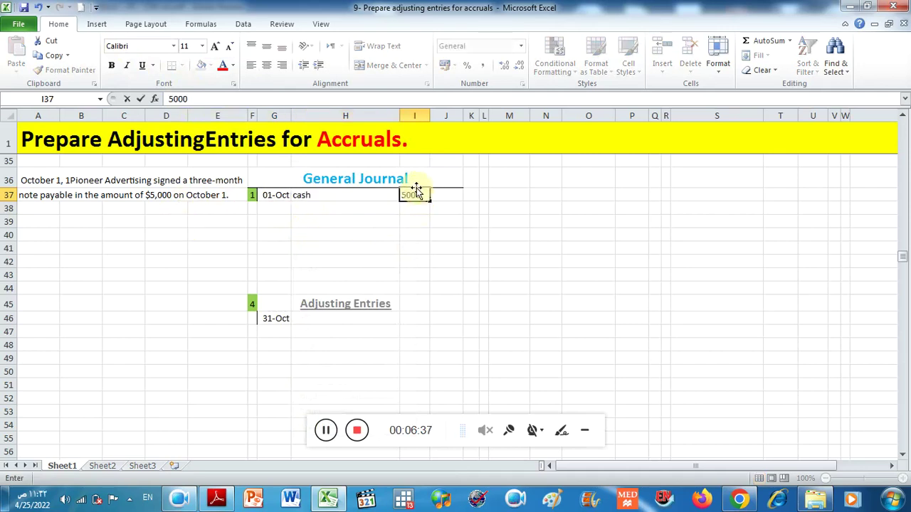
Copy "note payable" from the sentence in A37 into H38 as the credit account
left_click(336, 209)
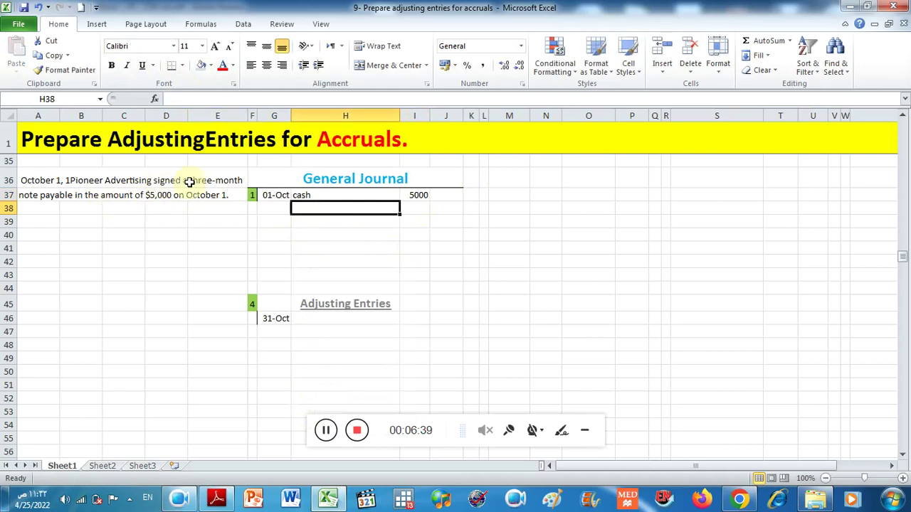
left_click(32, 196)
left_click(354, 210)
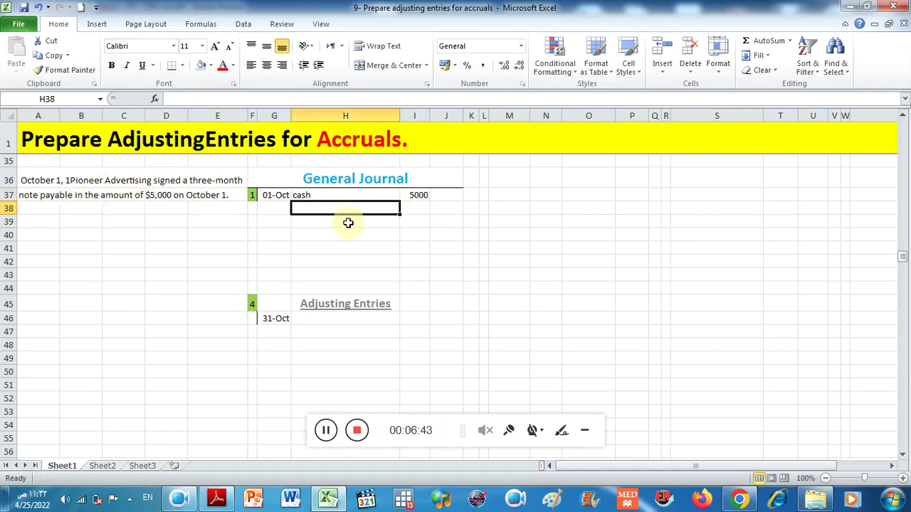
left_click(46, 197)
left_click_drag(223, 99, 171, 99)
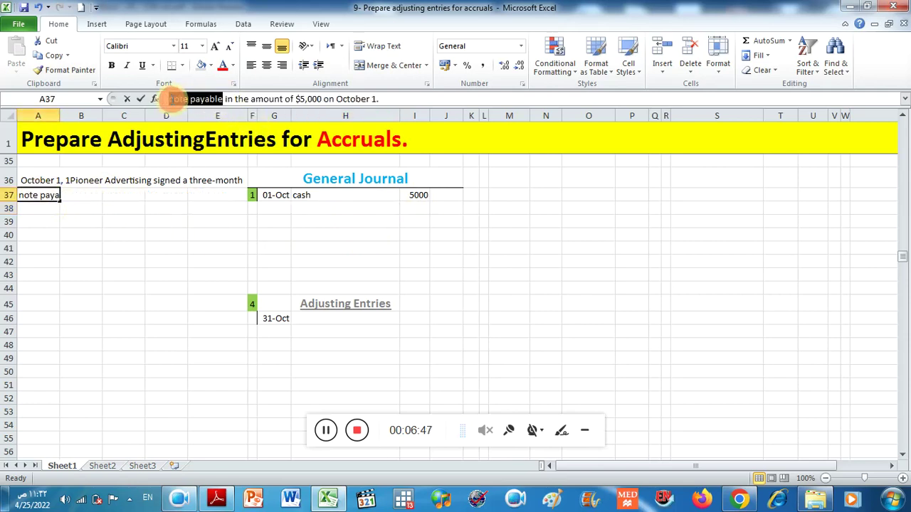
right_click(178, 100)
left_click(212, 124)
left_click(324, 210)
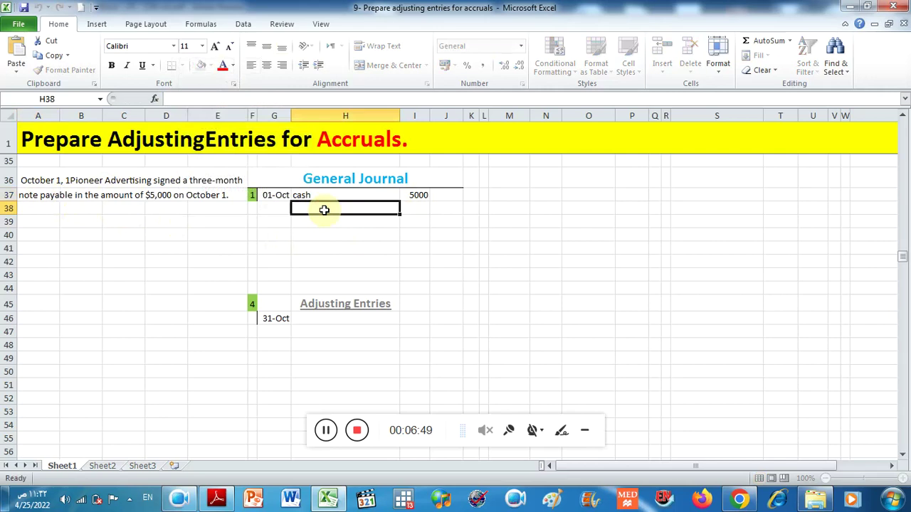
double_click(324, 210)
right_click(324, 210)
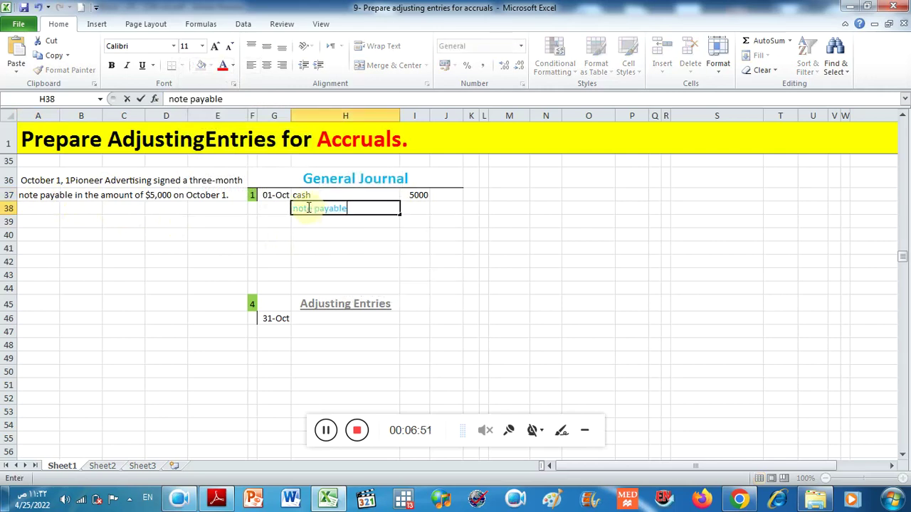
left_click(302, 195)
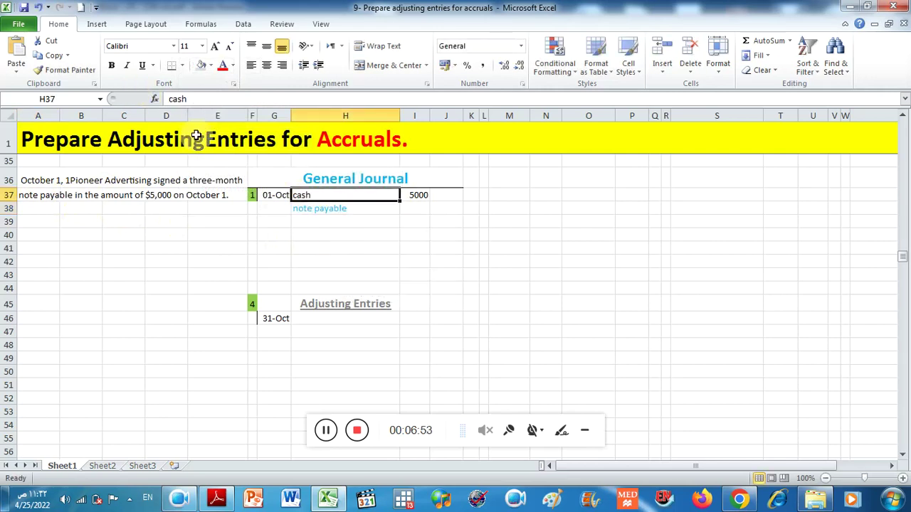
Apply the indented black formatting of H47 to the "note payable" cell H38 with Format Painter
left_click(306, 318)
key("Down")
left_click(65, 70)
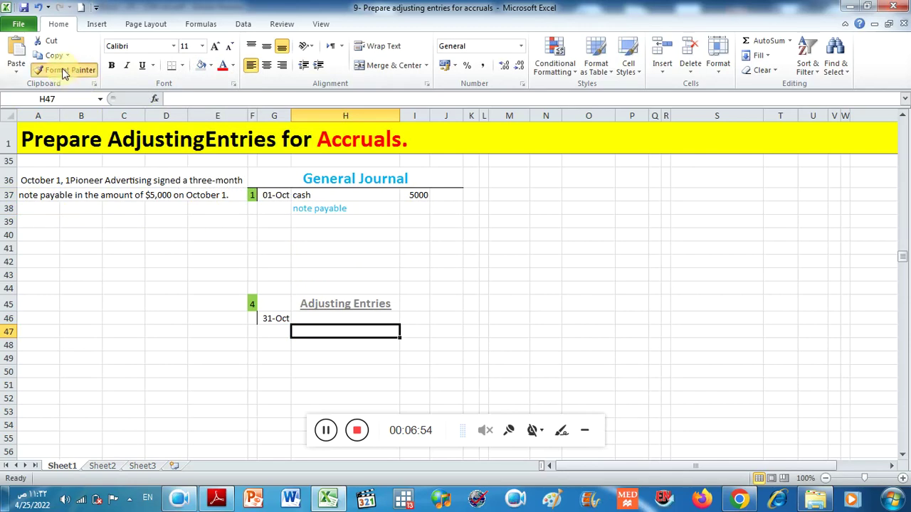
left_click(335, 207)
Enter 5000 as the credit in J38 and give it the formatting of the adjusting entry amount cells I46:J47
left_click(418, 207)
left_click(435, 206)
type("5000")
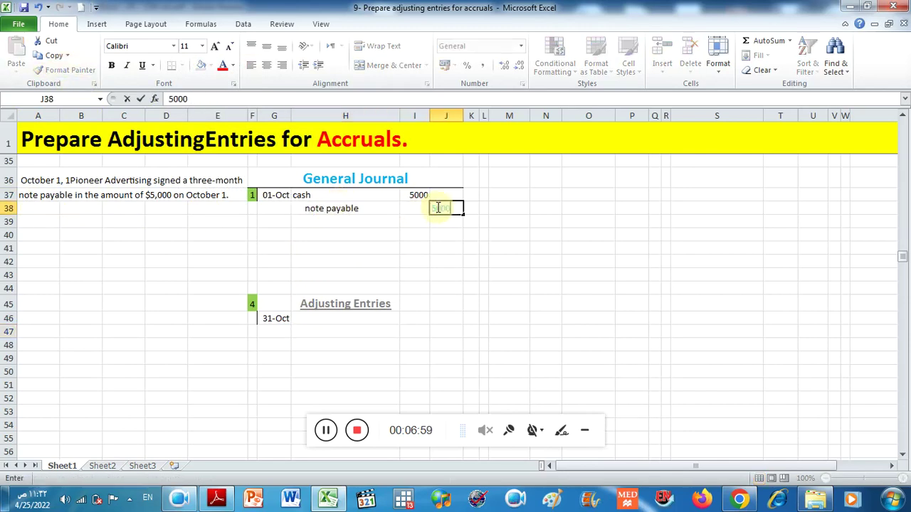
left_click(417, 195)
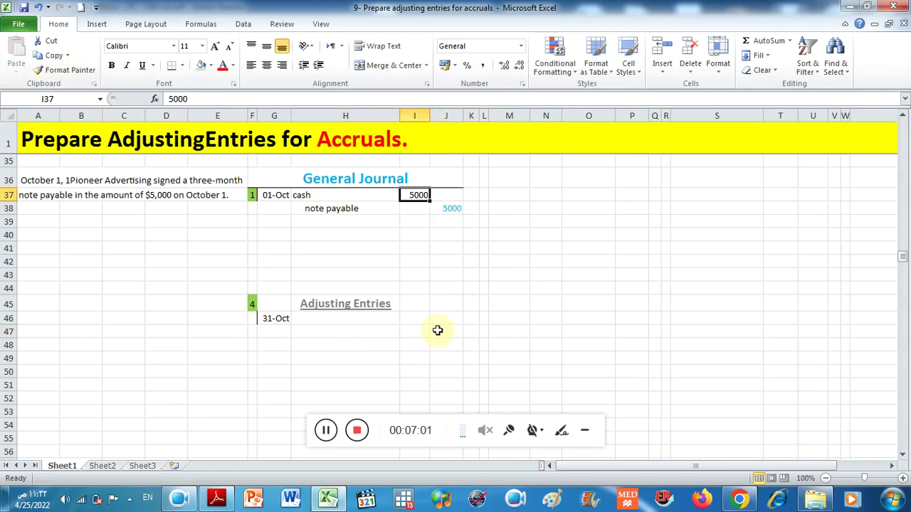
left_click_drag(438, 330, 409, 317)
left_click(64, 70)
left_click(438, 208)
left_click(267, 220)
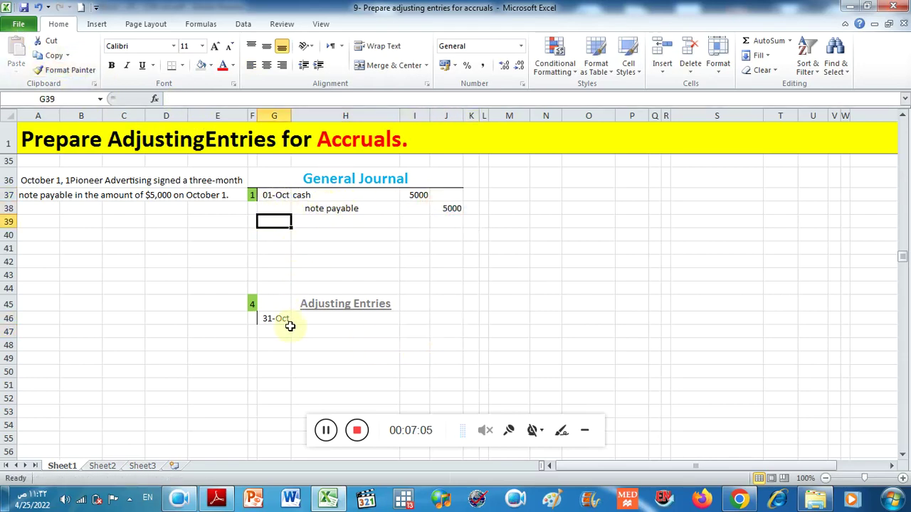
Review the October 1 note payable entry alongside the 31-Oct Adjusting Entries section and the Accrued Interest heading
left_click(325, 305)
left_click(276, 319)
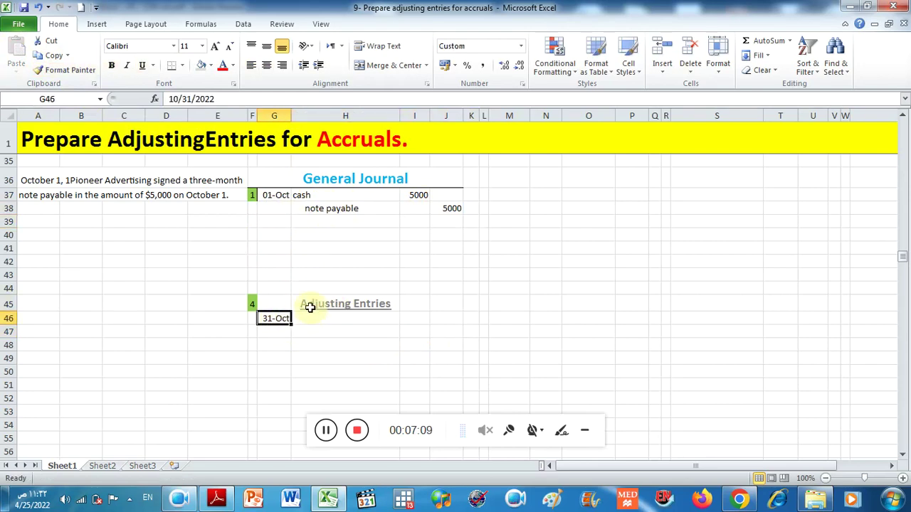
left_click_drag(278, 195, 452, 208)
scroll(198, 235, "up", 1)
left_click(49, 201)
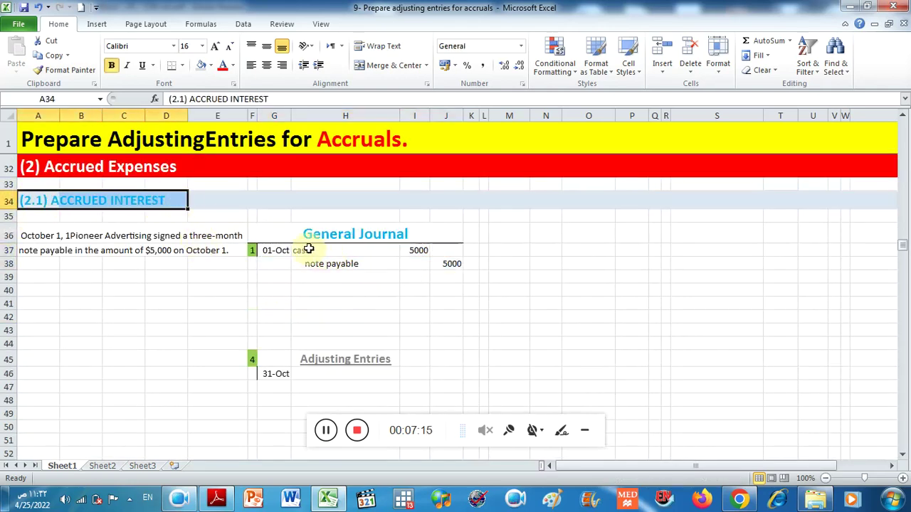
left_click_drag(301, 250, 332, 263)
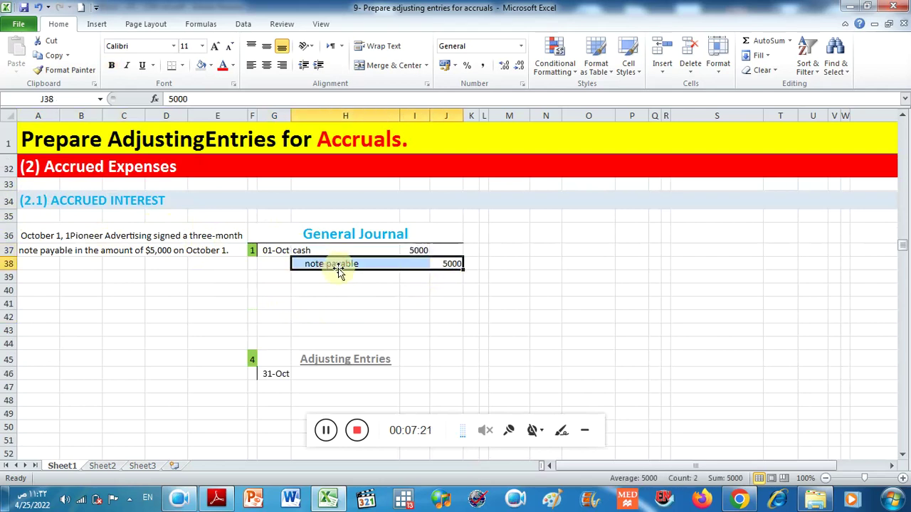
Switch to the textbook in Adobe Reader and examine the sentence requiring Pioneer to pay interest at an annual rate of 12%
left_click(217, 498)
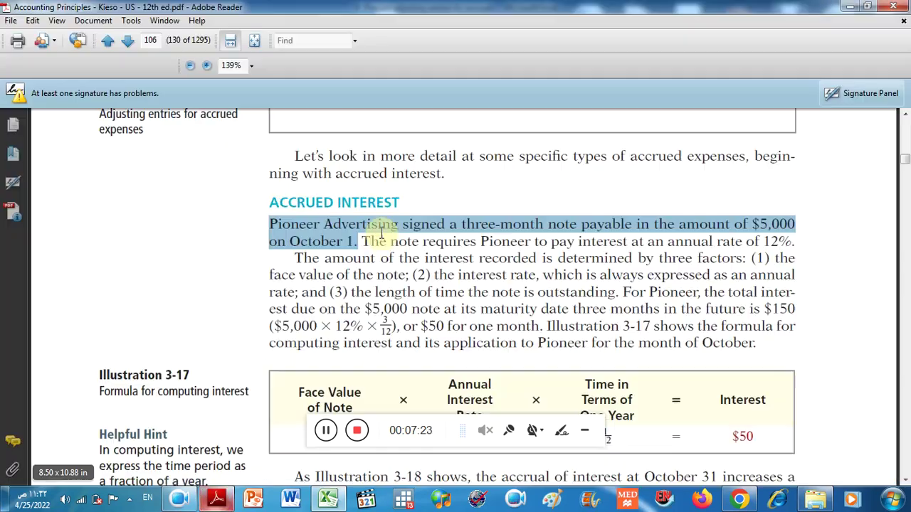
left_click_drag(361, 242, 477, 243)
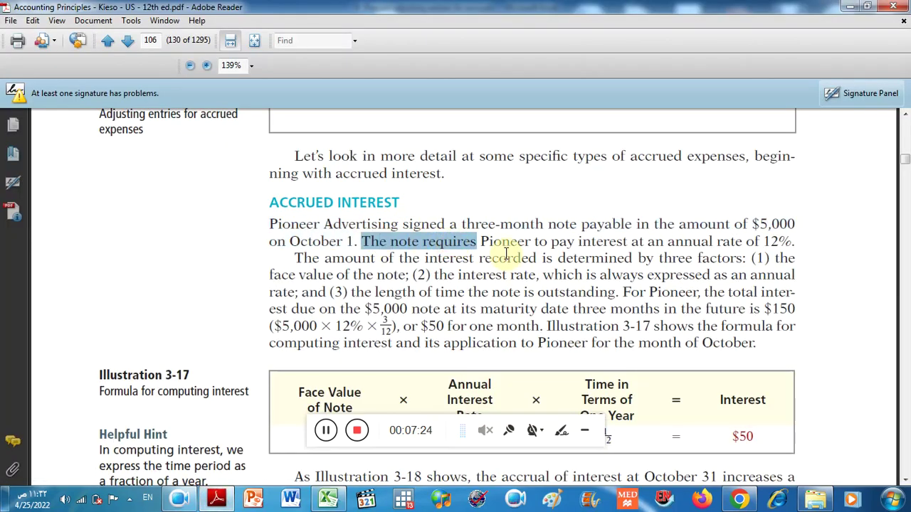
left_click_drag(575, 242, 610, 240)
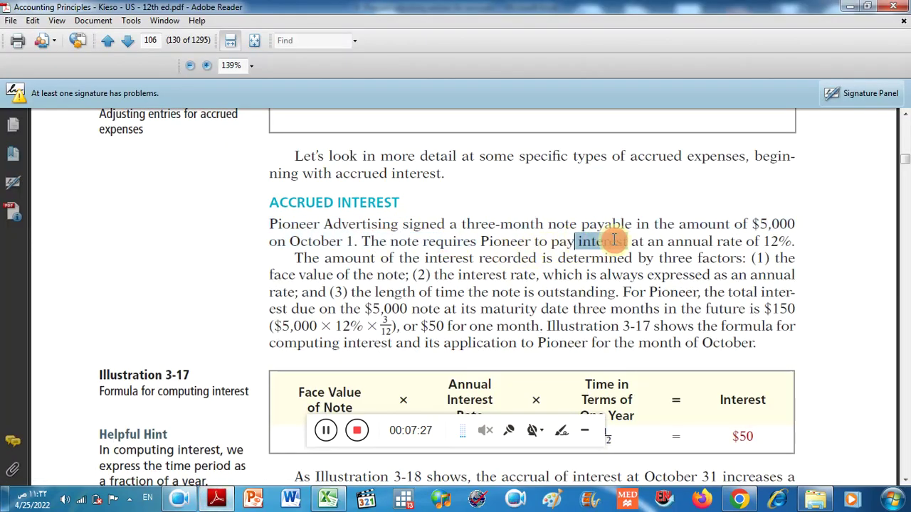
left_click(501, 241)
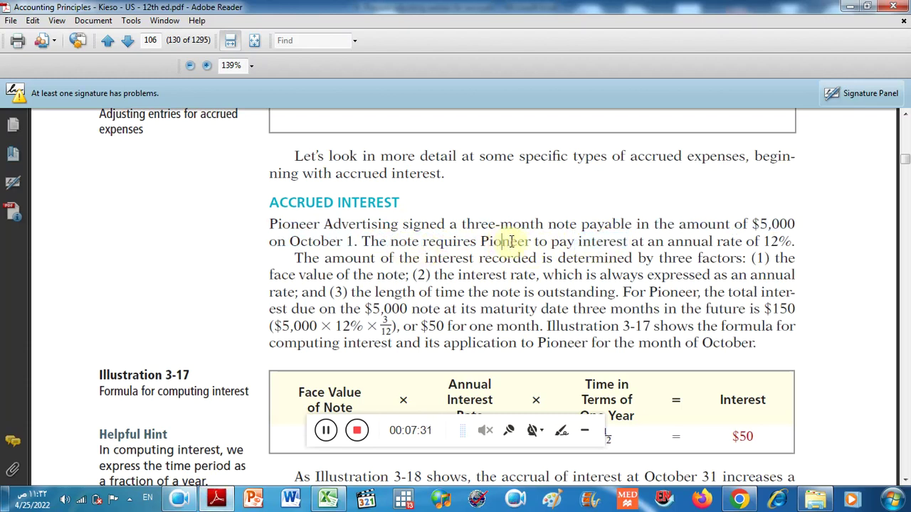
double_click(605, 241)
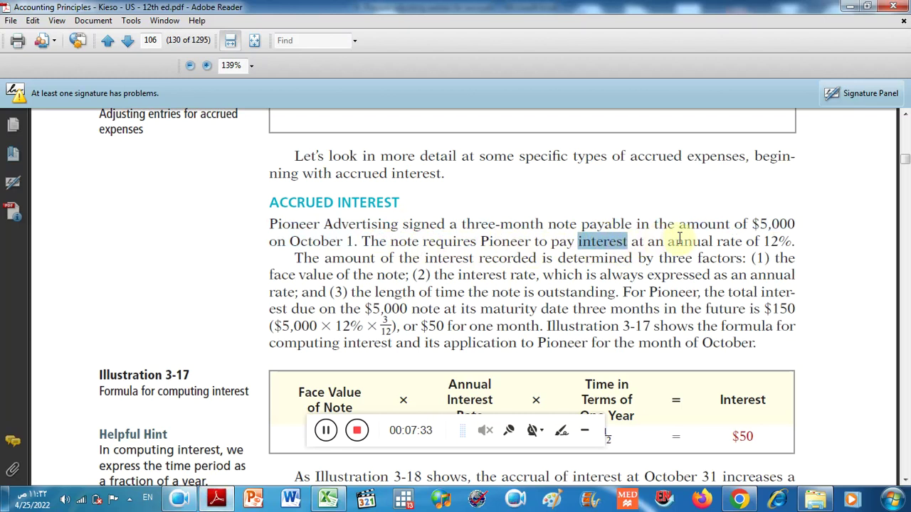
left_click_drag(667, 241, 791, 242)
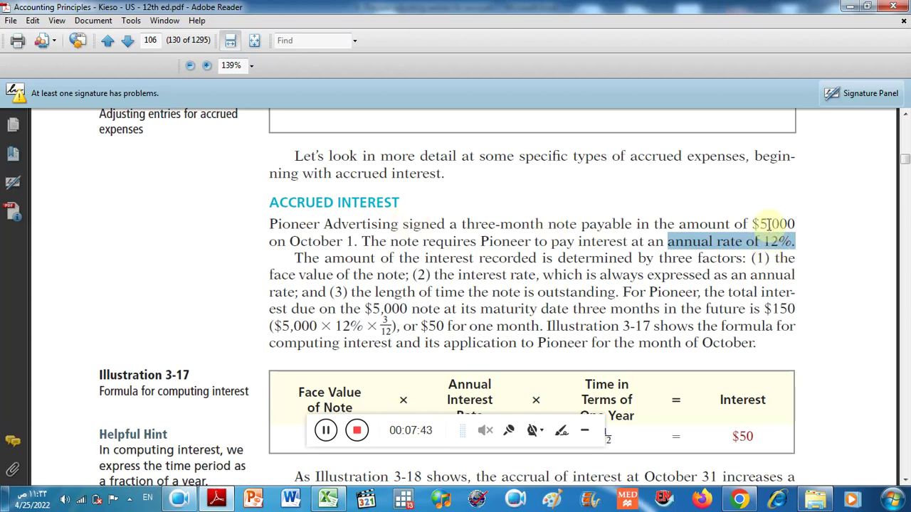
left_click(325, 430)
left_click(652, 240)
left_click_drag(667, 241, 781, 237)
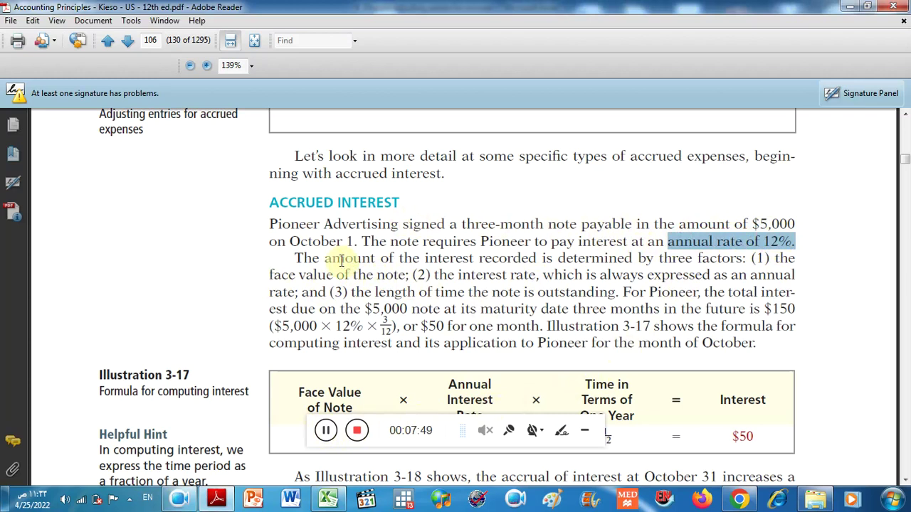
Examine the three factors that determine interest and the face value and annual rate in the Illustration 3-17 formula
left_click_drag(326, 260, 545, 258)
left_click_drag(658, 259, 743, 259)
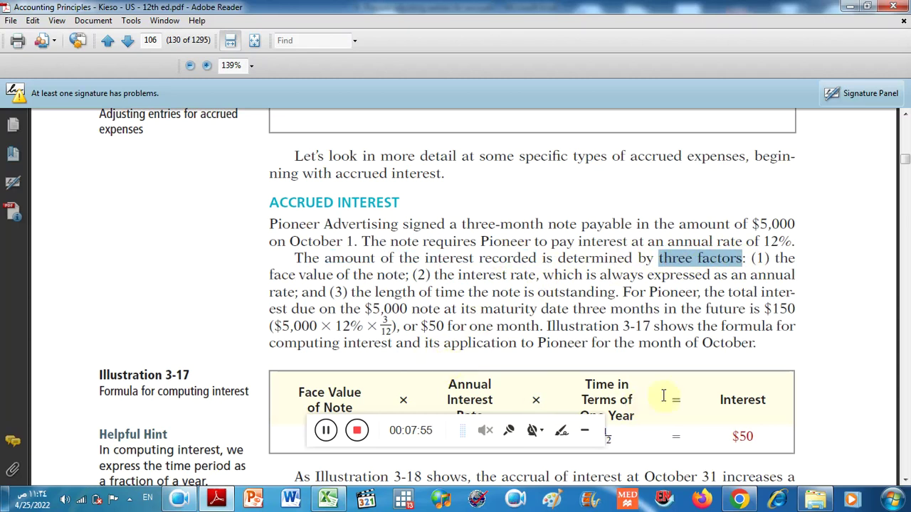
left_click_drag(717, 400, 766, 400)
scroll(400, 317, "down", 1)
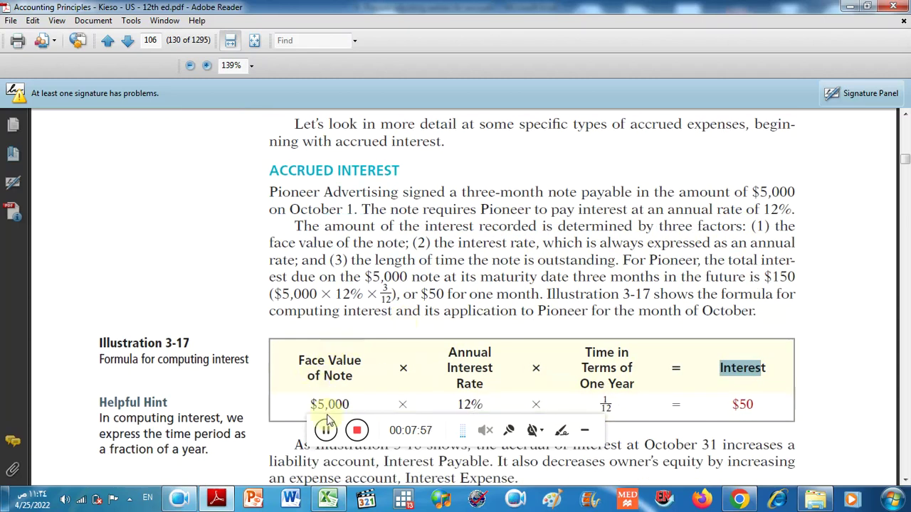
left_click_drag(313, 404, 362, 405)
left_click_drag(453, 404, 482, 410)
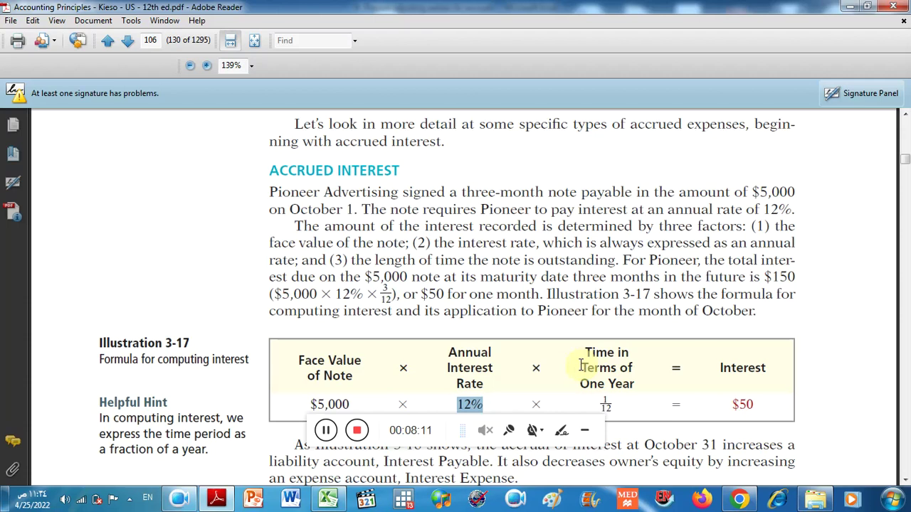
left_click_drag(313, 402, 352, 405)
left_click_drag(451, 404, 484, 405)
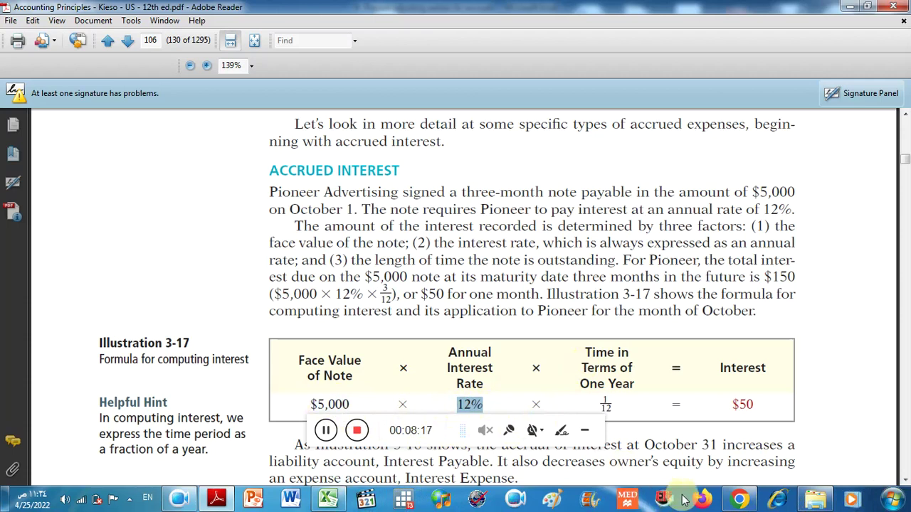
Open the Windows calculator and compute the note's yearly interest by multiplying 5000 by .12
left_click(891, 503)
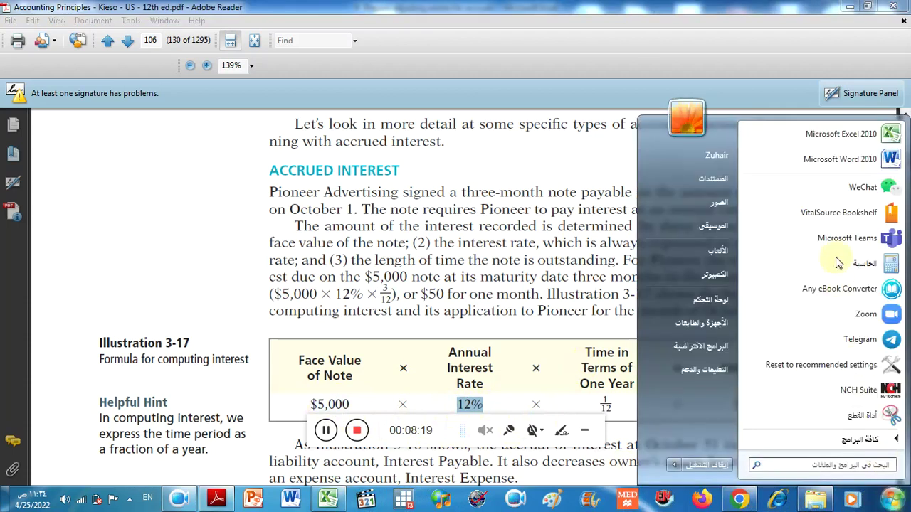
left_click(278, 234)
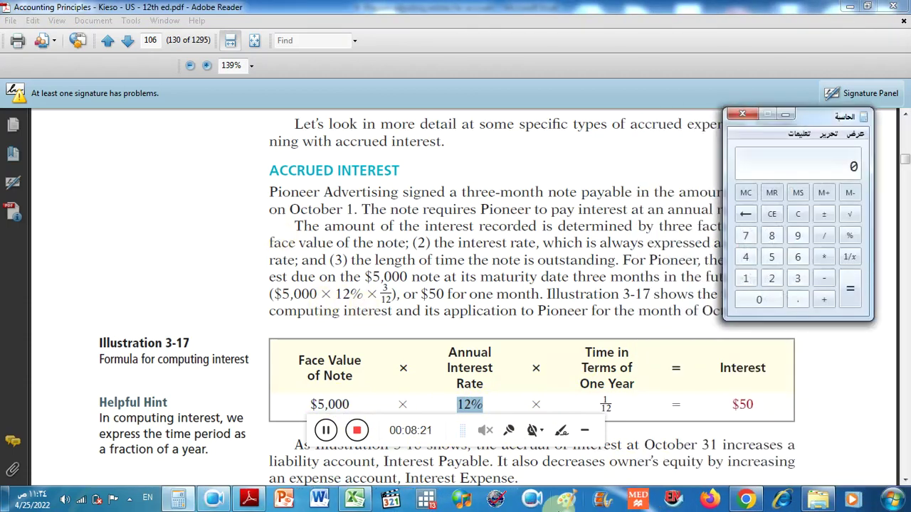
left_click(772, 257)
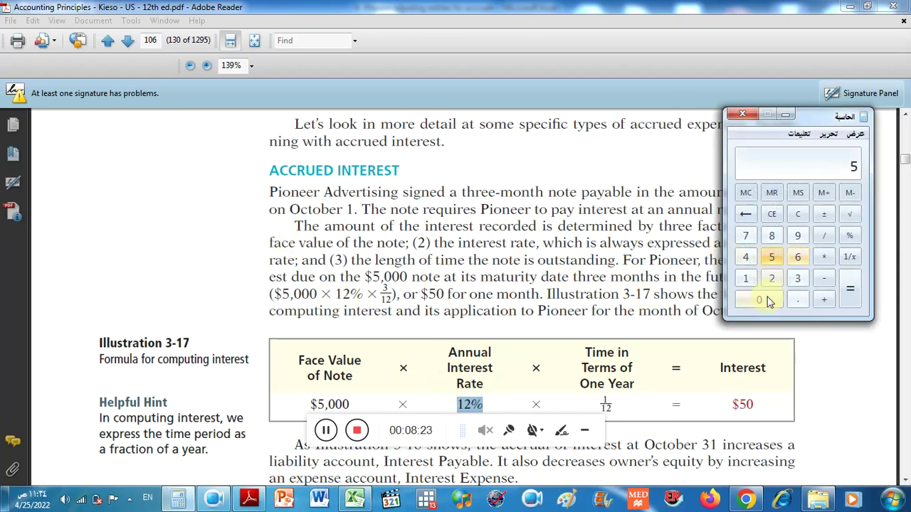
left_click(760, 301)
left_click(760, 300)
left_click(762, 301)
left_click(824, 257)
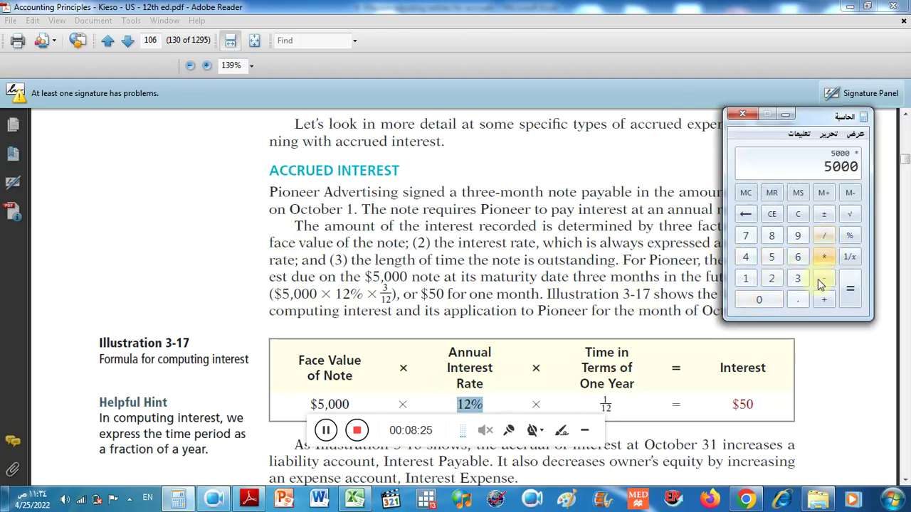
left_click(798, 300)
left_click(746, 279)
left_click(772, 278)
left_click(849, 288)
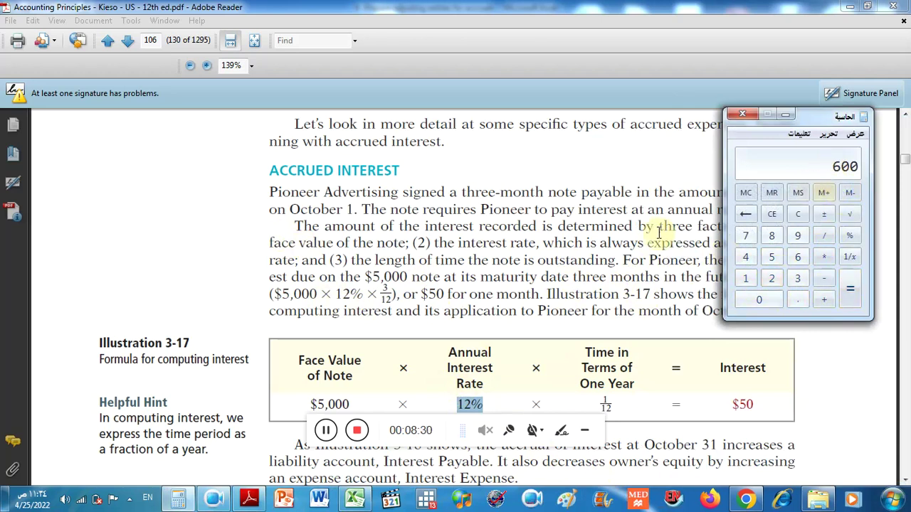
Refer back to the annual rate in the textbook and compute one month's interest by multiplying the calculator result by 1 / 12
left_click(604, 208)
left_click_drag(669, 206, 794, 208)
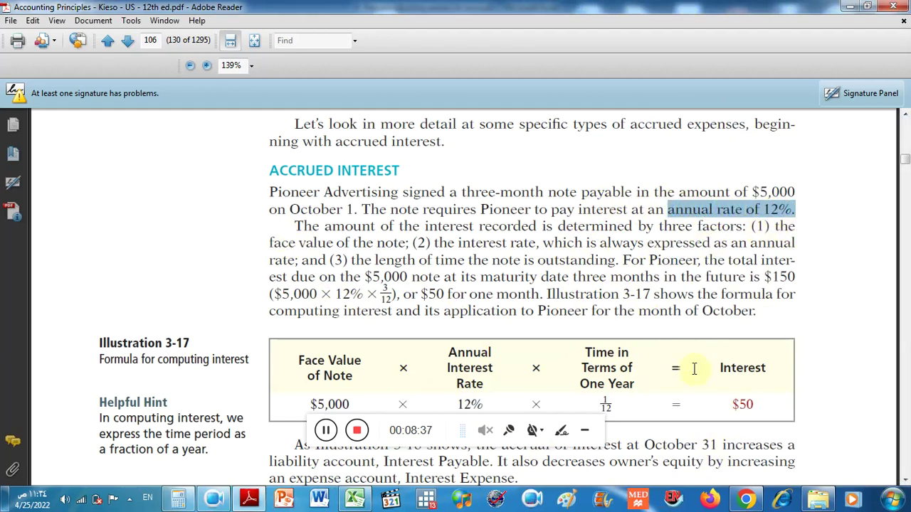
left_click(178, 498)
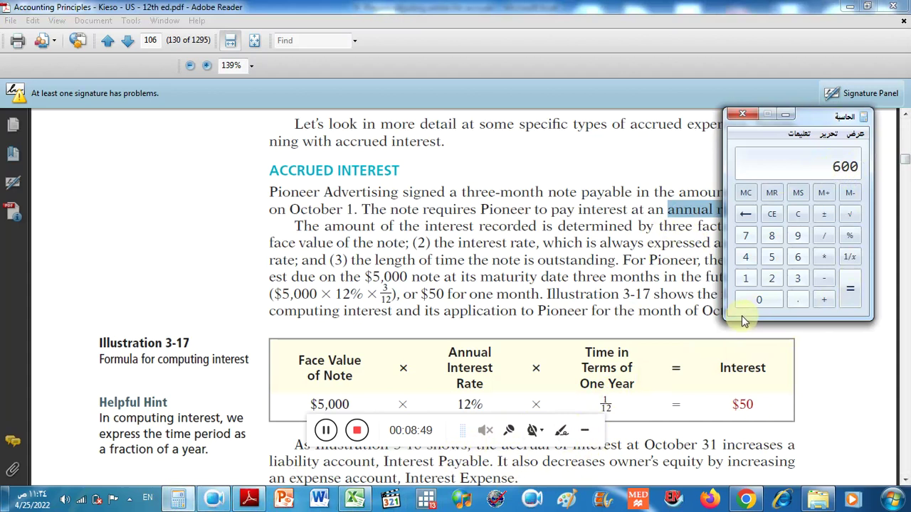
left_click(824, 257)
left_click(746, 278)
left_click(824, 236)
left_click(746, 279)
left_click(772, 279)
left_click(850, 289)
Check the interest in Illustration 3-17, and review the October 1 entry and the 31-Oct adjusting entry rows in Excel
left_click_drag(754, 404, 736, 400)
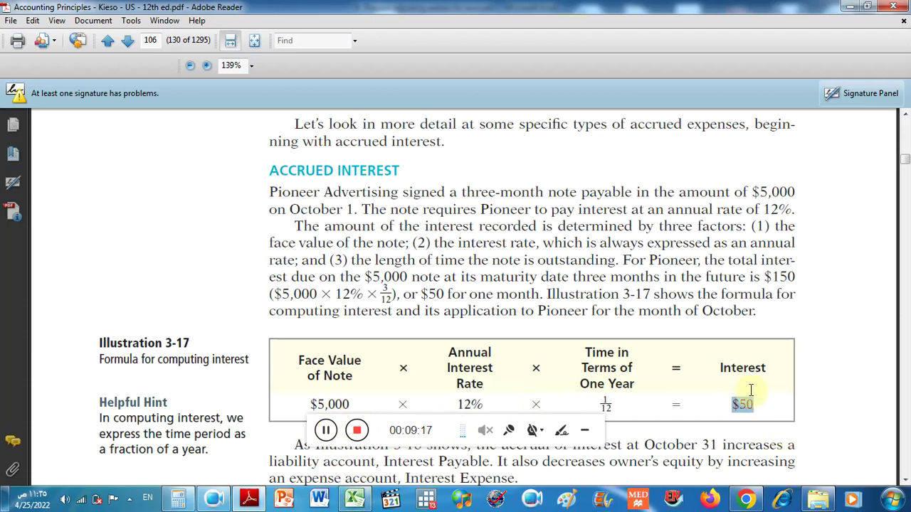
double_click(743, 368)
left_click(354, 498)
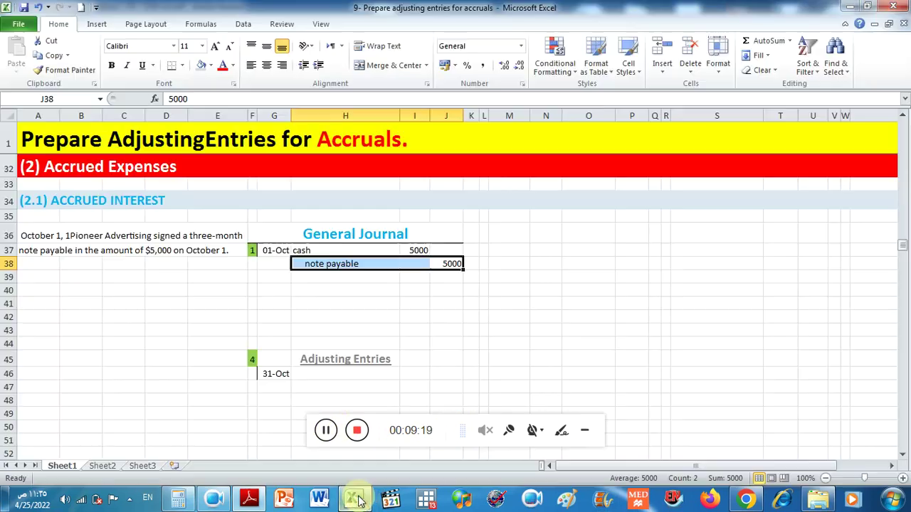
left_click(350, 286)
left_click_drag(315, 254, 449, 260)
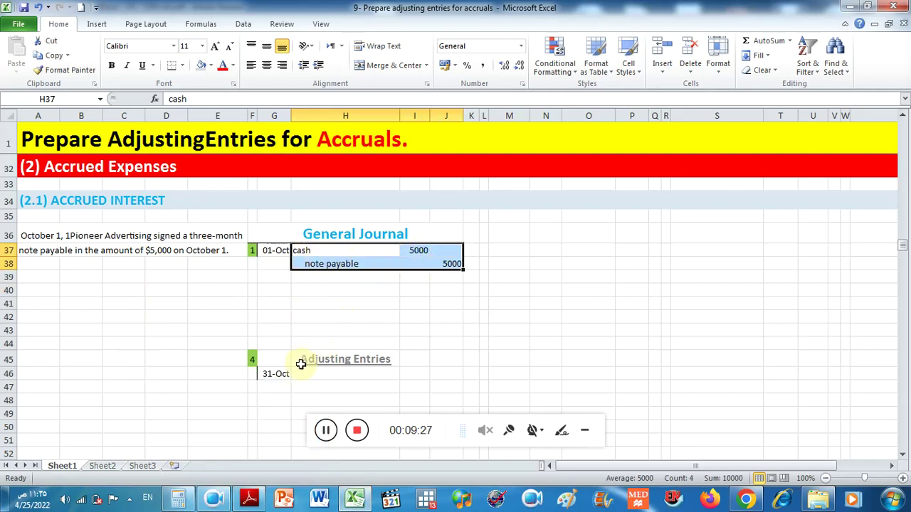
left_click_drag(310, 371, 437, 388)
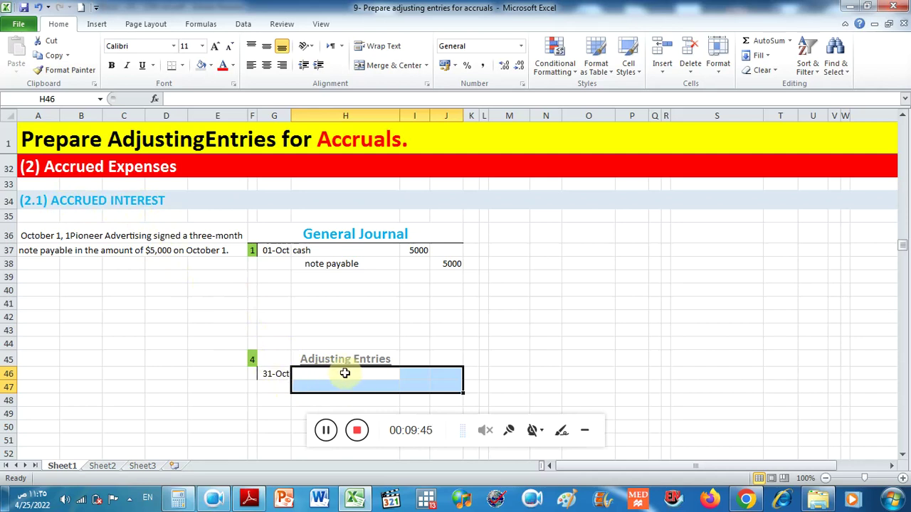
Read the textbook paragraphs on Interest Payable and Interest Expense below Illustration 3-17, and return to the Excel worksheet
left_click(249, 498)
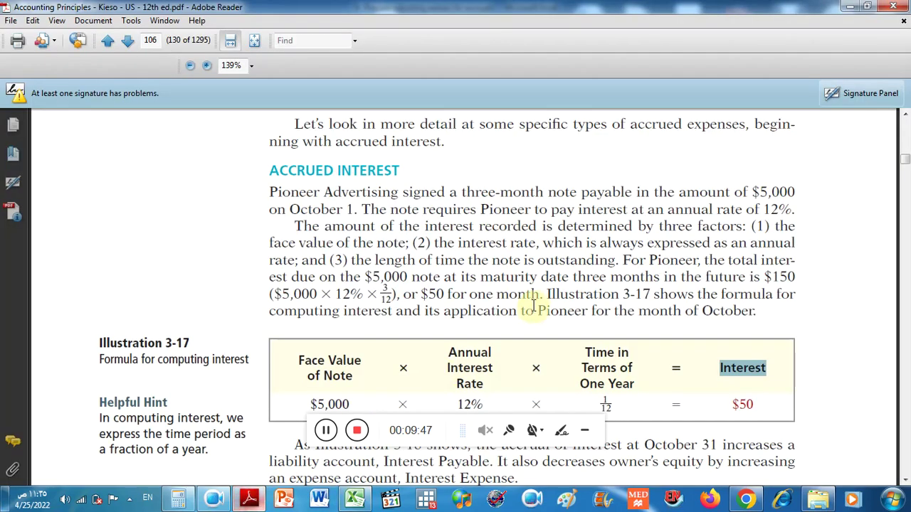
left_click_drag(317, 294, 675, 243)
scroll(600, 318, "down", 8)
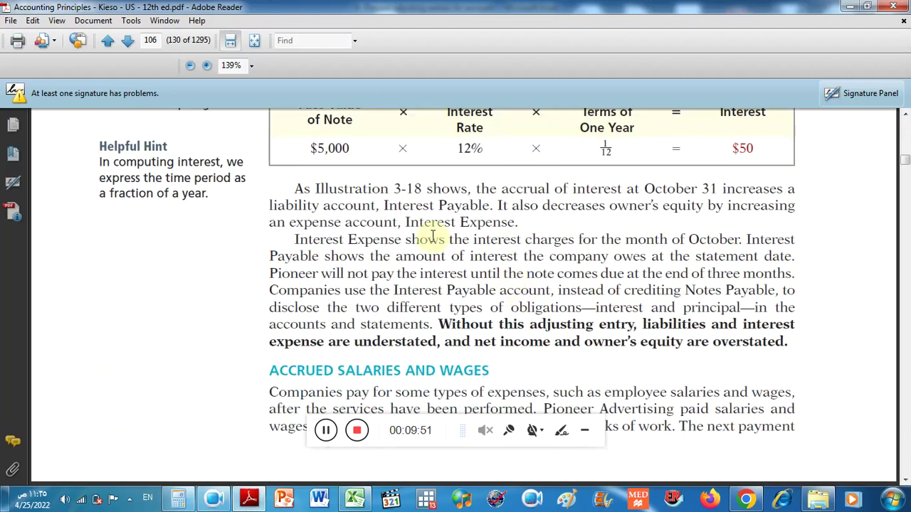
key("alt+Tab")
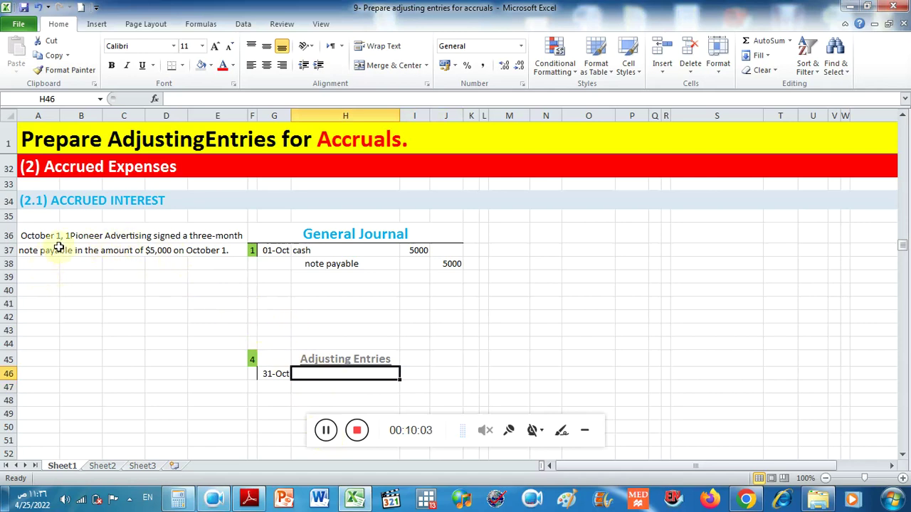
Copy "The note requires Pioneer to pay interest at an annual rate of 12%" from the textbook into cell A45 in Excel
left_click(258, 500)
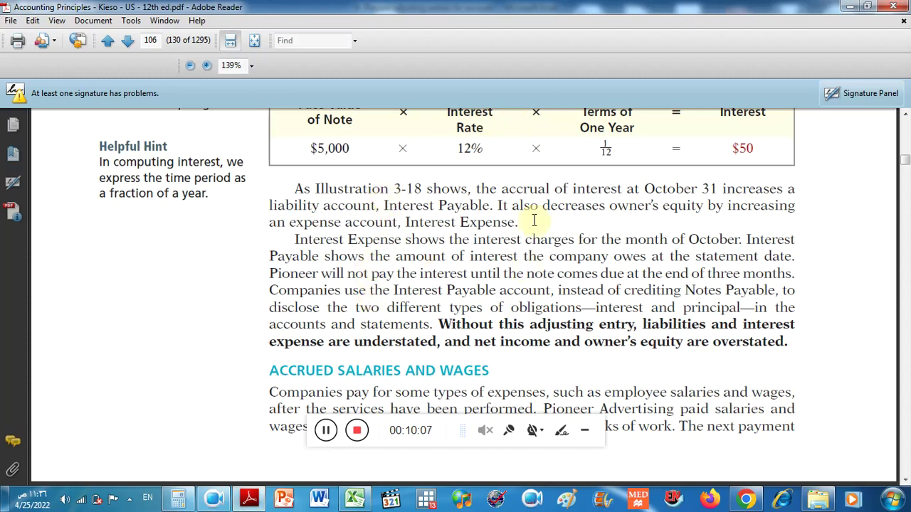
scroll(642, 235, "up", 2)
scroll(642, 235, "up", 6)
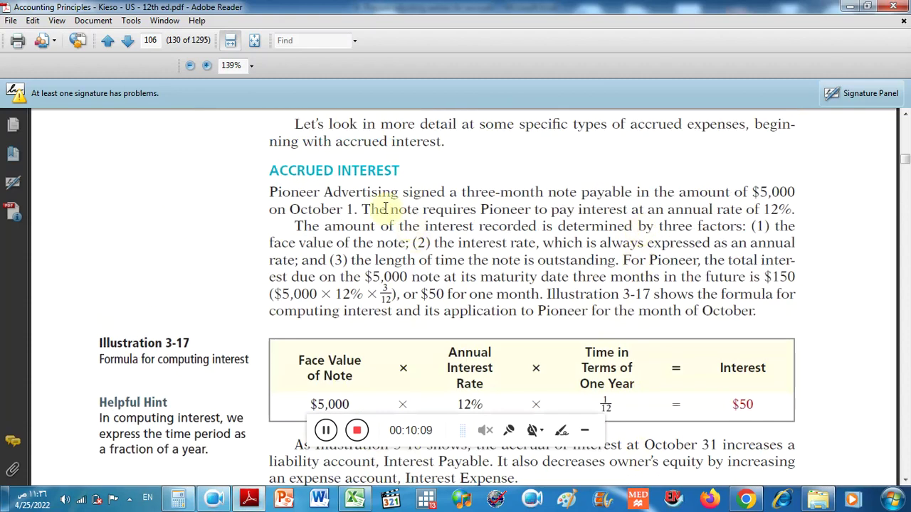
left_click_drag(363, 208, 792, 211)
key("ctrl+c")
right_click(791, 211)
left_click(801, 214)
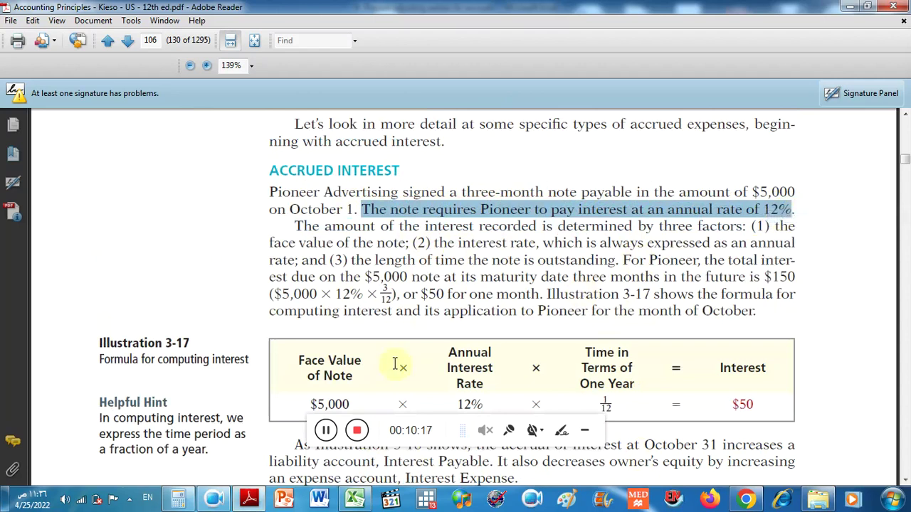
left_click(355, 498)
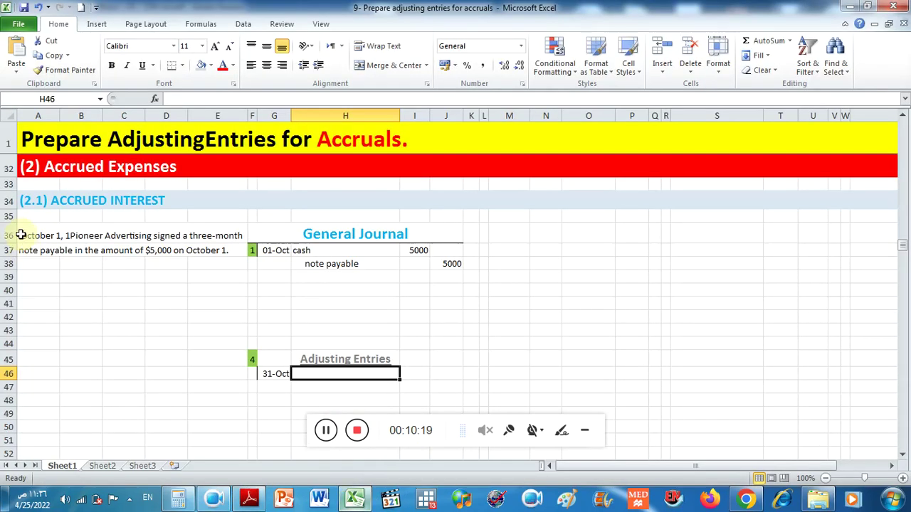
left_click(32, 357)
right_click(32, 357)
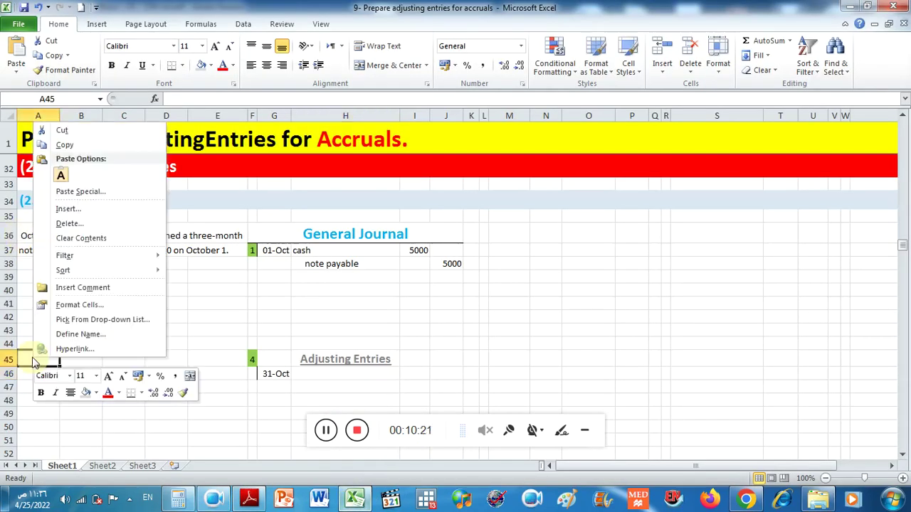
left_click(61, 179)
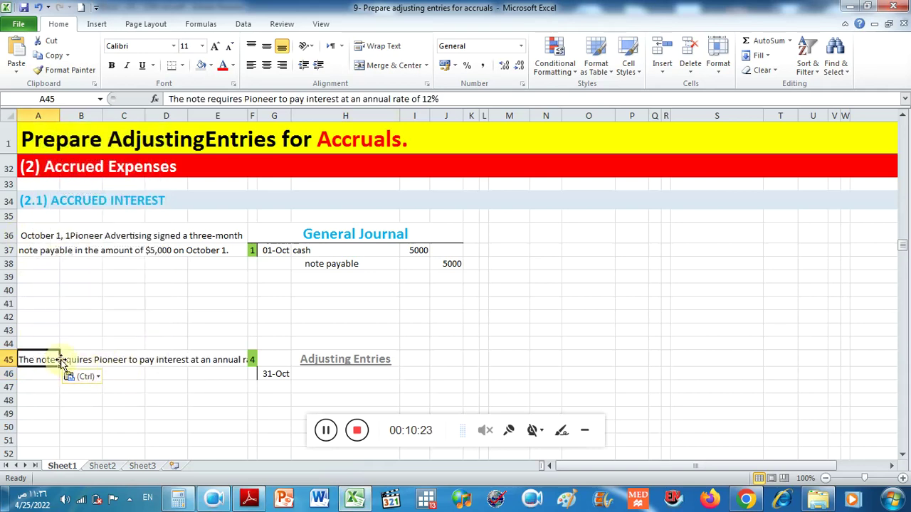
Move the words "at an annual rate of 12%" from the sentence in A45 into A46
left_click_drag(451, 101, 345, 100)
right_click(344, 100)
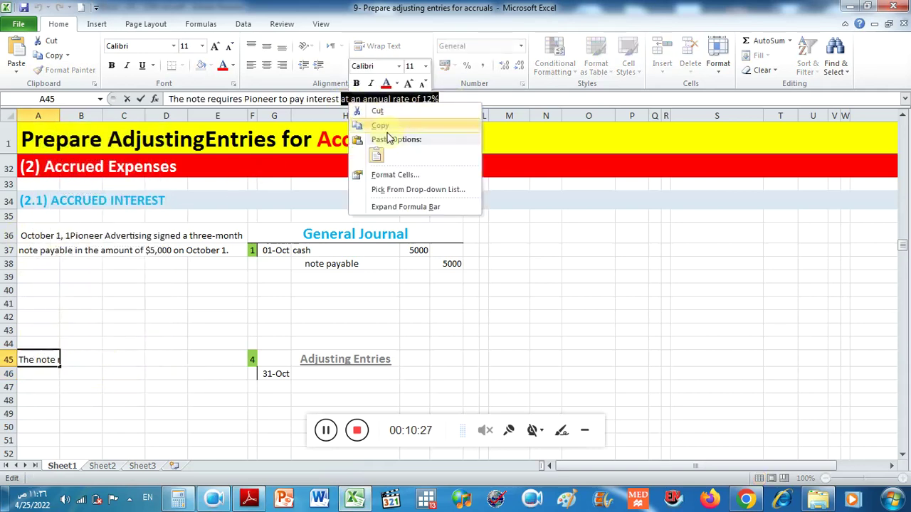
left_click(375, 123)
key("Delete")
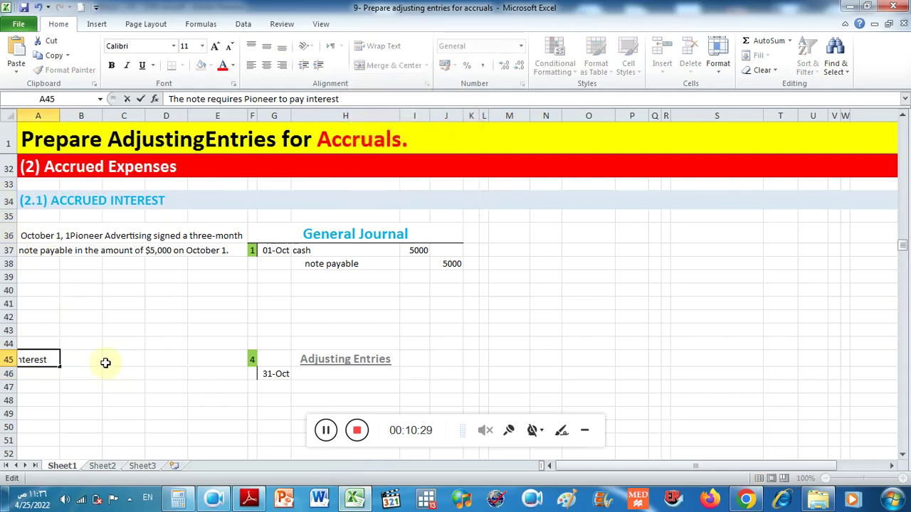
left_click(42, 375)
right_click(42, 380)
left_click(70, 193)
left_click(146, 359)
left_click_drag(45, 359, 179, 368)
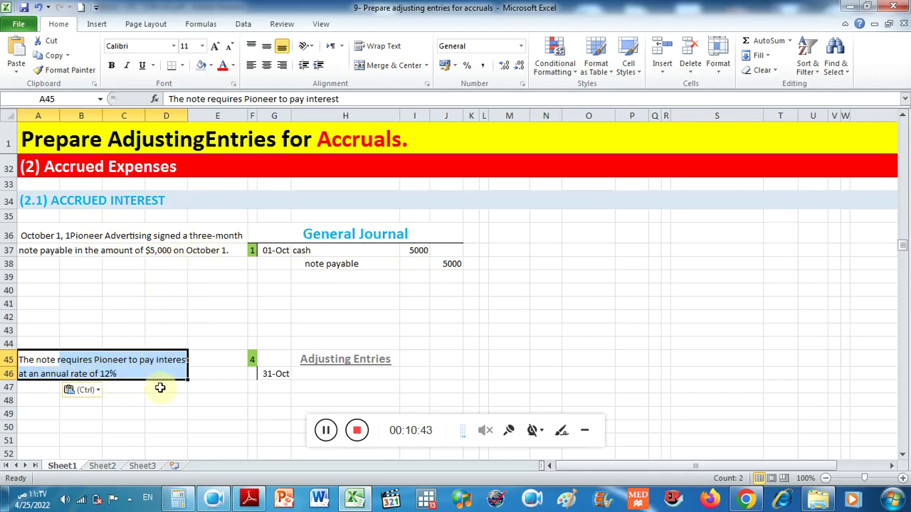
Copy the word "interest" from the sentence in A45 into H46, beside the 31-Oct adjusting entry date
left_click(31, 362)
double_click(321, 98)
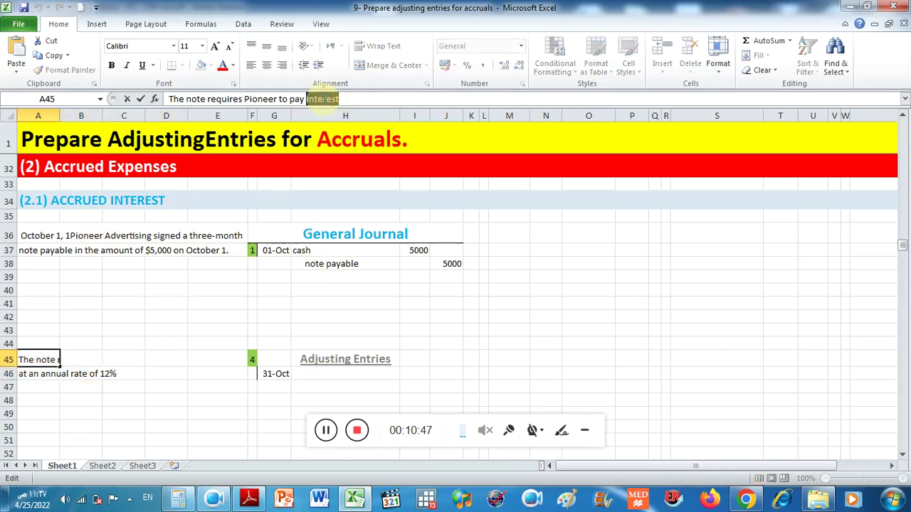
right_click(326, 100)
left_click(355, 121)
left_click(299, 373)
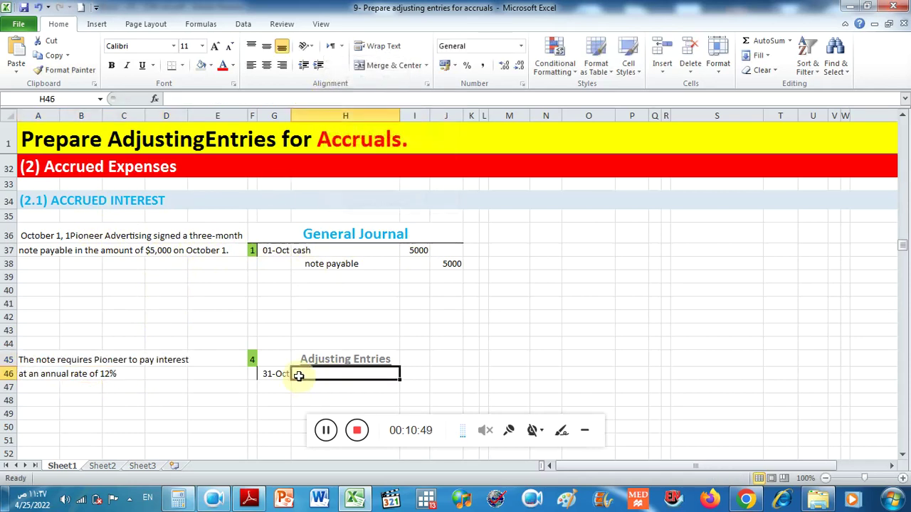
left_click(33, 360)
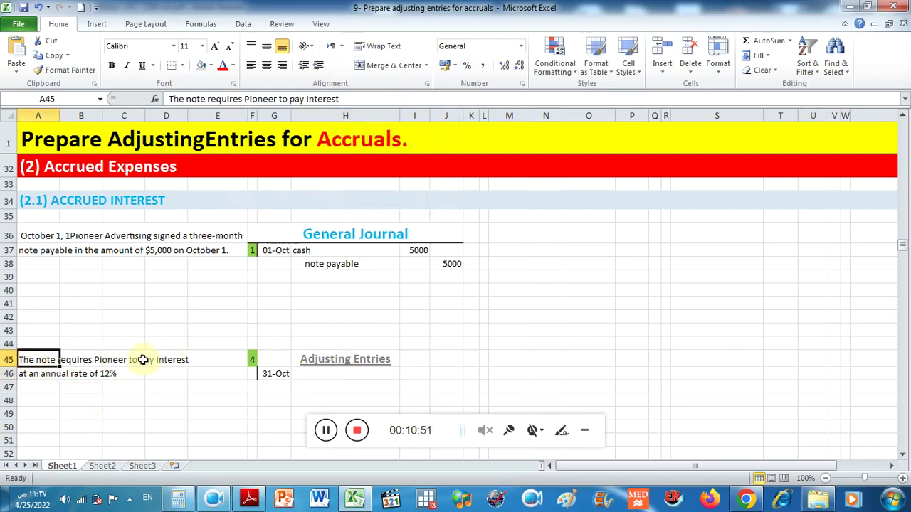
left_click(308, 372)
right_click(306, 372)
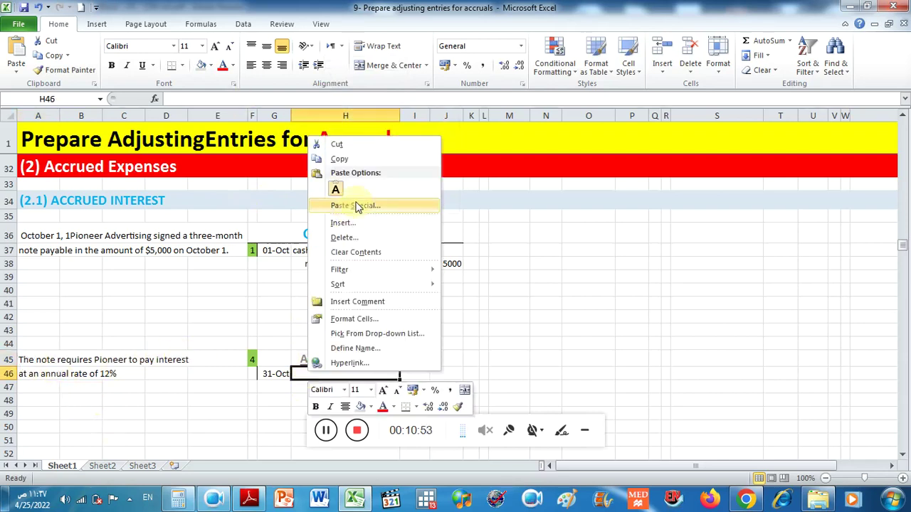
left_click(336, 188)
Complete the debit account name in H46 as "Interest Exp." with a capital I
double_click(333, 374)
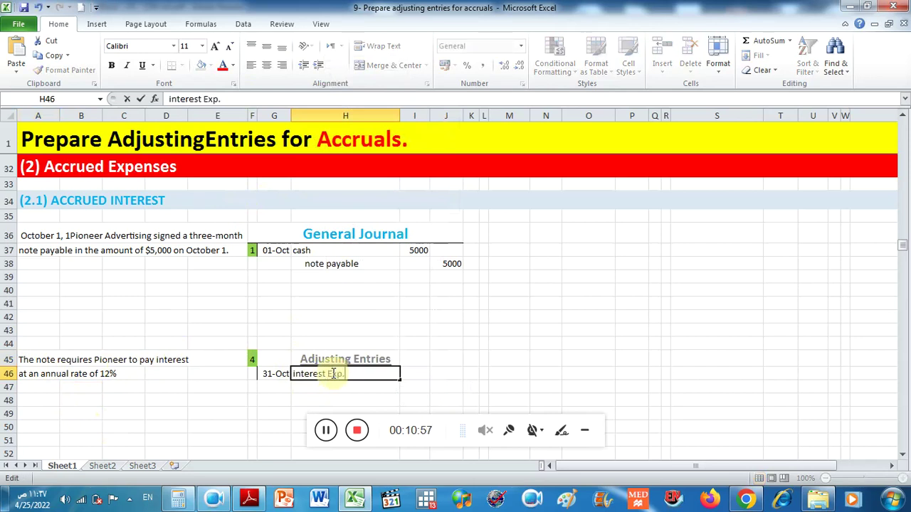
key("Return")
double_click(295, 374)
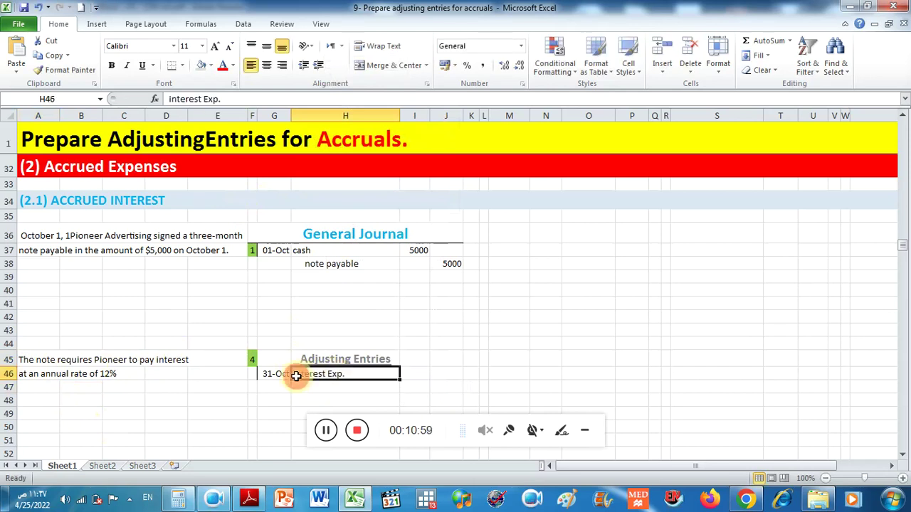
key("BackSpace")
type("I")
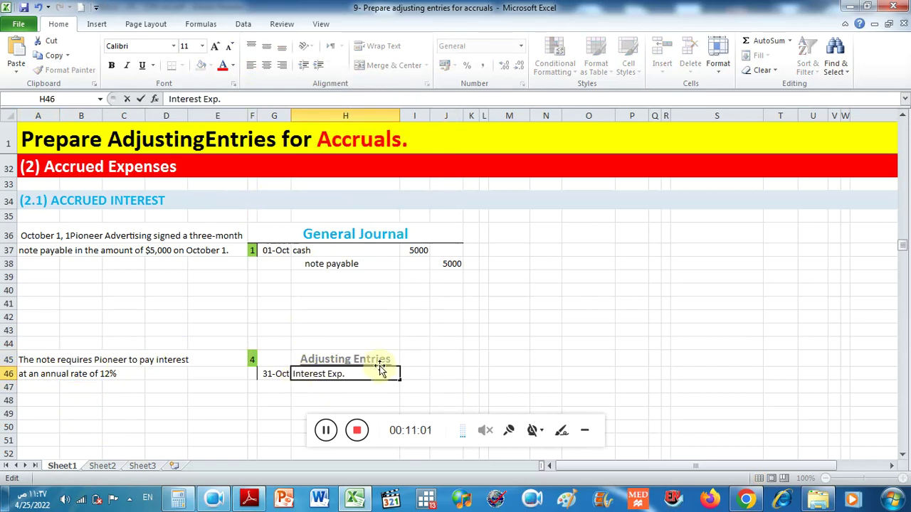
Calculate the October interest as the debit amount in I46 with the formula =5000*12/100*1/12
left_click(411, 372)
type("5")
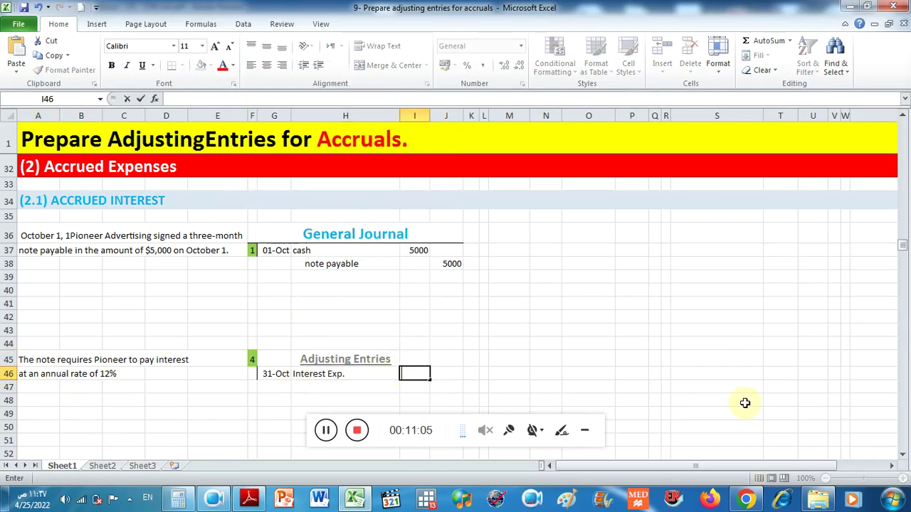
type("=")
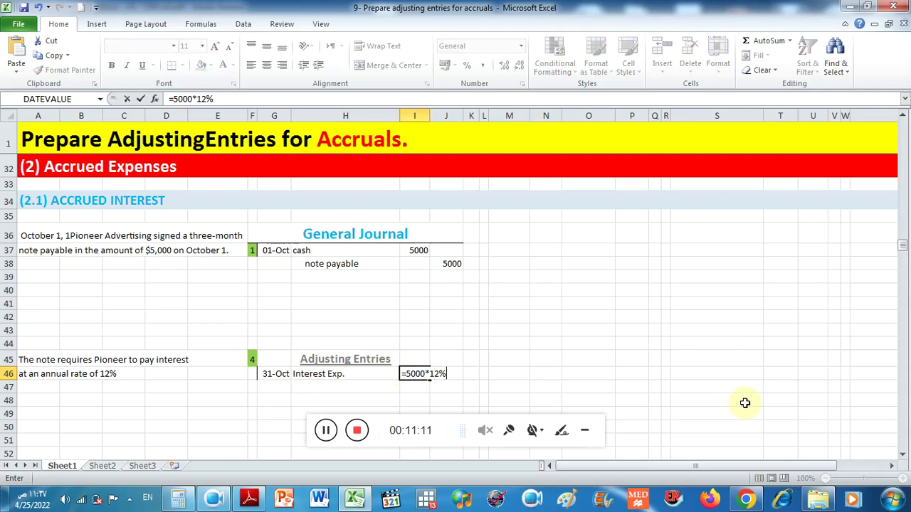
type("5000*12l")
key("BackSpace")
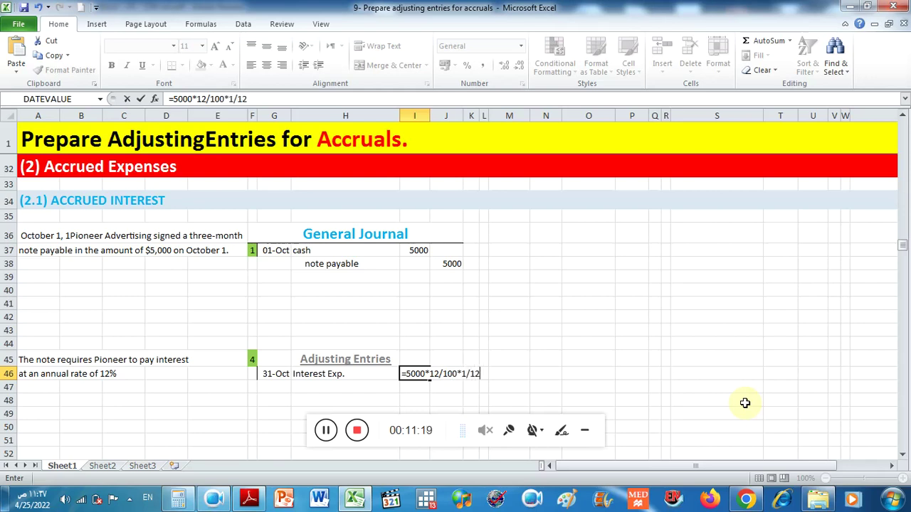
key("Return")
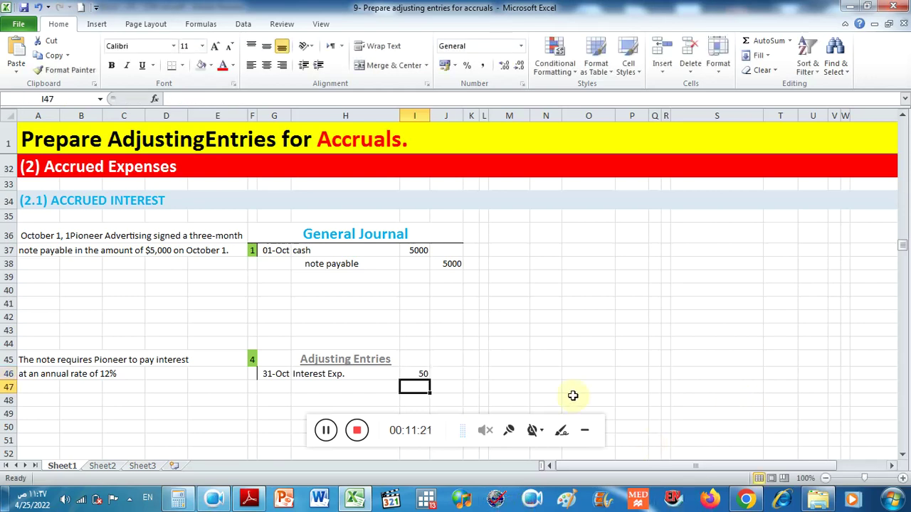
Copy "Interest Exp." from H46 into H47 and change it to the credit account "Interest payable"
left_click(313, 387)
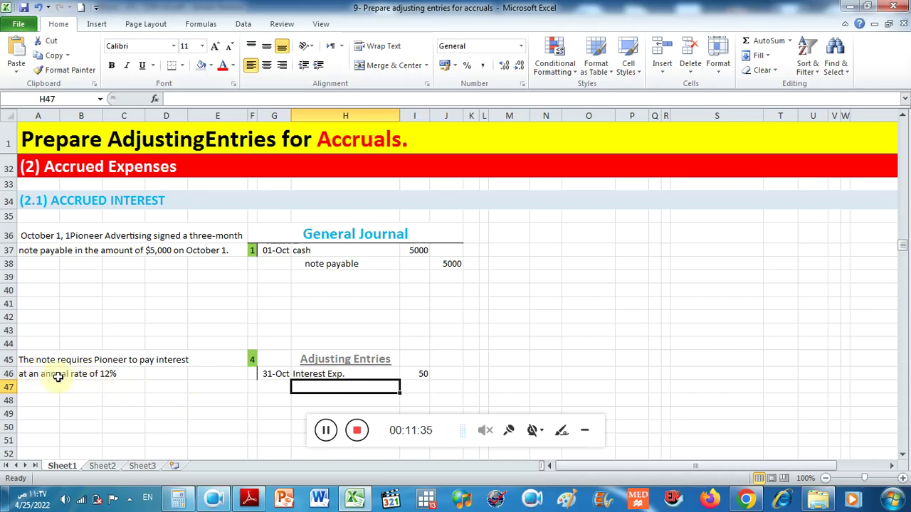
left_click(306, 374)
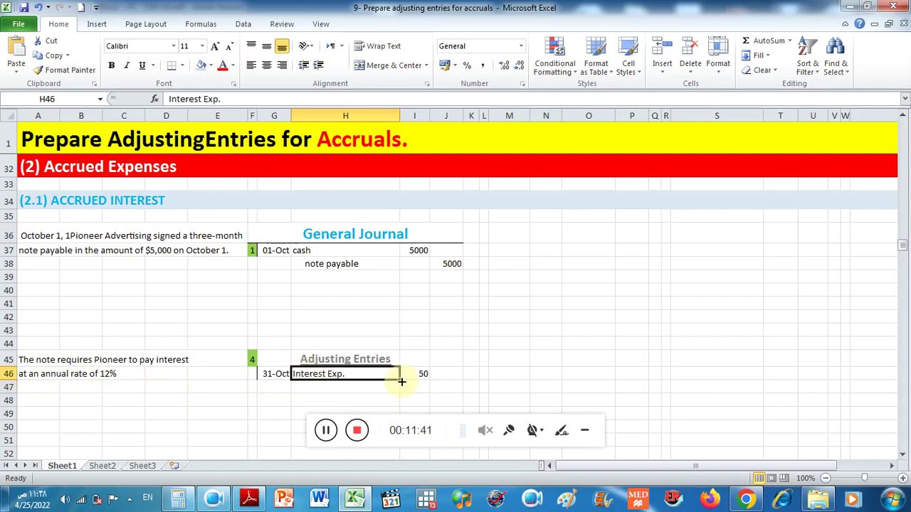
double_click(346, 374)
left_click_drag(345, 373, 298, 377)
right_click(299, 380)
left_click(334, 401)
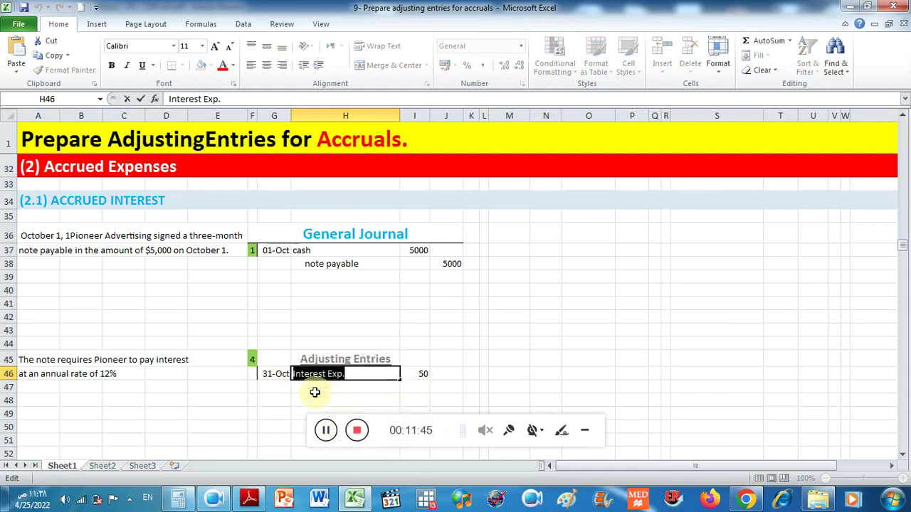
left_click(308, 388)
right_click(309, 387)
left_click(337, 205)
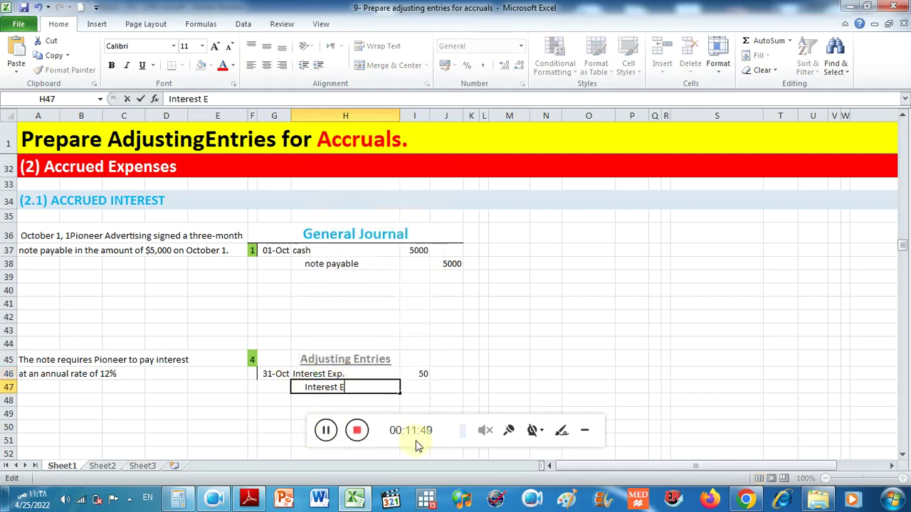
type("paable")
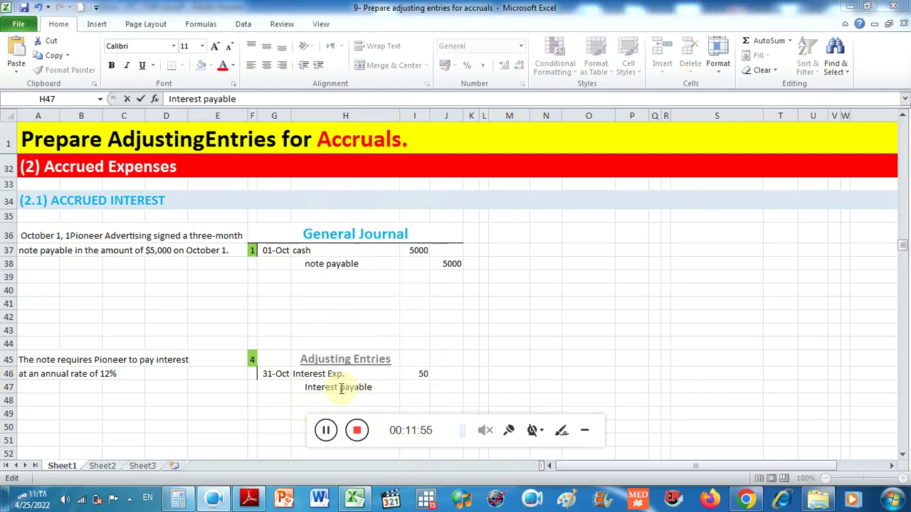
left_click(349, 387)
double_click(331, 388)
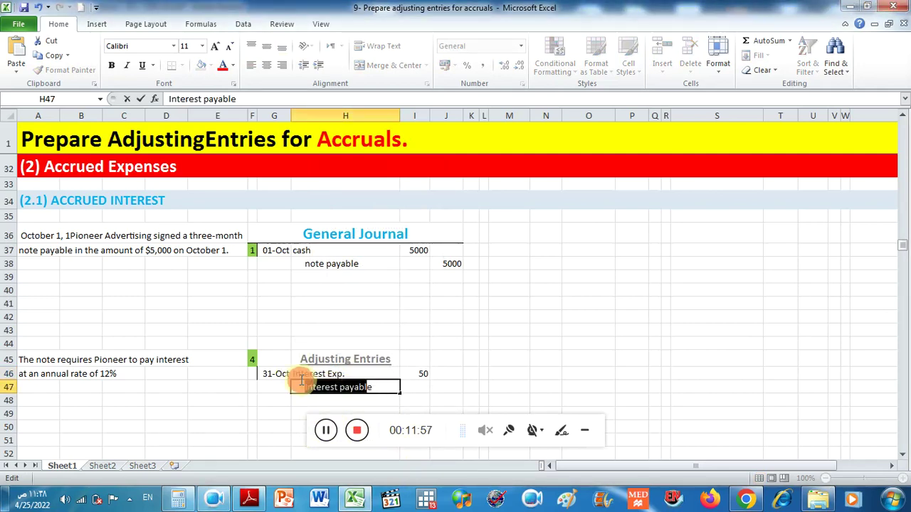
left_click(336, 262)
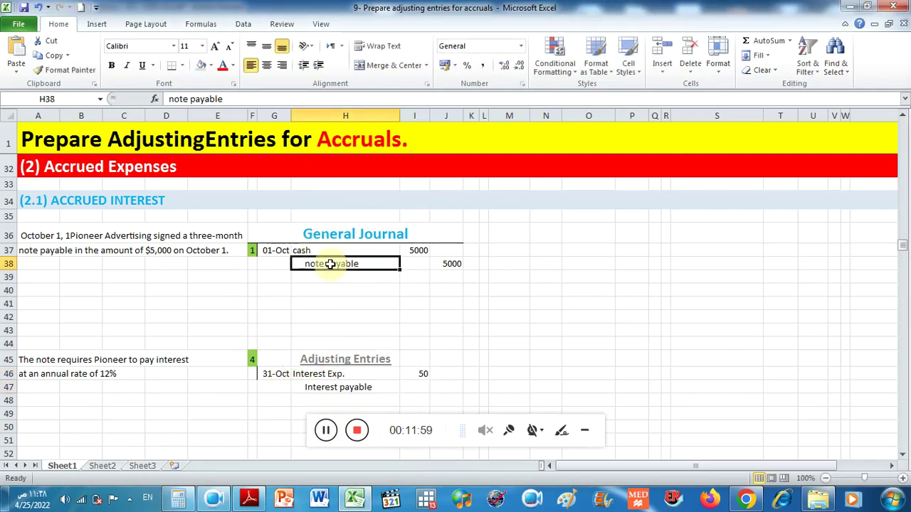
Enter 50 in J47 as the credit amount for Interest payable
left_click(335, 387)
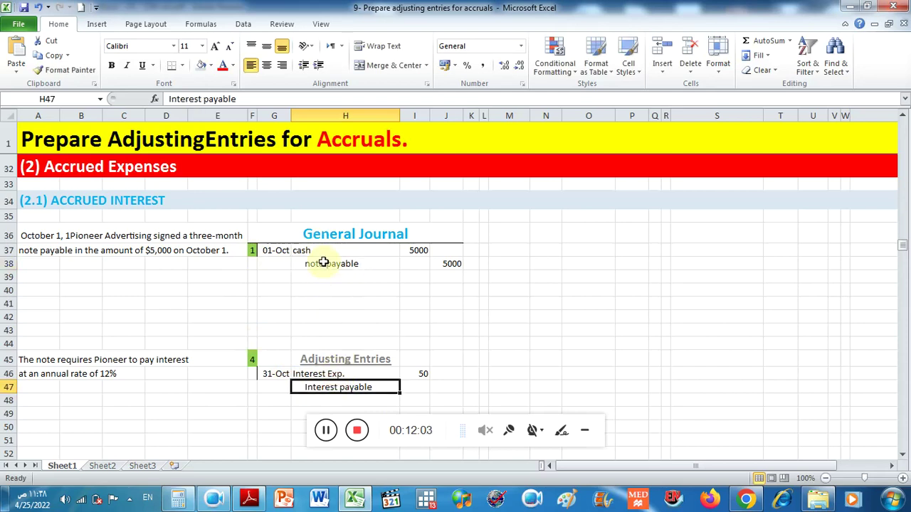
left_click_drag(437, 263, 345, 259)
left_click_drag(416, 388, 394, 390)
left_click(442, 385)
type("50")
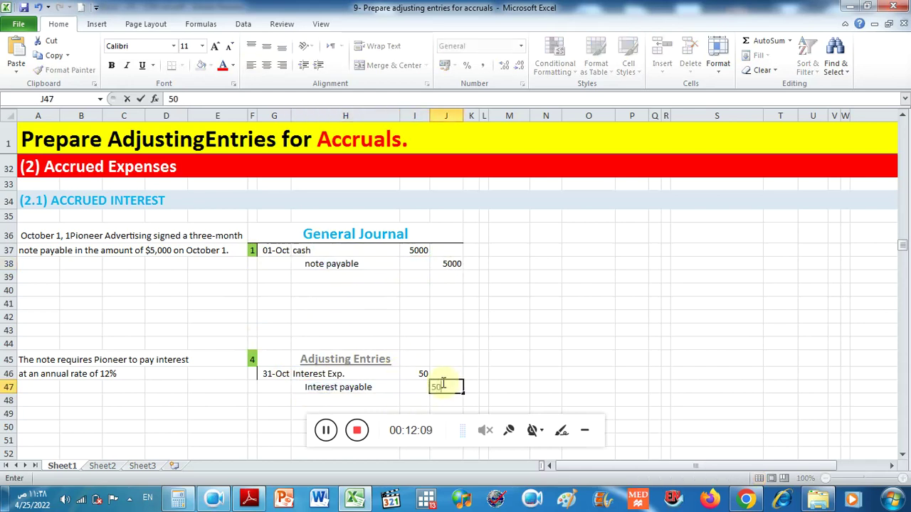
left_click(498, 373)
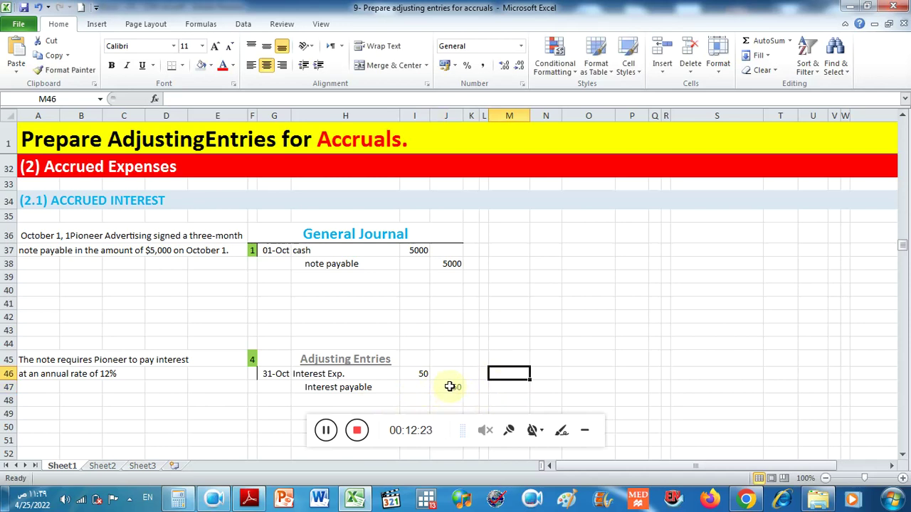
Compare the October 1 General Journal entry with the 31-Oct adjusting entry for interest
left_click(326, 386)
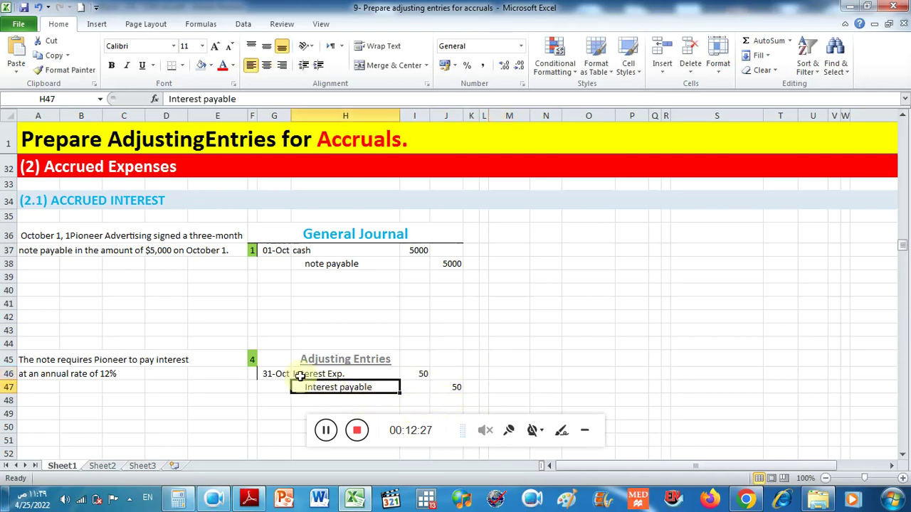
left_click_drag(263, 358, 441, 388)
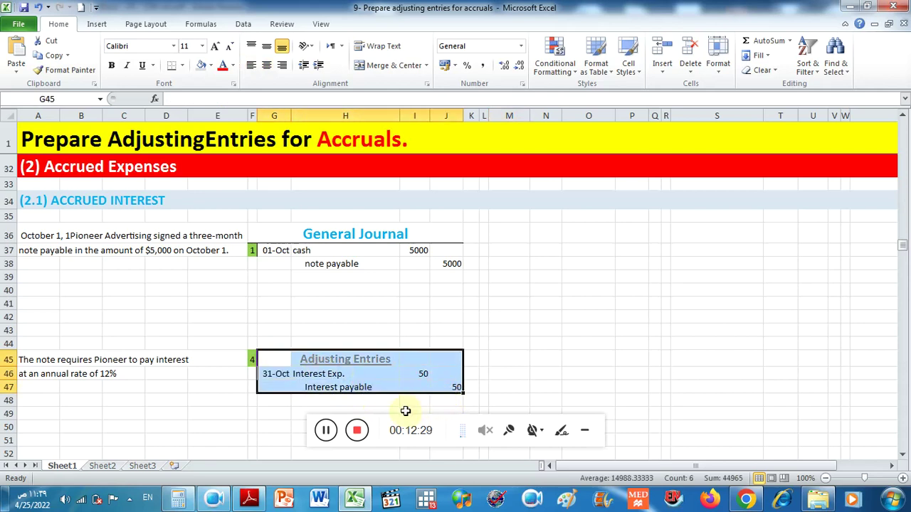
left_click_drag(274, 373, 457, 382)
left_click_drag(274, 251, 458, 347)
left_click_drag(278, 371, 449, 385)
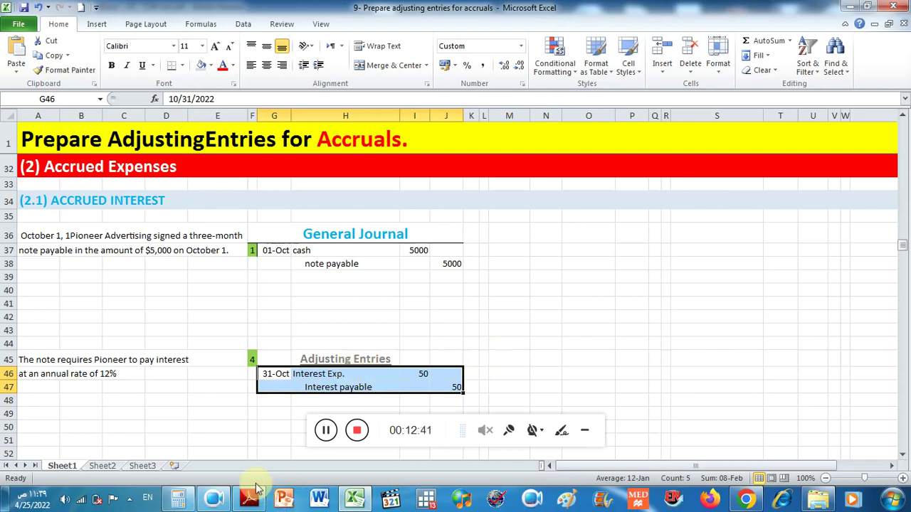
left_click_drag(279, 253, 453, 278)
left_click_drag(277, 360, 448, 388)
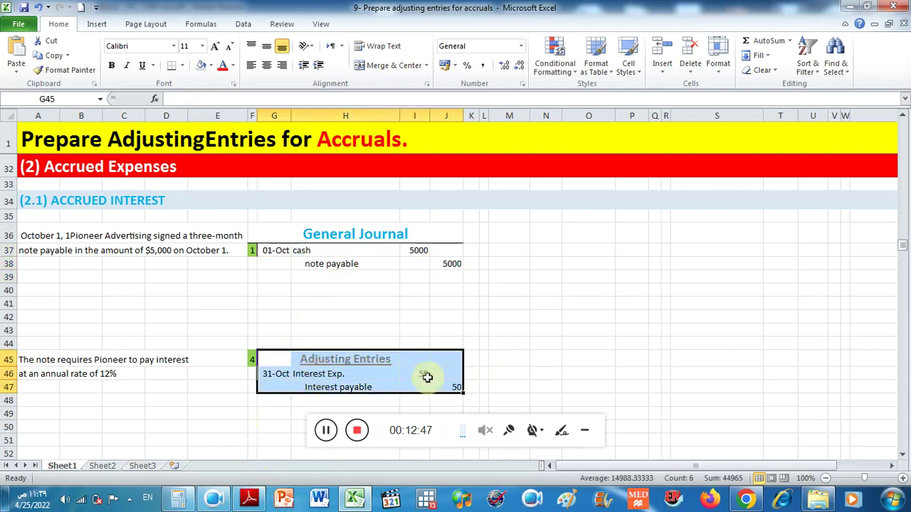
Copy the General Ledger block L4:P14 from the Accrued Revenues section and paste it at L36 in the Accrued Interest section
scroll(392, 242, "up", 10)
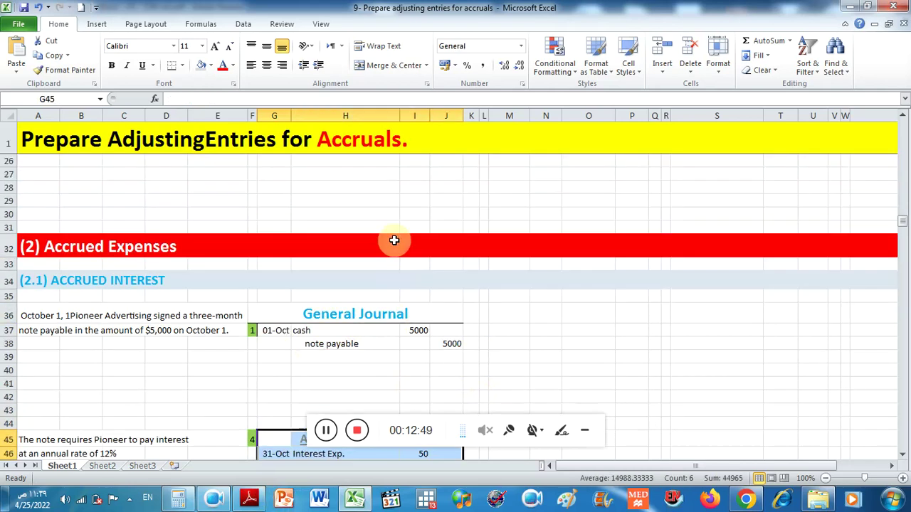
left_click_drag(490, 201, 600, 343)
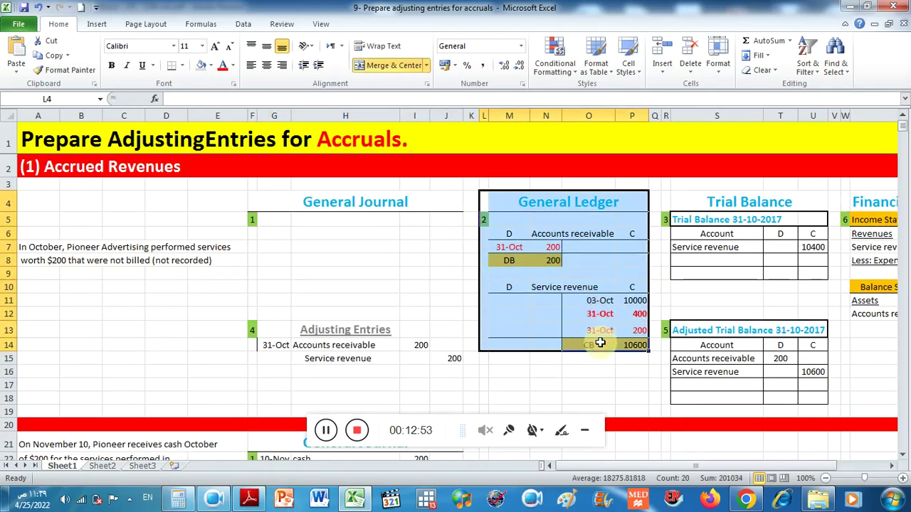
right_click(600, 343)
left_click(626, 128)
scroll(518, 284, "down", 6)
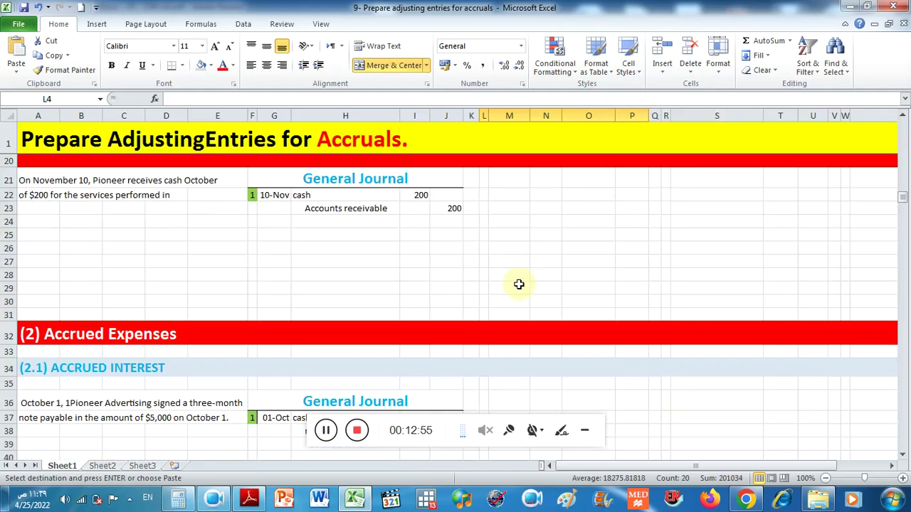
scroll(519, 284, "down", 4)
left_click(484, 235)
right_click(484, 235)
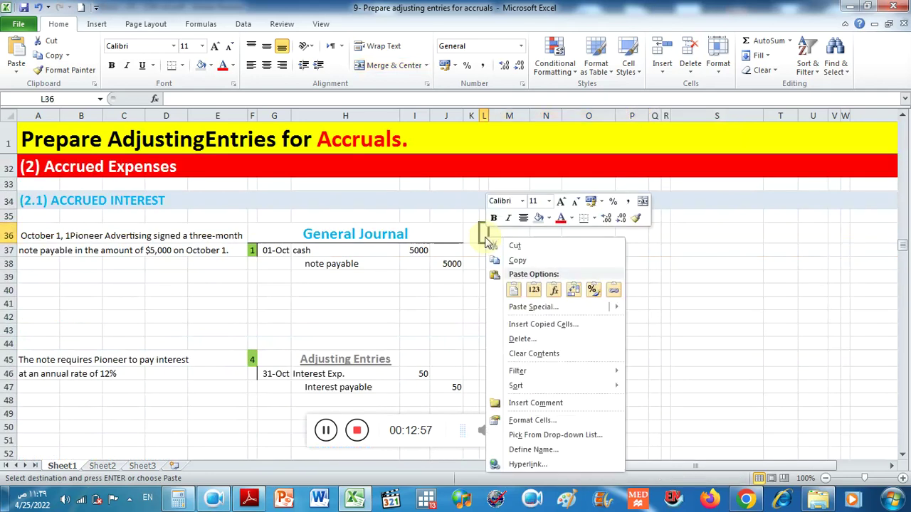
left_click(517, 289)
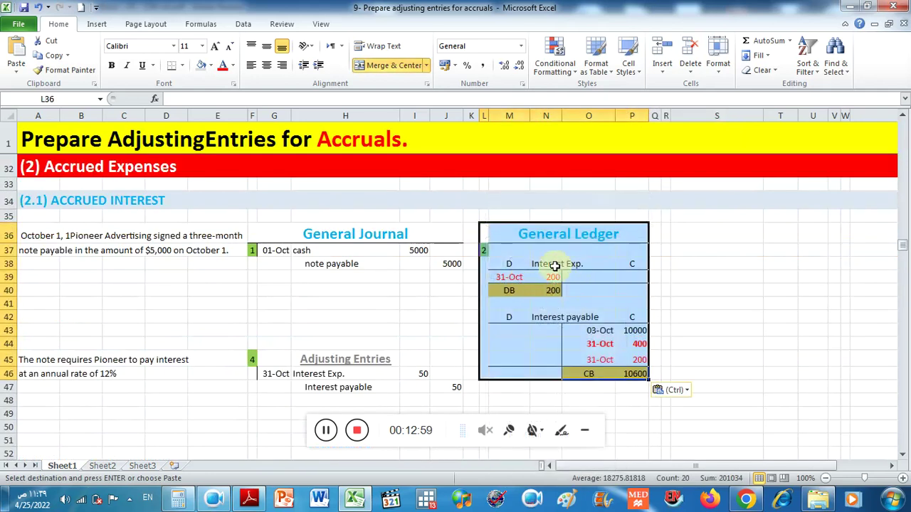
Clear the copied dates, amounts, balances and account names from both T-accounts in the pasted General Ledger, keeping the D and C headings
left_click_drag(532, 279, 541, 292)
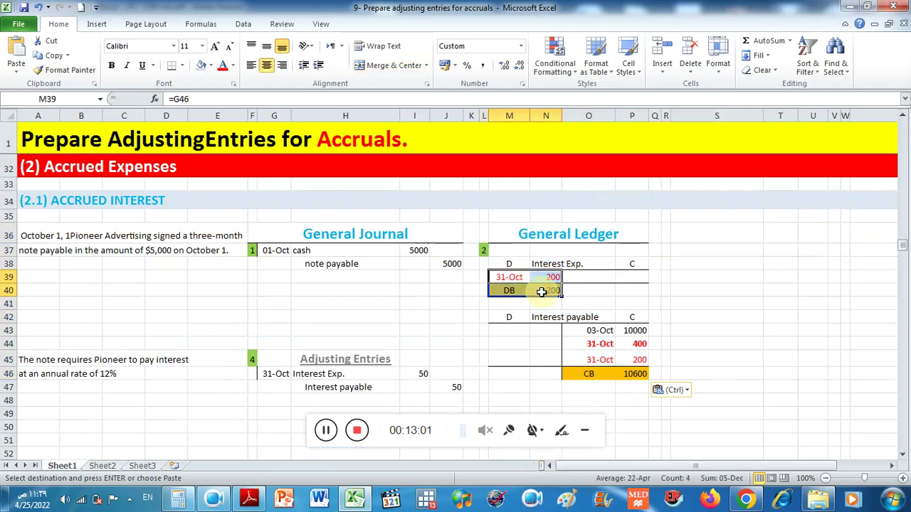
key("Delete")
left_click_drag(591, 331, 637, 374)
key("Delete")
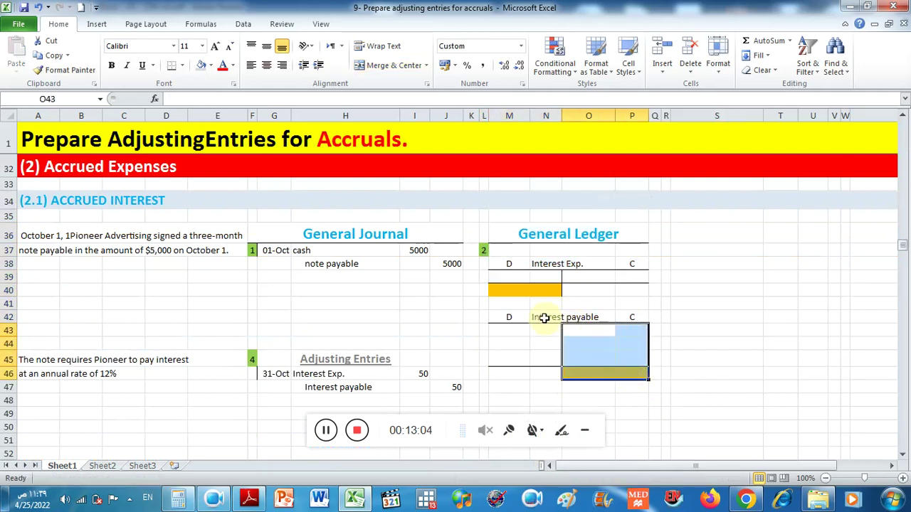
left_click(548, 264)
key("Delete")
left_click(545, 319)
key("Delete")
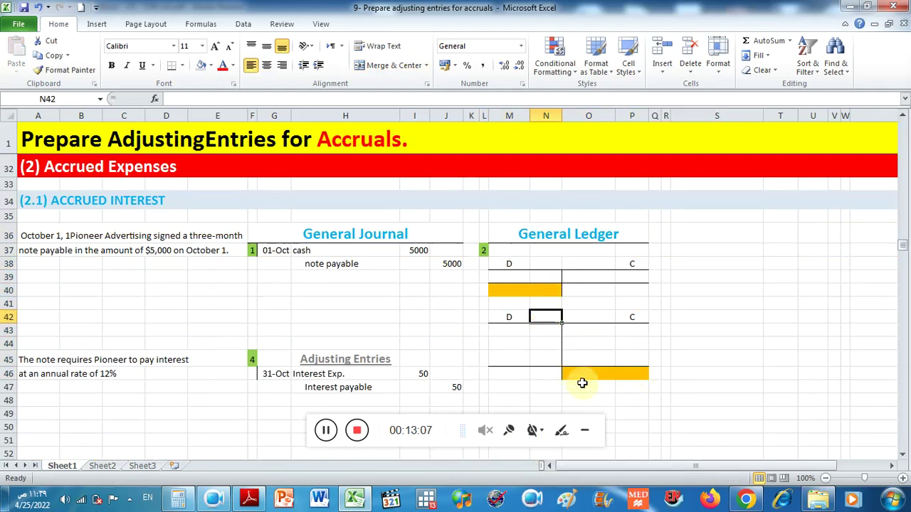
Copy the plain format of blank cell P48 onto M45:P47 to remove the second T-account's lower borders and orange fill
left_click(622, 397)
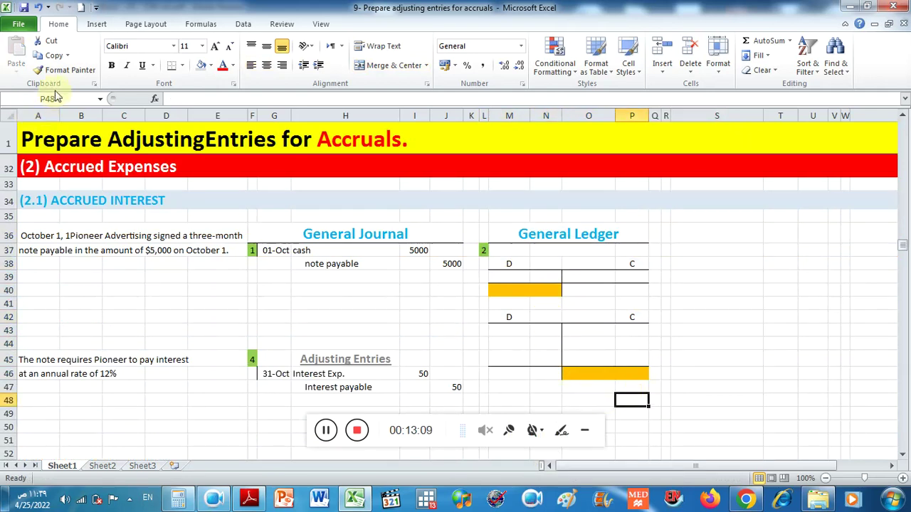
left_click(64, 70)
mouse_move(517, 375)
left_mouse_down()
mouse_move(602, 378)
mouse_move(567, 392)
left_mouse_up()
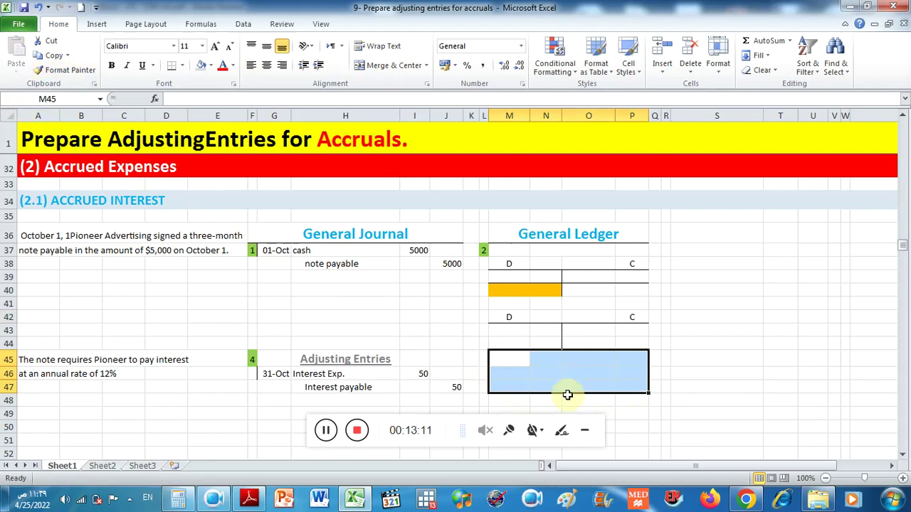
Copy the plain format of blank cell P47 onto M39:P40 and remove all borders from that range
left_click(618, 387)
left_click(65, 70)
mouse_move(498, 288)
left_mouse_down()
mouse_move(635, 289)
mouse_move(632, 278)
mouse_move(502, 288)
left_mouse_up()
left_click(599, 369)
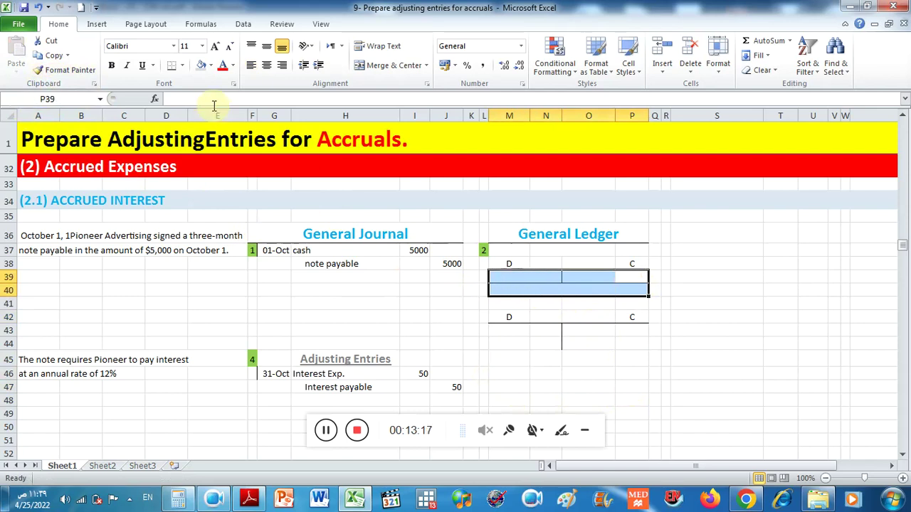
left_click(183, 67)
left_click(188, 154)
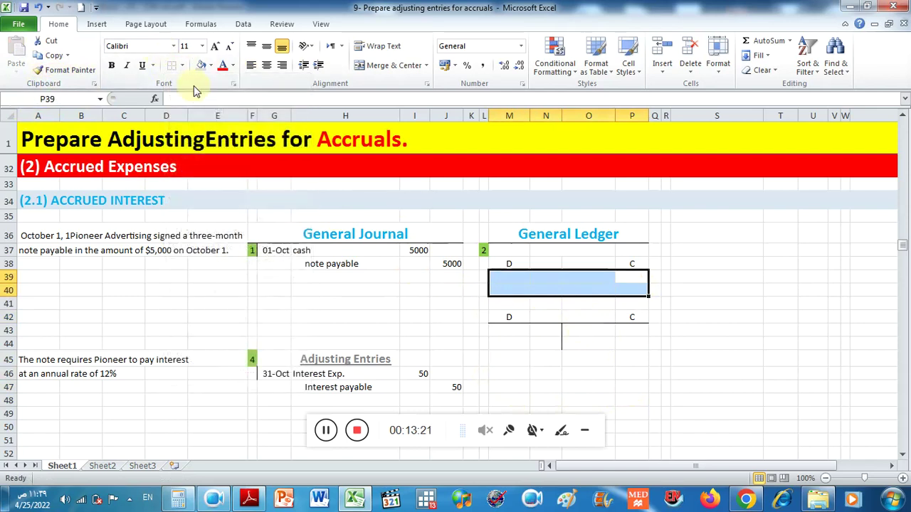
Redraw the first T-account with a top border across M39:P40 and a left border on O39:O40
left_click(182, 67)
left_click(223, 107)
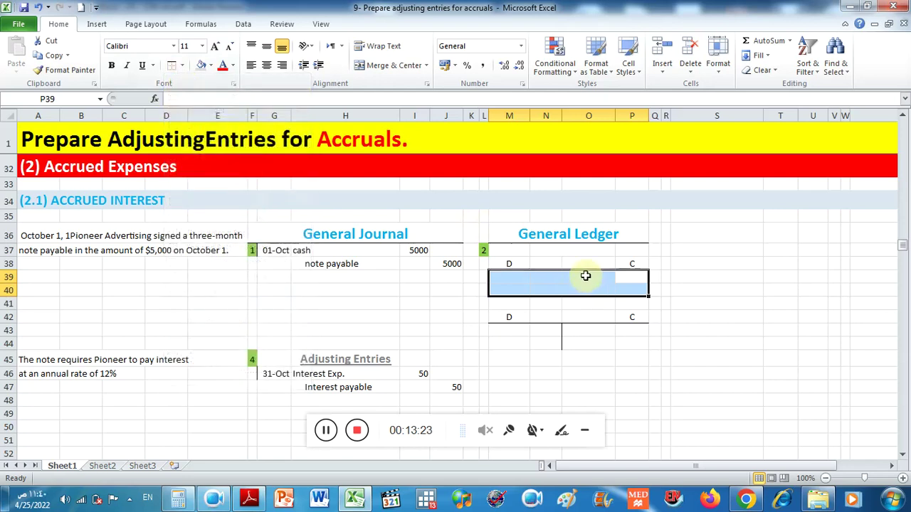
left_click_drag(585, 276, 587, 288)
left_click(182, 66)
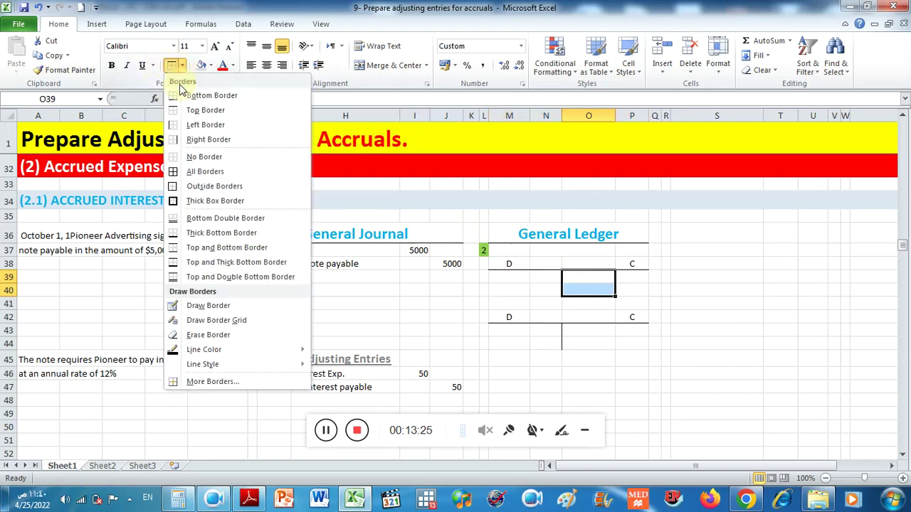
left_click(174, 125)
left_click(679, 315)
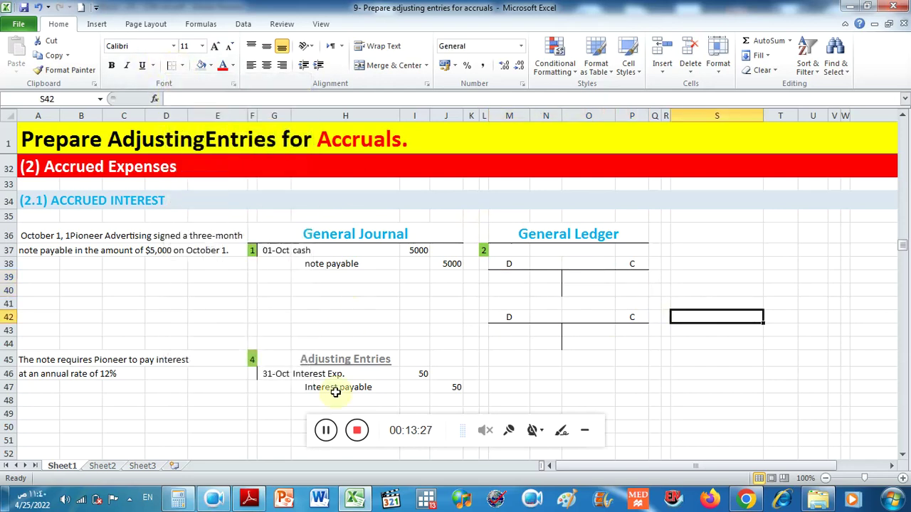
Name the first T-account by linking N38 to the Interest Exp. account in the adjusting entry at H46
left_click_drag(309, 375, 448, 390)
left_click(302, 250)
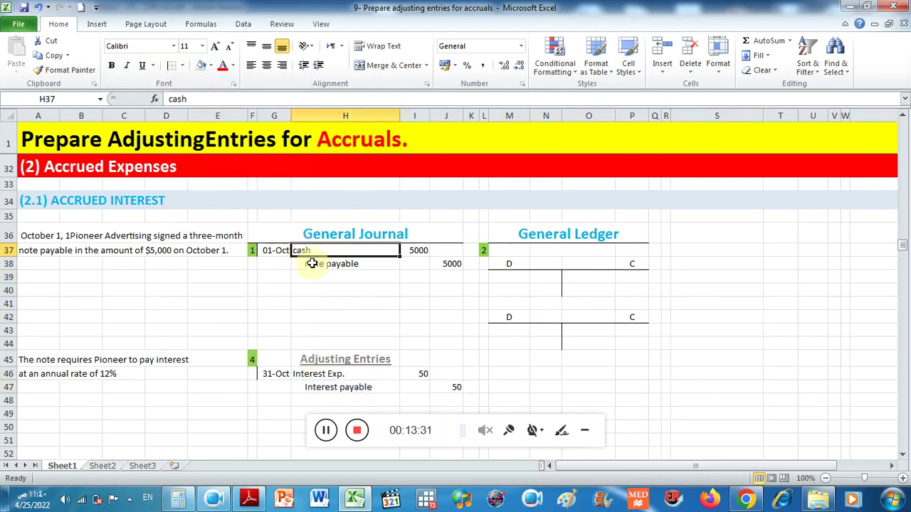
left_click(314, 265)
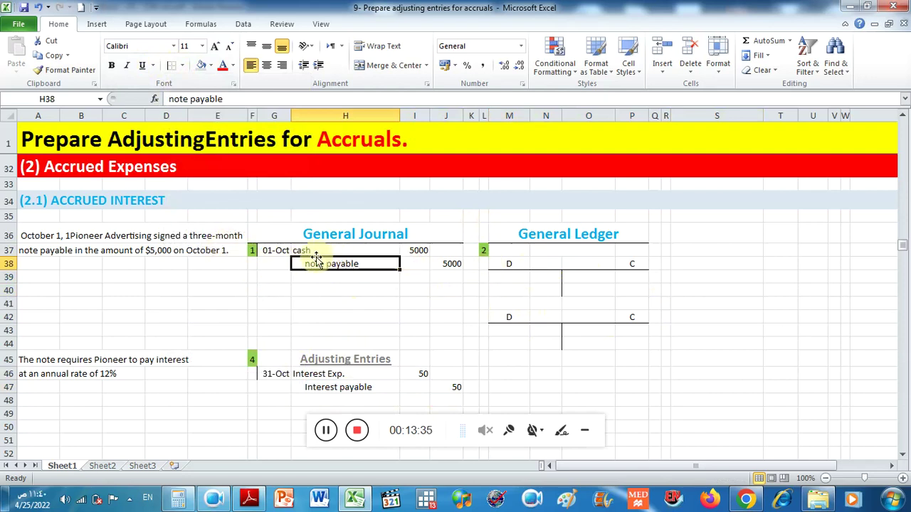
left_click_drag(306, 373, 425, 389)
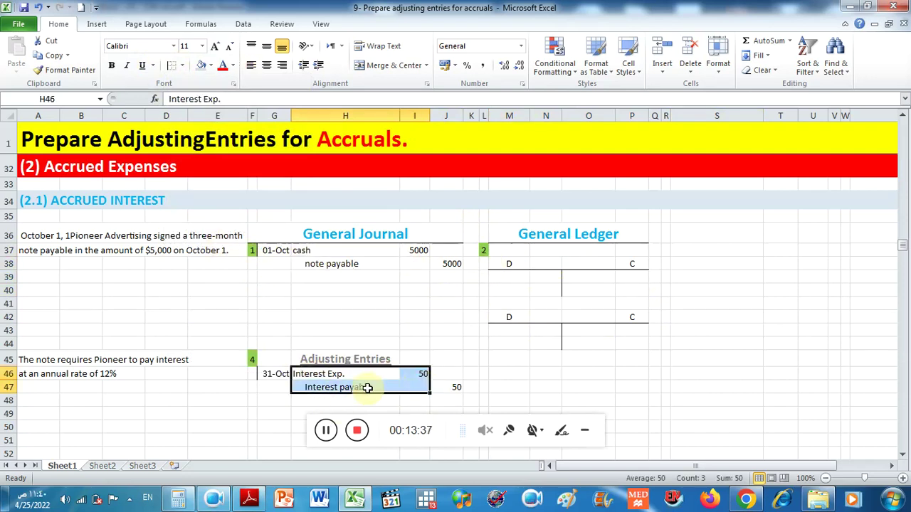
left_click(554, 265)
type("=")
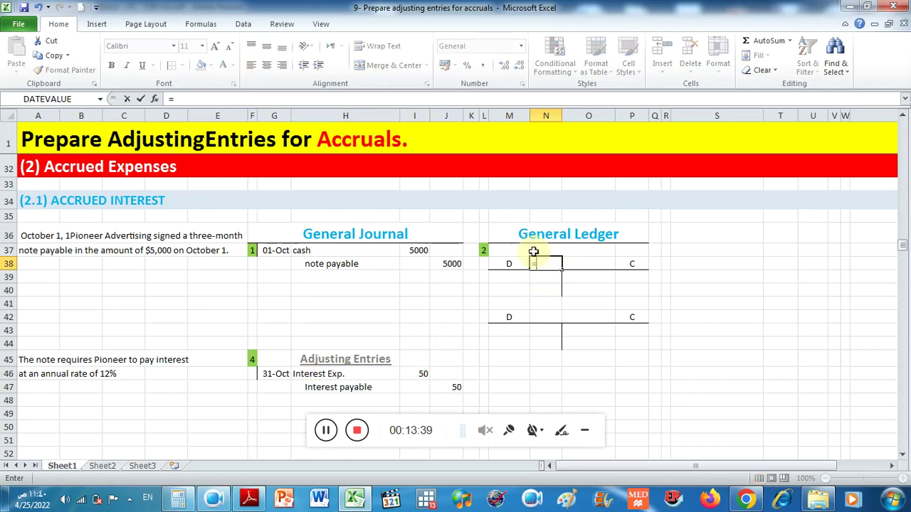
left_click(363, 373)
key("Return")
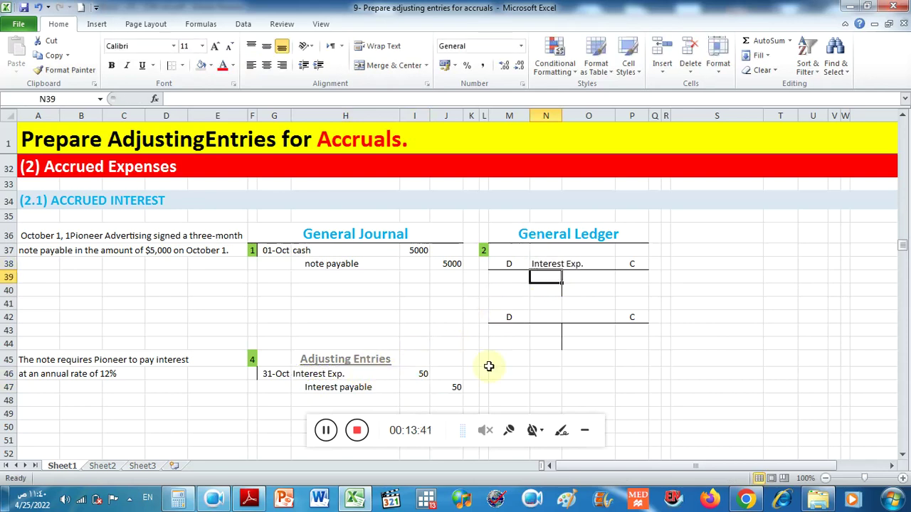
Name the second T-account by linking N42 to the Interest payable account in H47
left_click(388, 387)
left_click(553, 316)
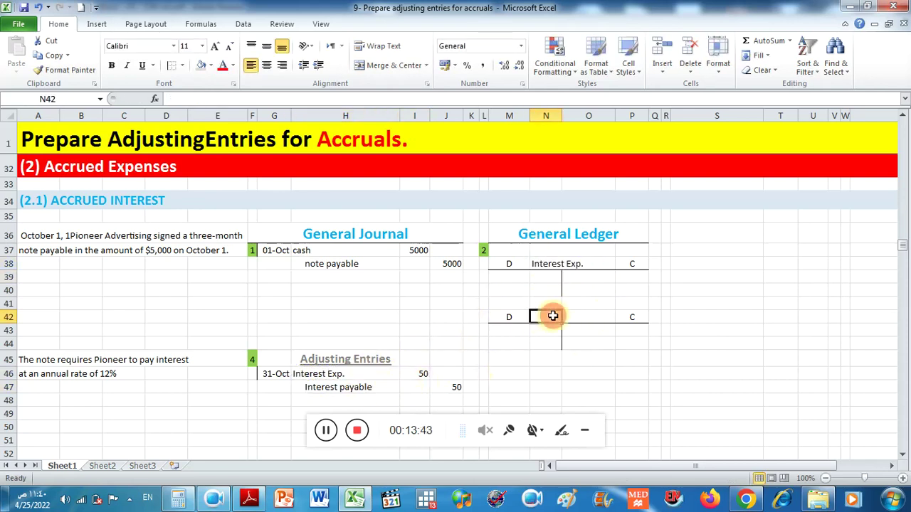
type("=")
left_click(336, 388)
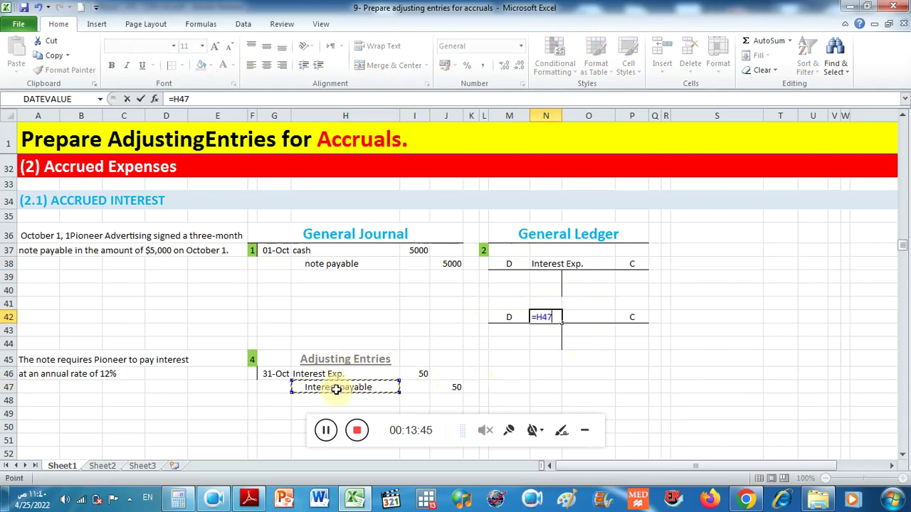
key("Return")
Review the interest adjusting entry in H46:J47 alongside the note's interest terms in A45:D46
left_click_drag(306, 375, 341, 390)
left_click_drag(456, 375, 304, 382)
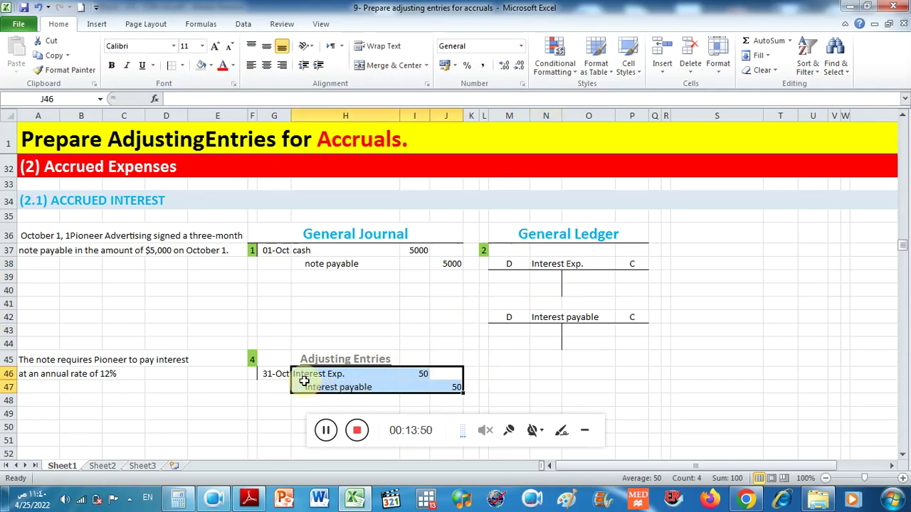
left_click(340, 389)
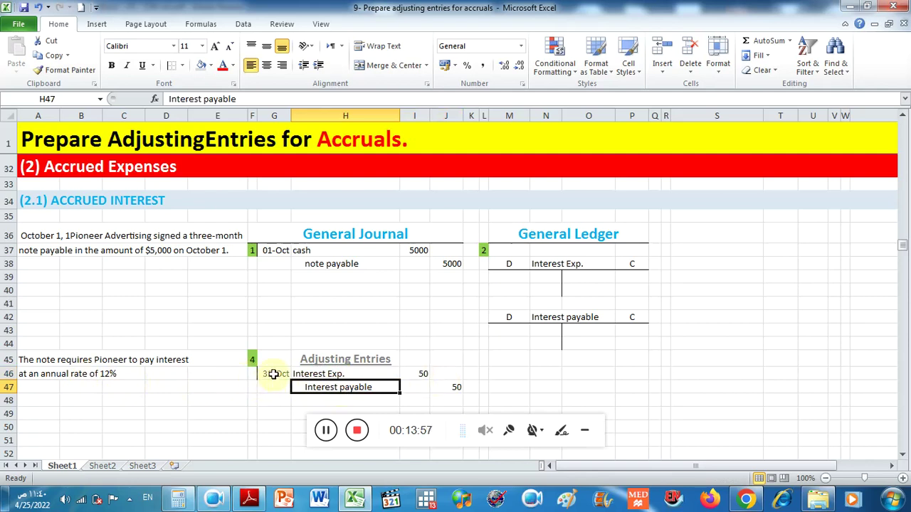
left_click_drag(28, 363, 171, 373)
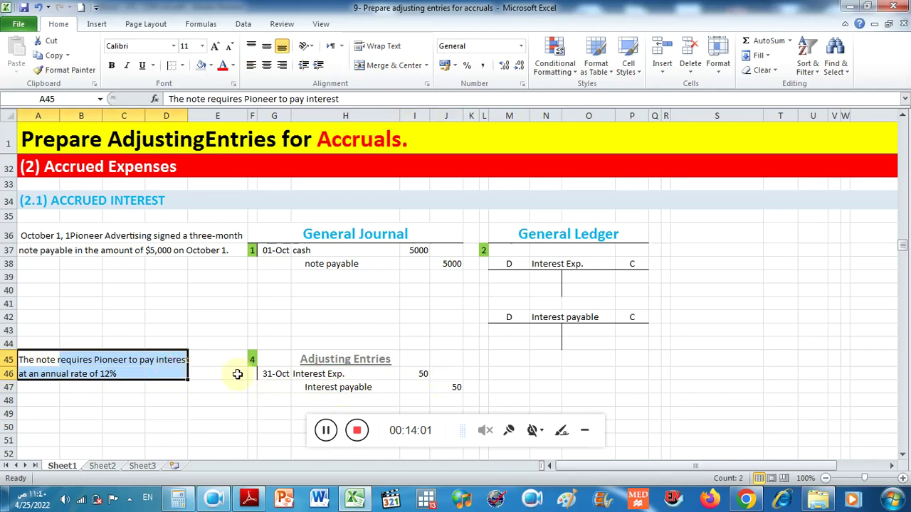
left_click_drag(305, 376, 444, 378)
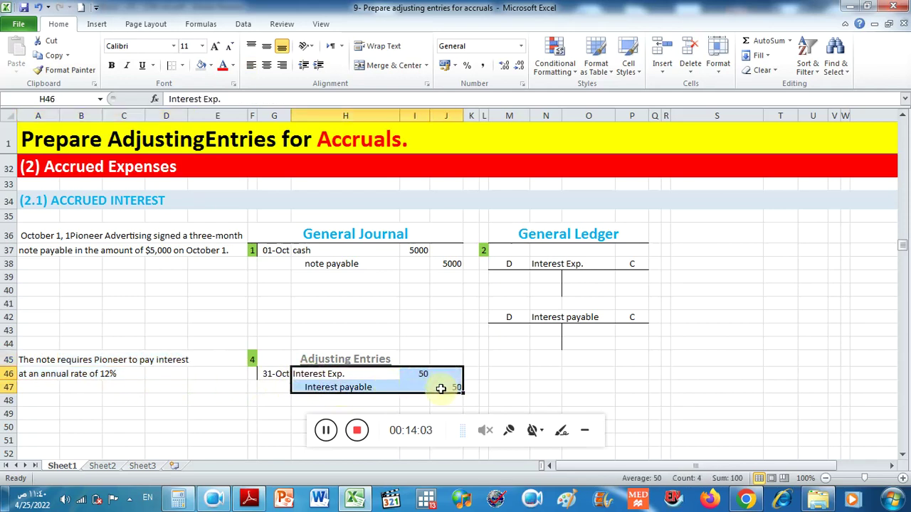
left_click(339, 378)
left_click_drag(339, 377, 431, 372)
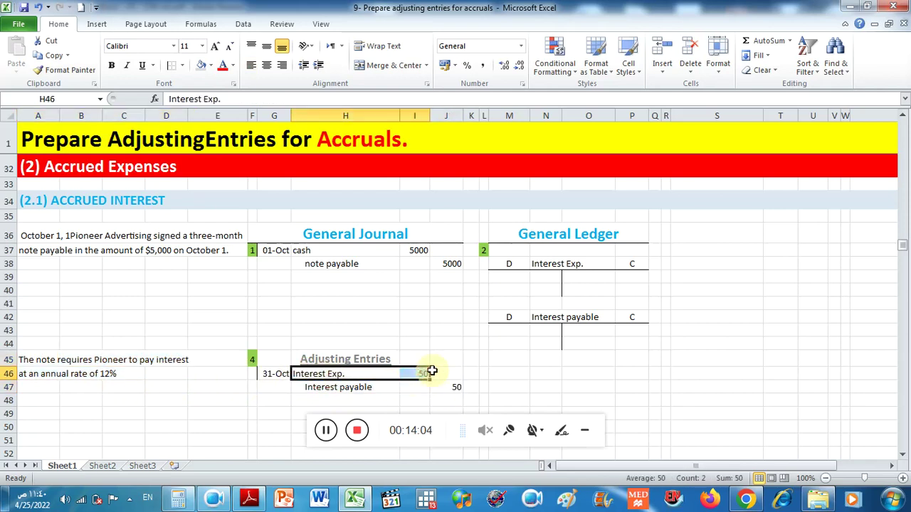
Post the debit to the Interest Exp. T-account: 50 in N39 and the date linked from G46 in M39
left_click(550, 276)
type("50")
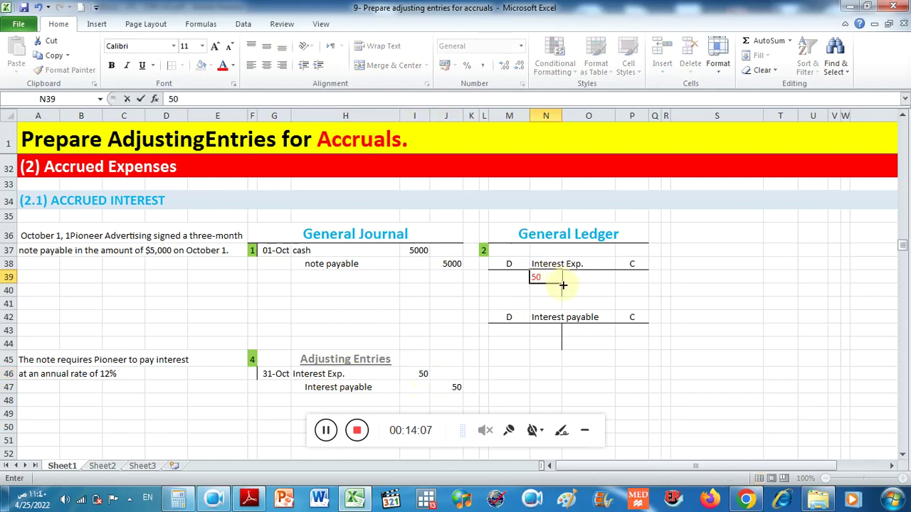
left_click(516, 278)
type("=")
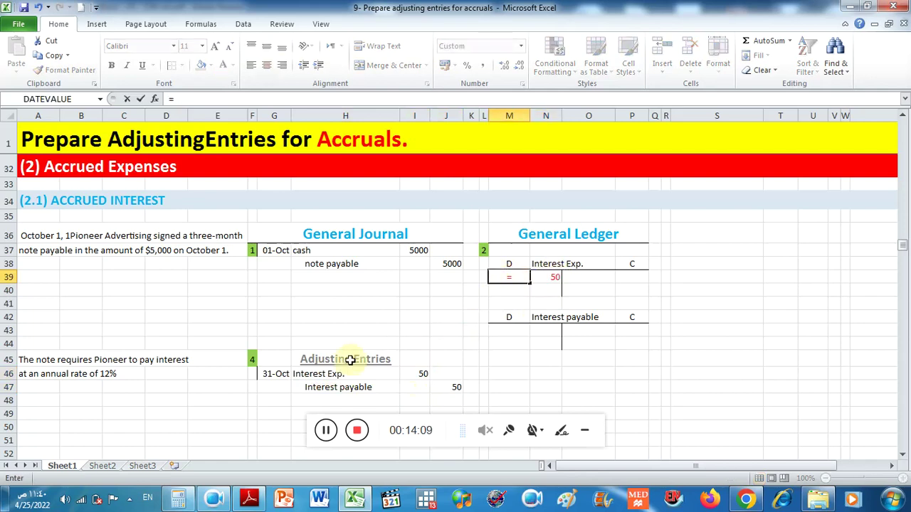
left_click(286, 373)
key("Return")
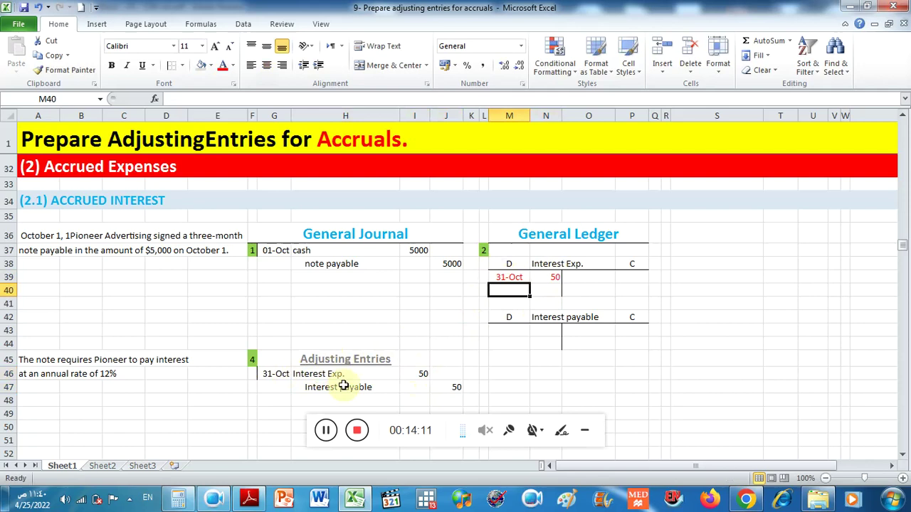
left_click_drag(538, 277, 523, 277)
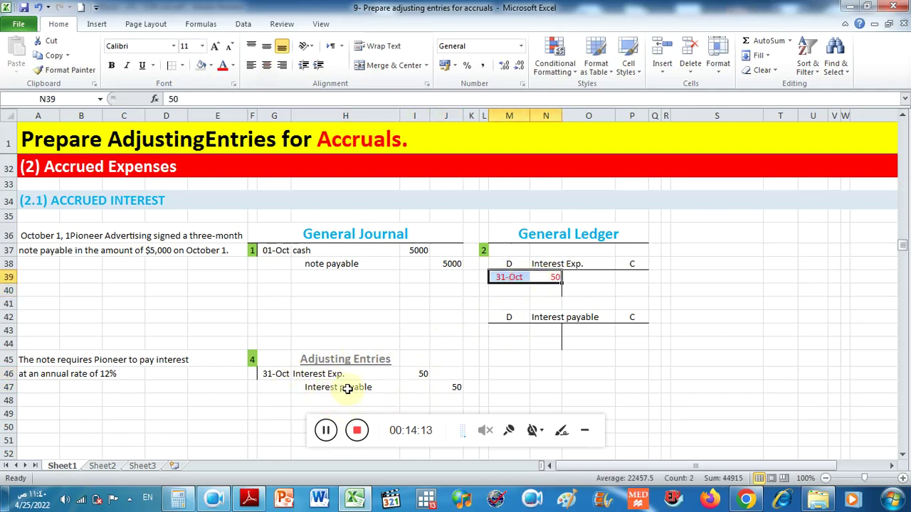
Post the credit to the Interest payable T-account, linking P43 to the amount in J47 and O43 to the date in G46
left_click(627, 328)
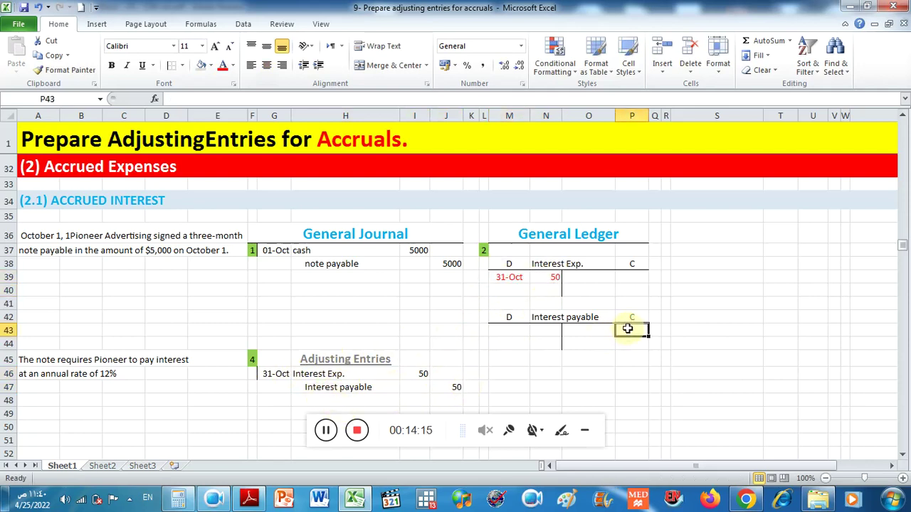
type("=")
left_click(453, 387)
key("Return")
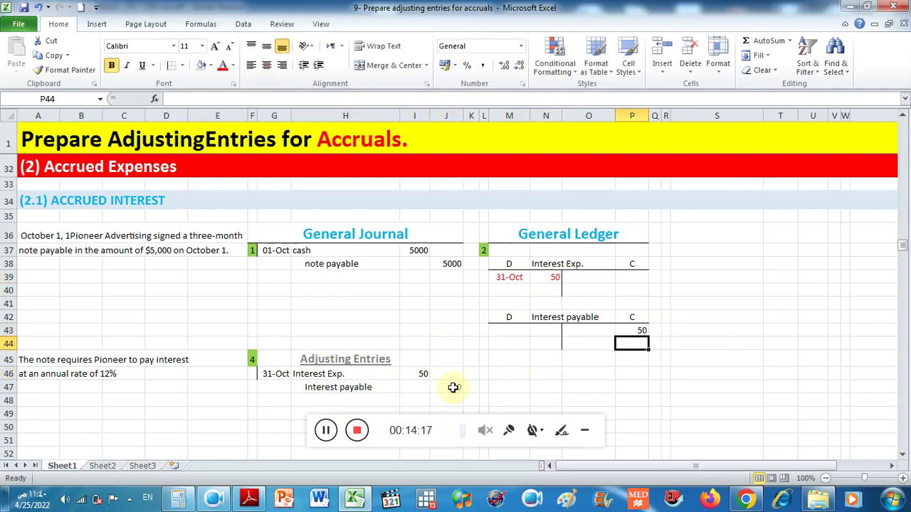
left_click(585, 326)
type("=")
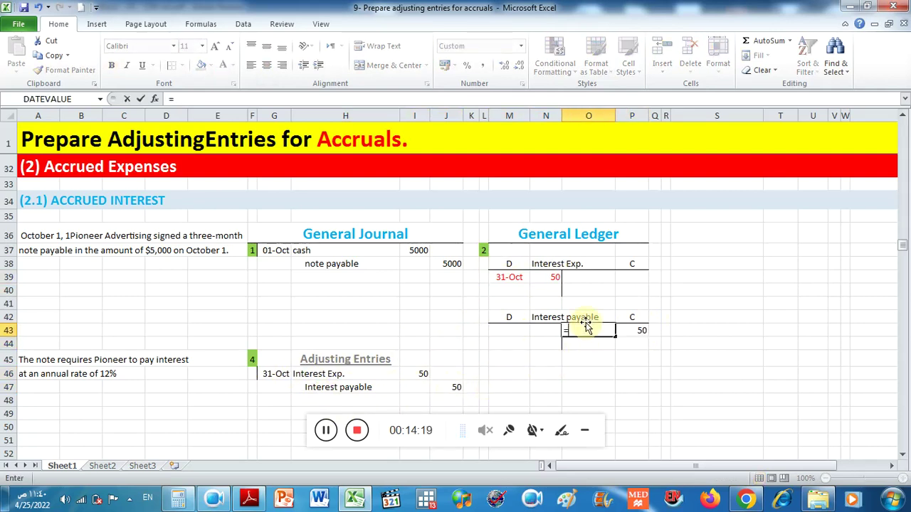
left_click(272, 376)
key("Return")
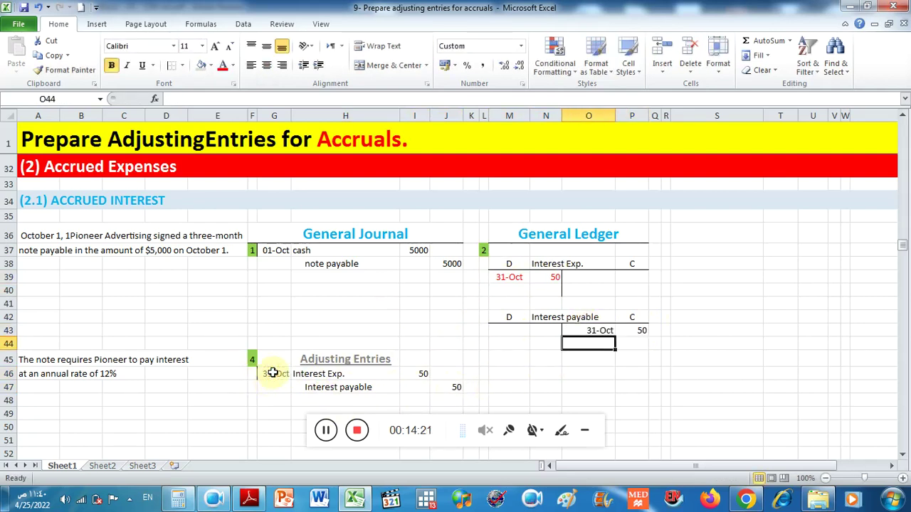
Colour the posted date and amount in O43:P43 red
left_click_drag(640, 327, 601, 329)
left_click(225, 64)
left_click(632, 357)
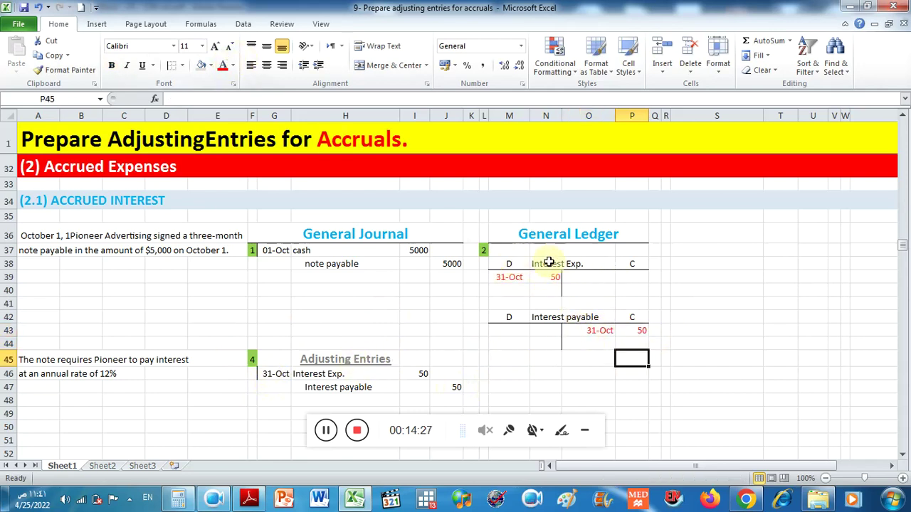
Add a bottom border across M39:P39 and enter the Interest Exp. balance as 50 in N40 with the label DB in M40
left_click_drag(652, 276, 512, 277)
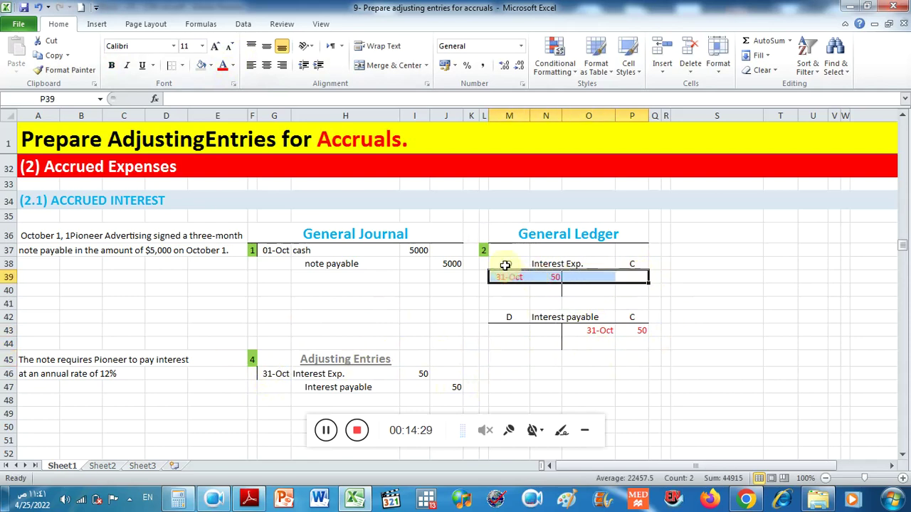
left_click(183, 64)
left_click(213, 95)
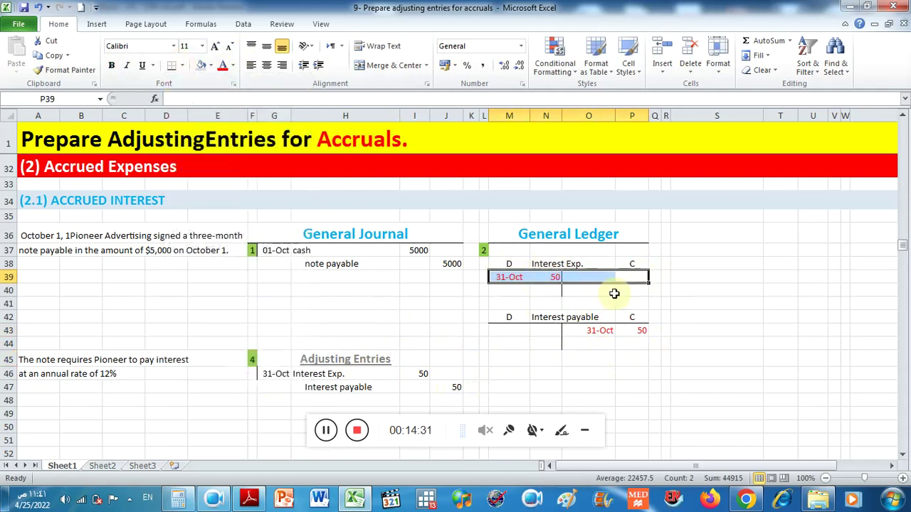
left_click(549, 288)
type("50")
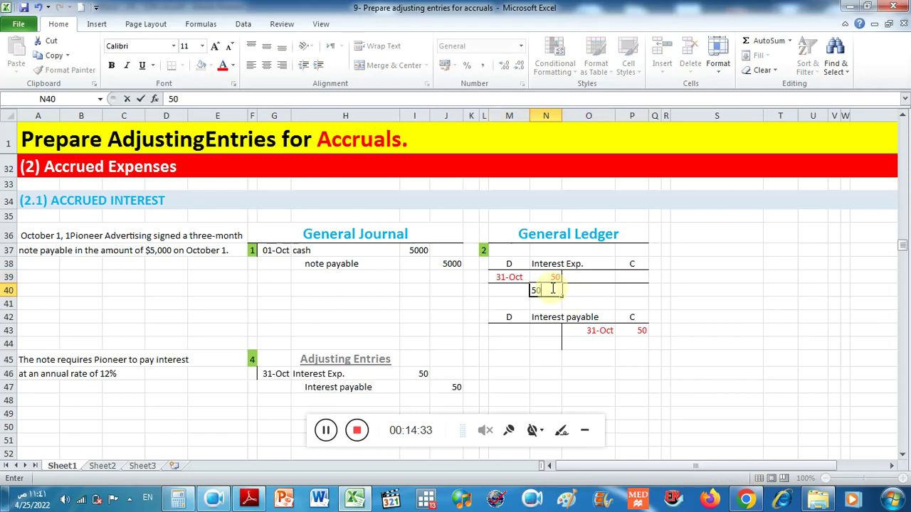
left_click(505, 289)
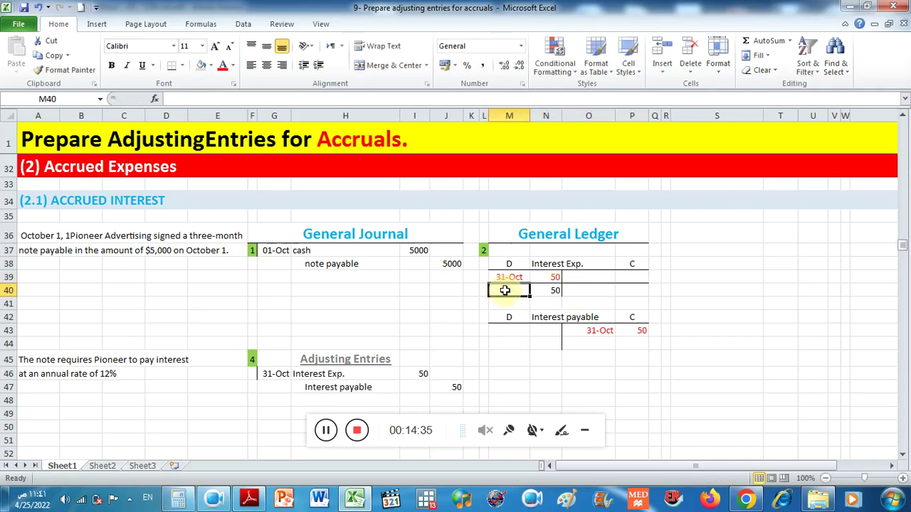
type("DB")
Format the Interest Exp. balance in M40:N40 with red text and a yellow fill
left_click_drag(543, 295, 512, 289)
left_click(222, 65)
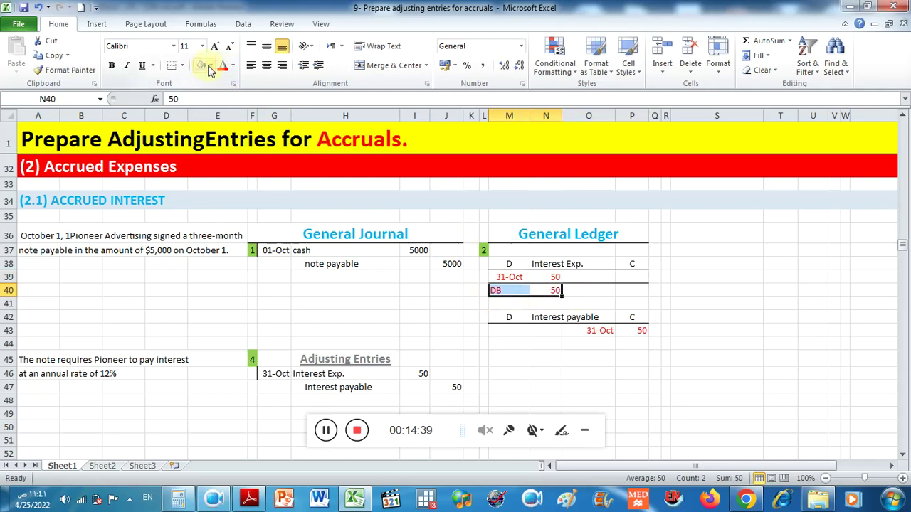
left_click(210, 66)
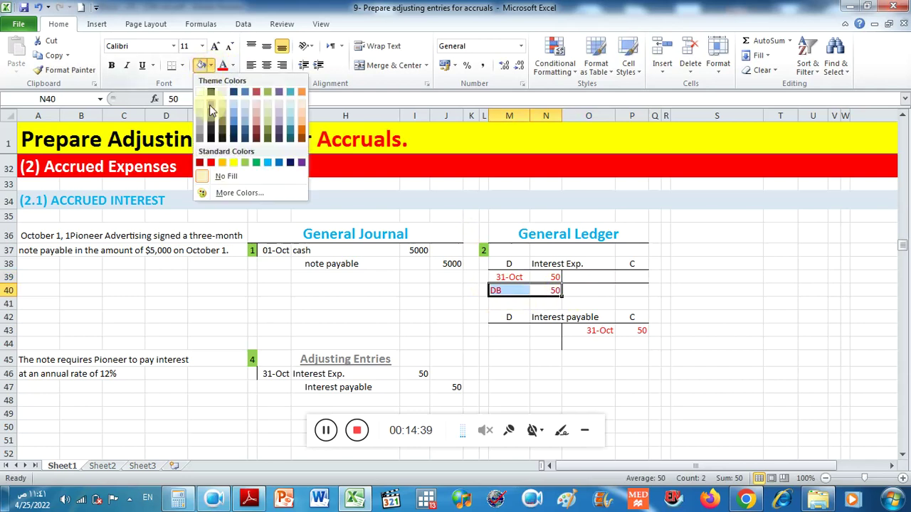
left_click(235, 163)
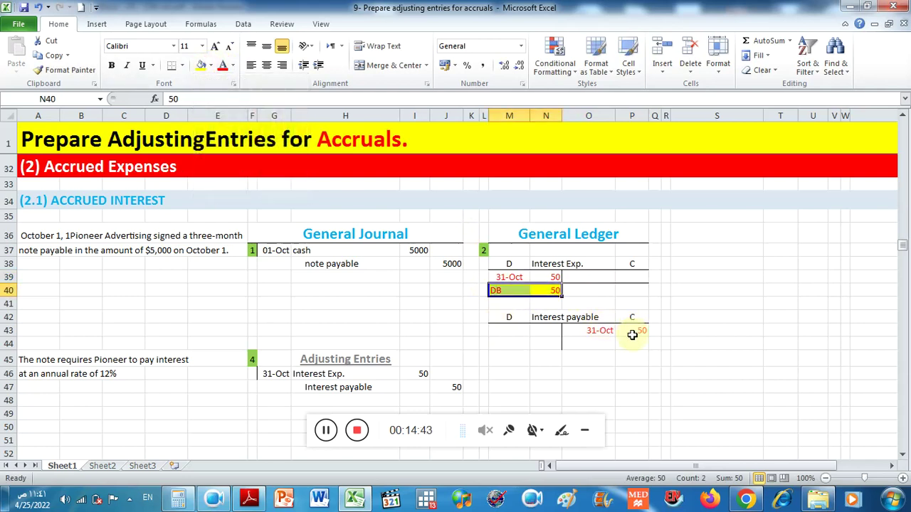
Add a top border across M44:P44 and enter the Interest payable balance as 50 in P44 with the label CB in O44
left_click_drag(632, 344, 509, 344)
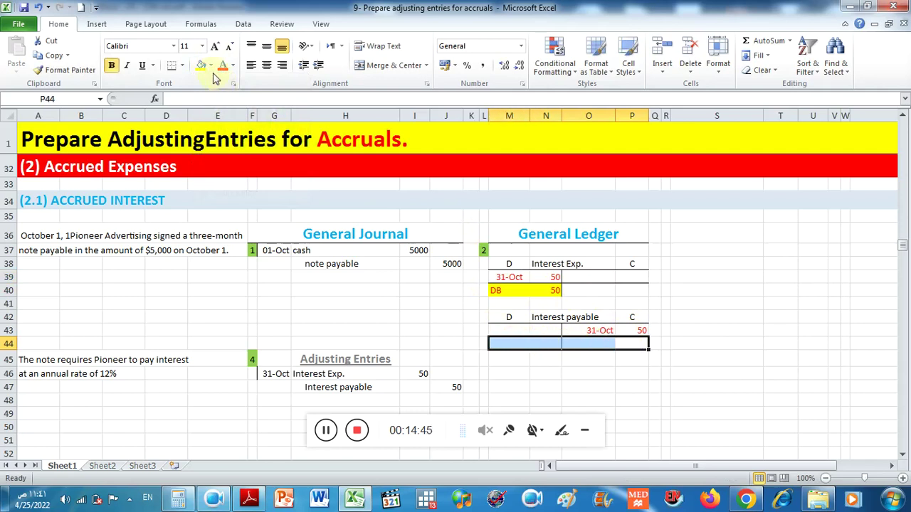
left_click(182, 66)
left_click(203, 107)
left_click(639, 342)
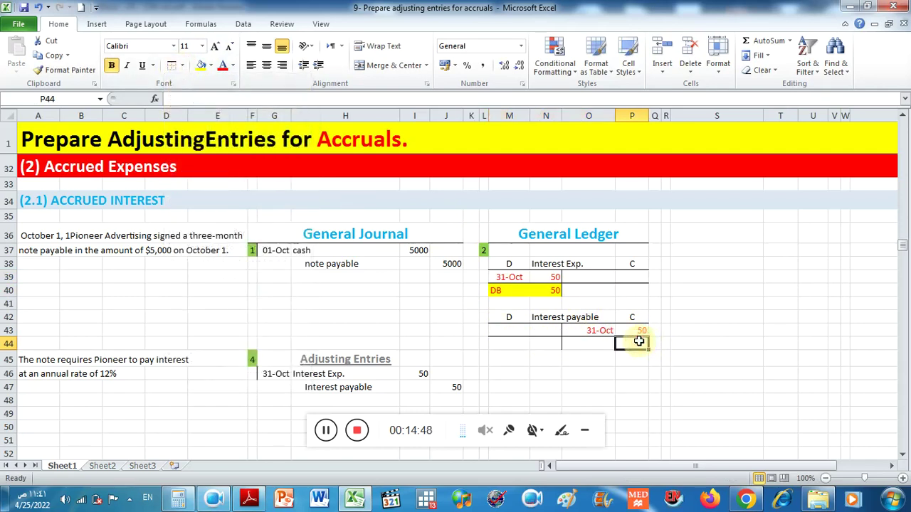
type("50")
left_click(596, 343)
type("CB")
Fill the Interest payable balance cells O44:P44 with yellow
left_click_drag(630, 343, 602, 341)
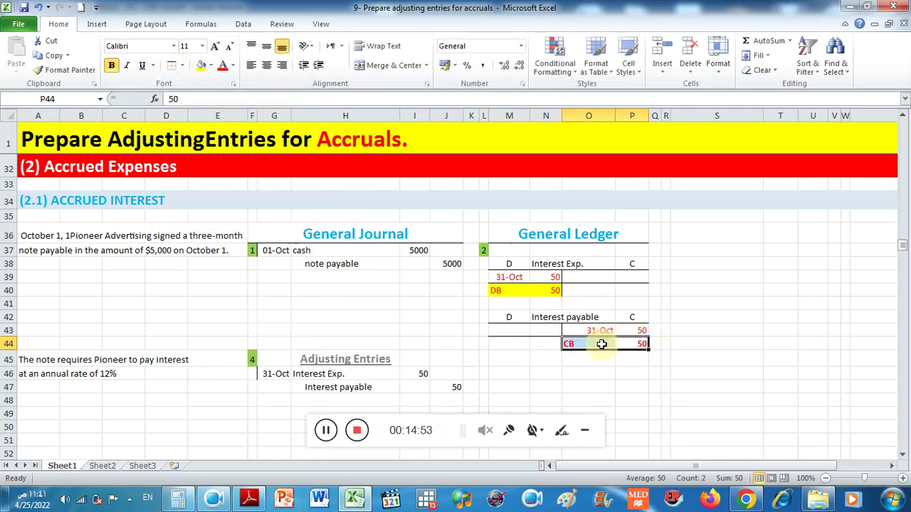
left_click(202, 66)
left_click(506, 410)
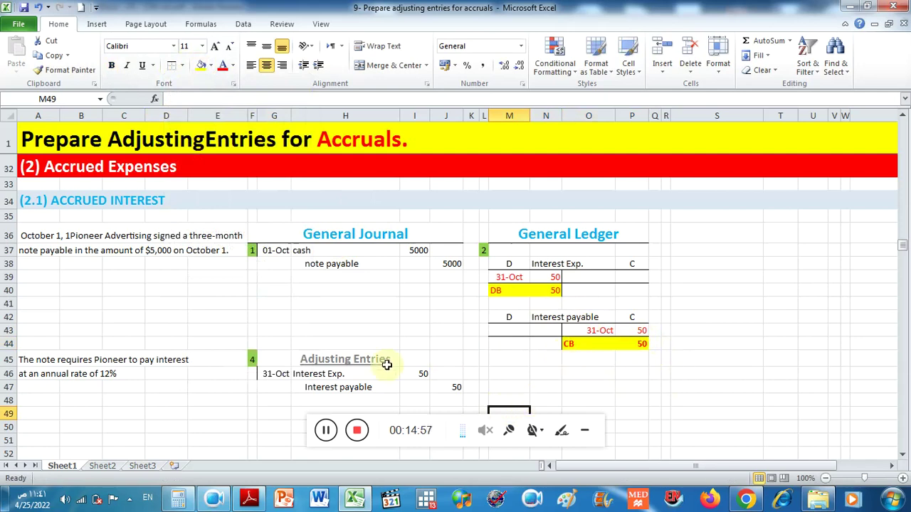
left_click_drag(277, 358, 459, 402)
left_click_drag(509, 267, 630, 291)
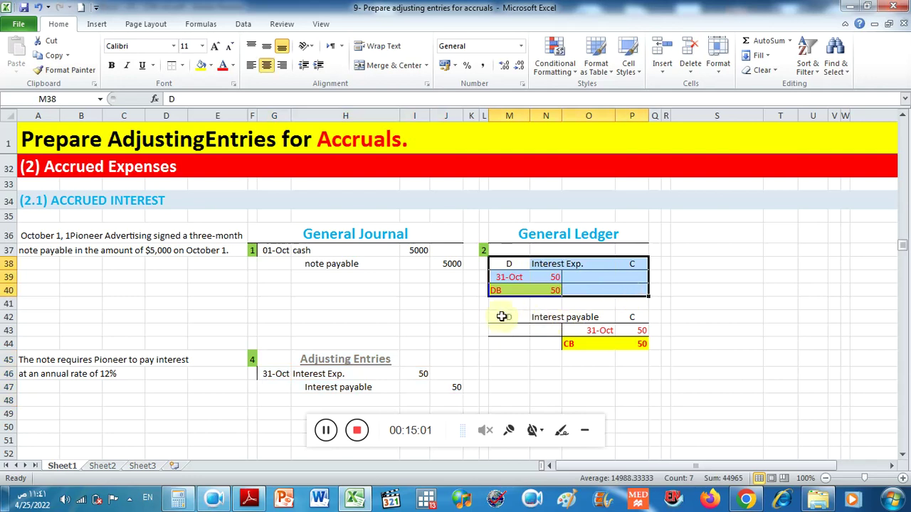
left_click_drag(505, 315, 637, 343)
scroll(633, 372, "up", 1)
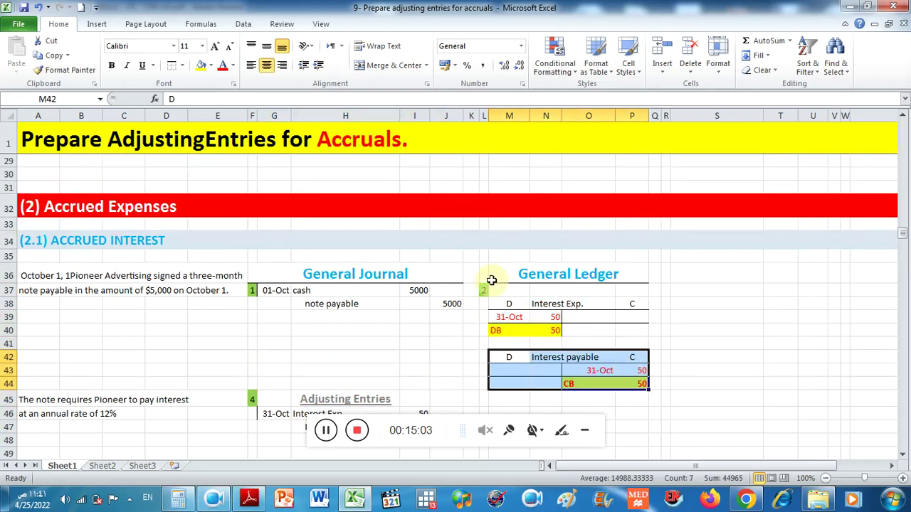
left_click(509, 274)
Copy the Trial Balance block R4:U9 from the Accrued Revenues section and paste it at R36 in the Accrued Interest section
scroll(576, 292, "up", 7)
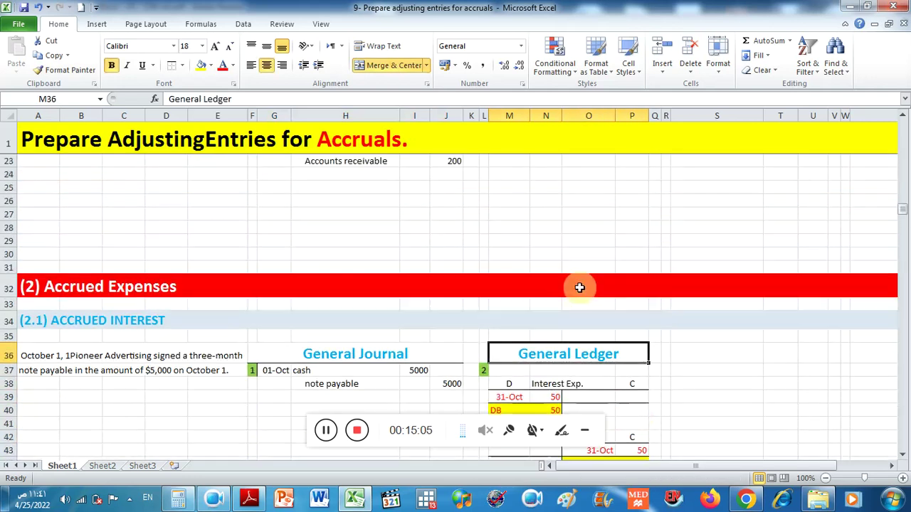
scroll(579, 286, "up", 2)
left_click_drag(664, 206, 792, 273)
right_click(792, 273)
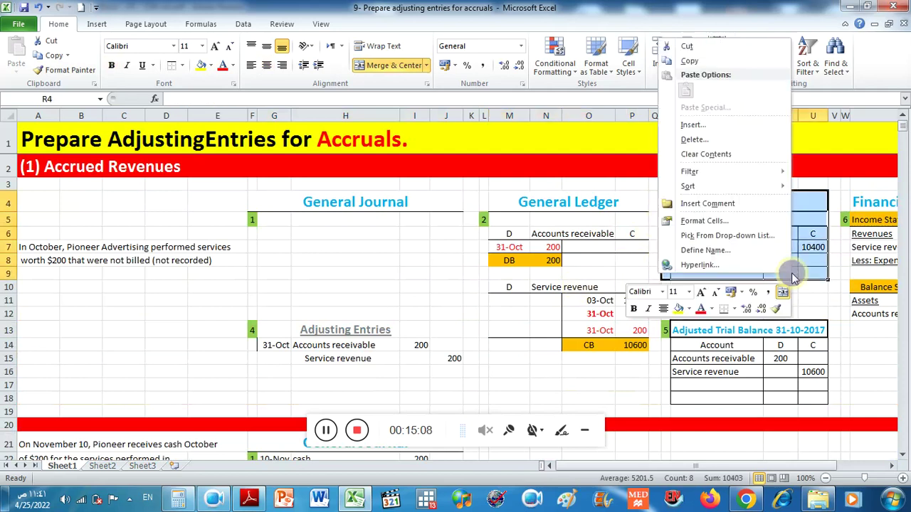
left_click(692, 61)
scroll(653, 315, "down", 9)
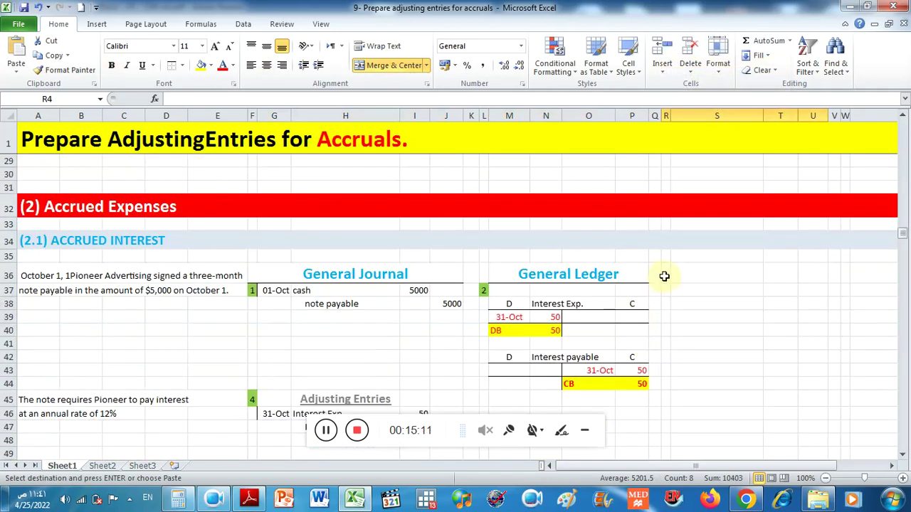
left_click(665, 274)
right_click(665, 274)
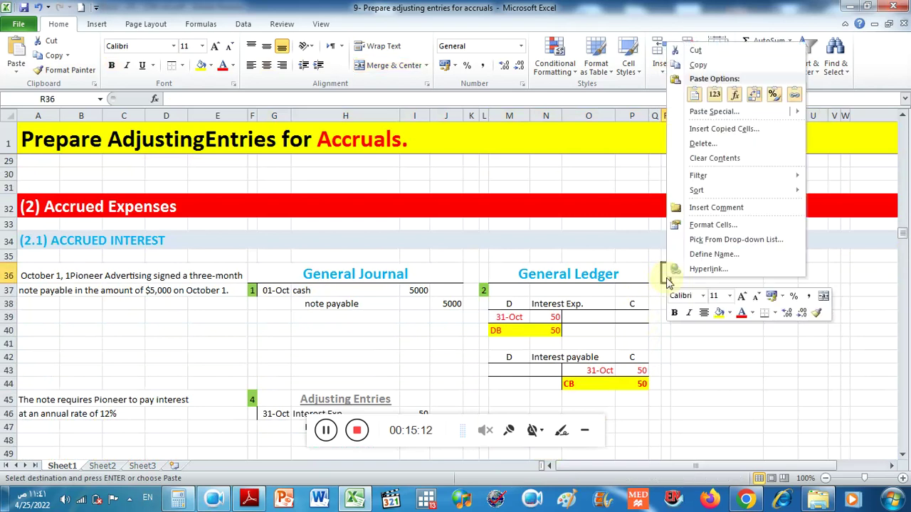
left_click(694, 95)
Clear the copied account row S39:U39 in the Accrued Interest trial balance
scroll(427, 349, "down", 3)
left_click_drag(255, 306, 443, 346)
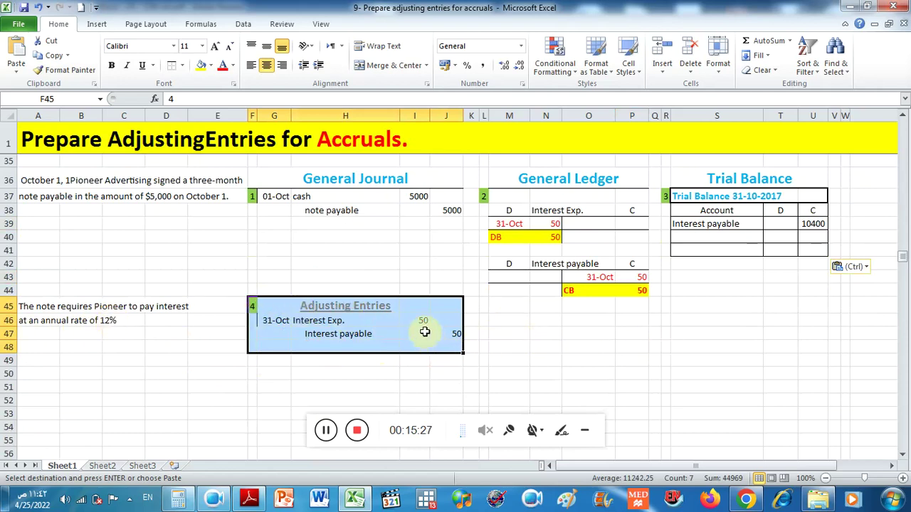
scroll(747, 358, "up", 1)
left_click_drag(719, 280, 805, 278)
key("Delete")
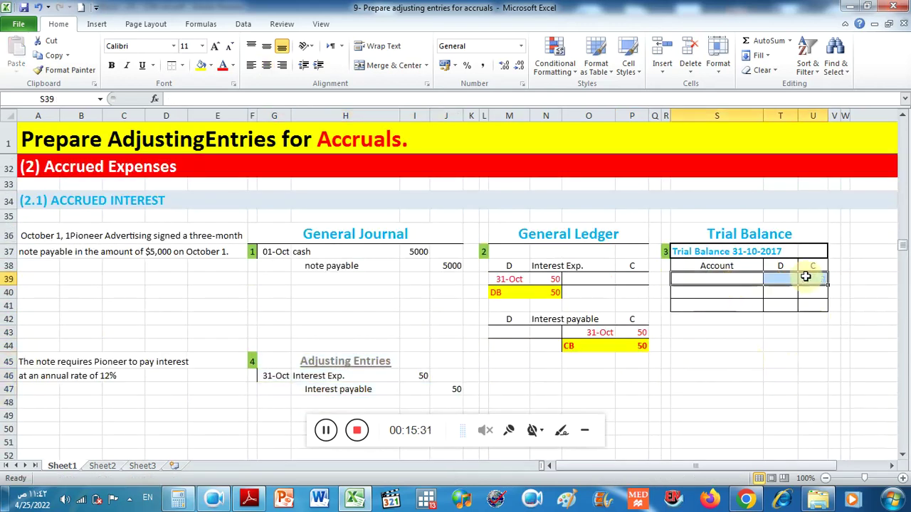
Compare the October 1 journal entry, the adjusting entry and the T-accounts with the blank trial balance rows
left_click(729, 280)
left_click_drag(304, 259, 453, 268)
left_click(708, 277)
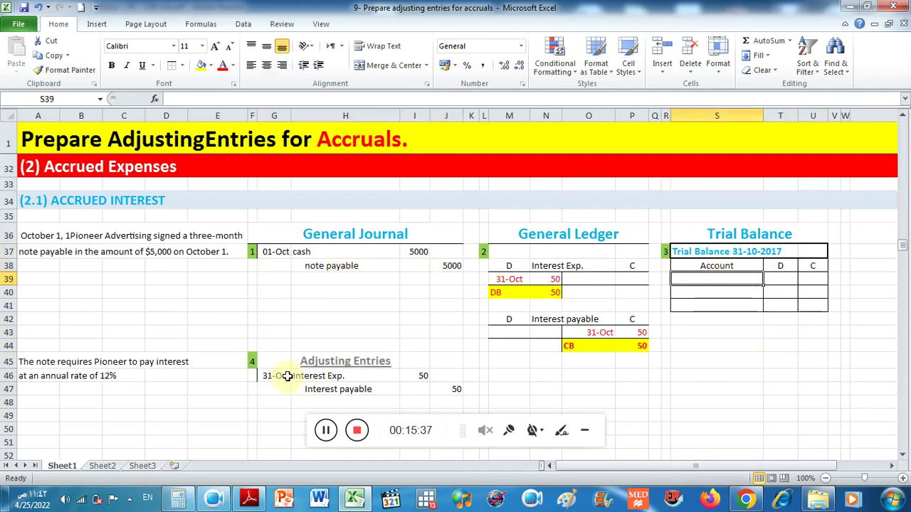
left_click_drag(293, 376, 395, 387)
left_click_drag(712, 279, 808, 287)
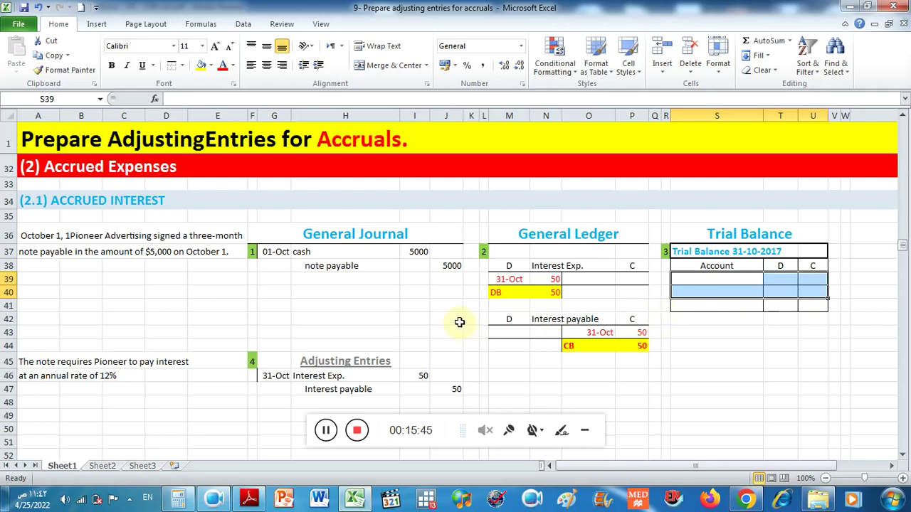
left_click_drag(258, 358, 437, 388)
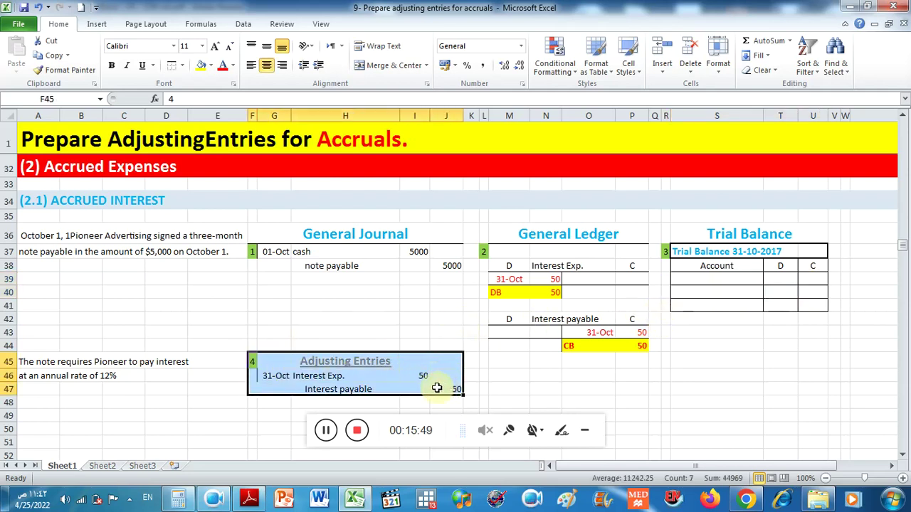
left_click_drag(26, 360, 190, 383)
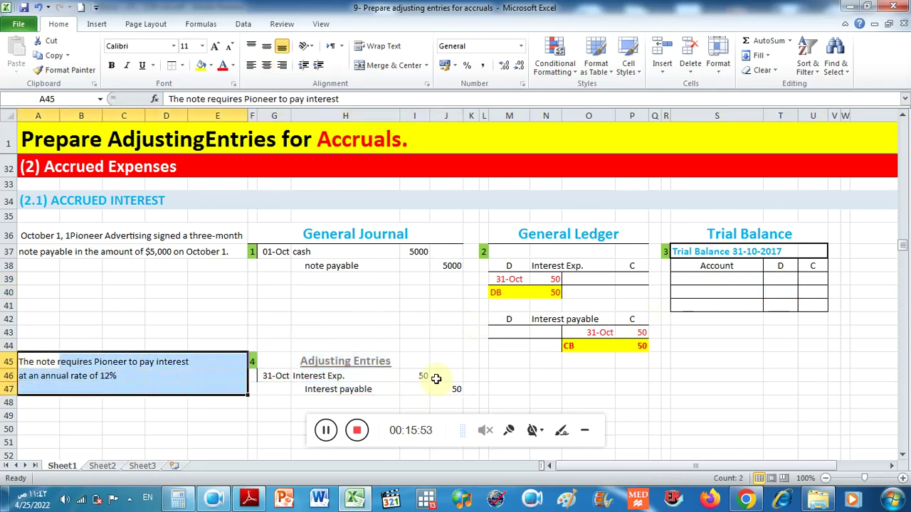
left_click_drag(505, 268, 633, 349)
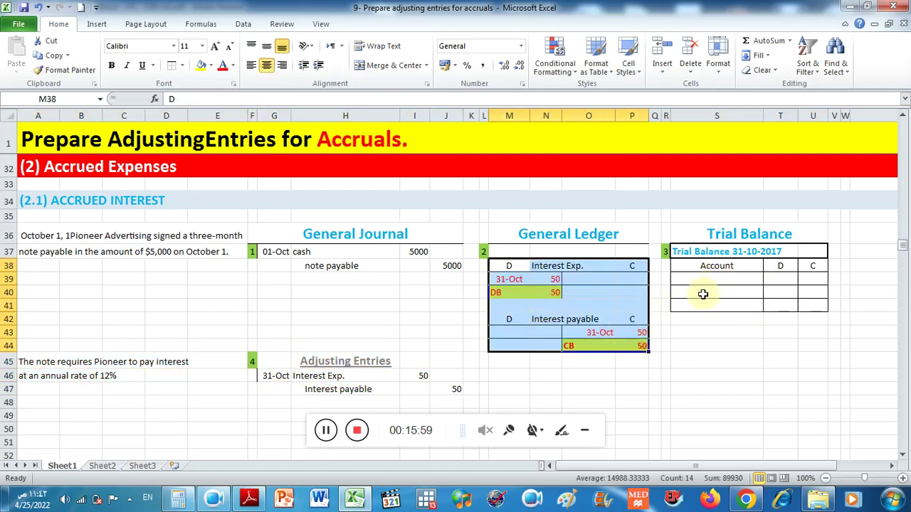
Copy the Adjusted Trial Balance block R13:U18 from the Accrued Revenues section and paste it at R45
scroll(694, 297, "up", 8)
left_click_drag(665, 230, 809, 296)
right_click(810, 296)
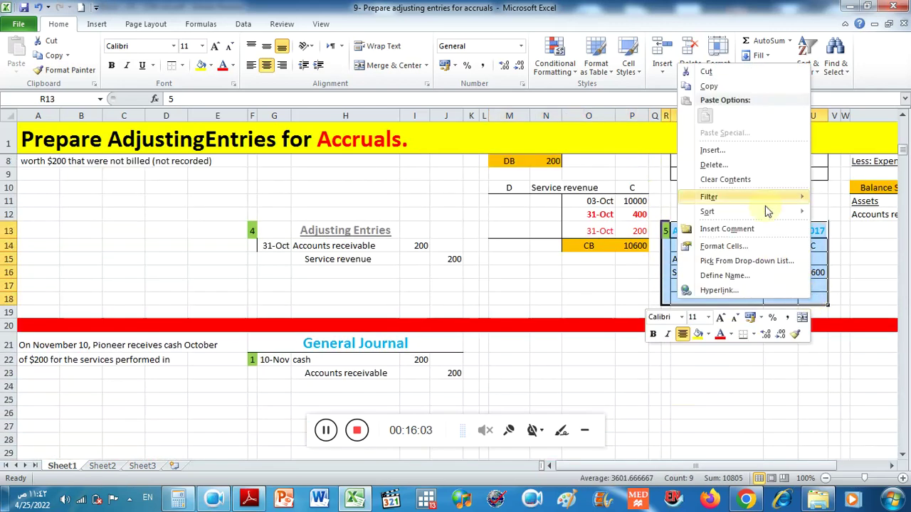
left_click(709, 87)
scroll(712, 402, "down", 8)
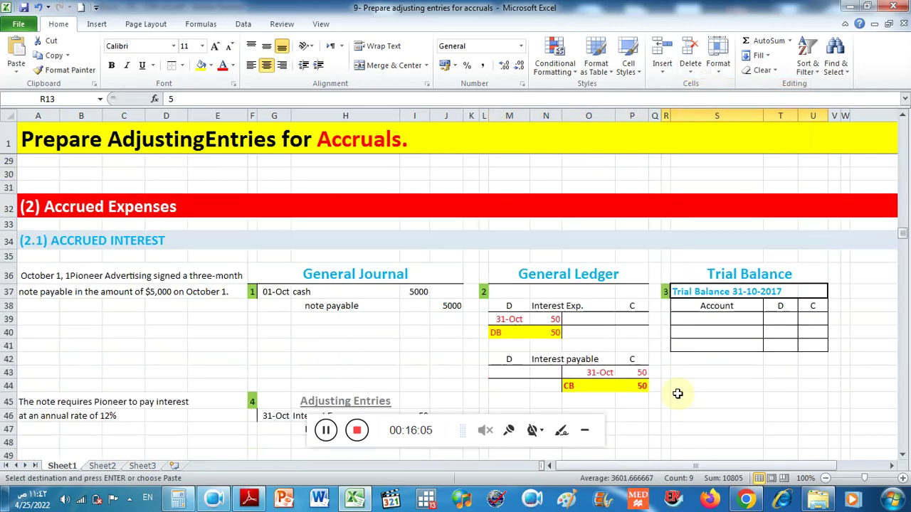
left_click(669, 361)
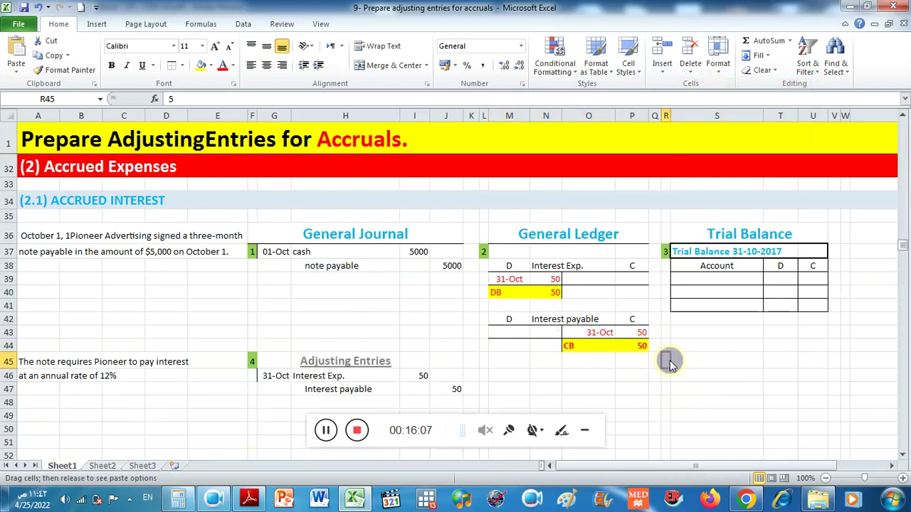
right_click(669, 362)
left_click(695, 177)
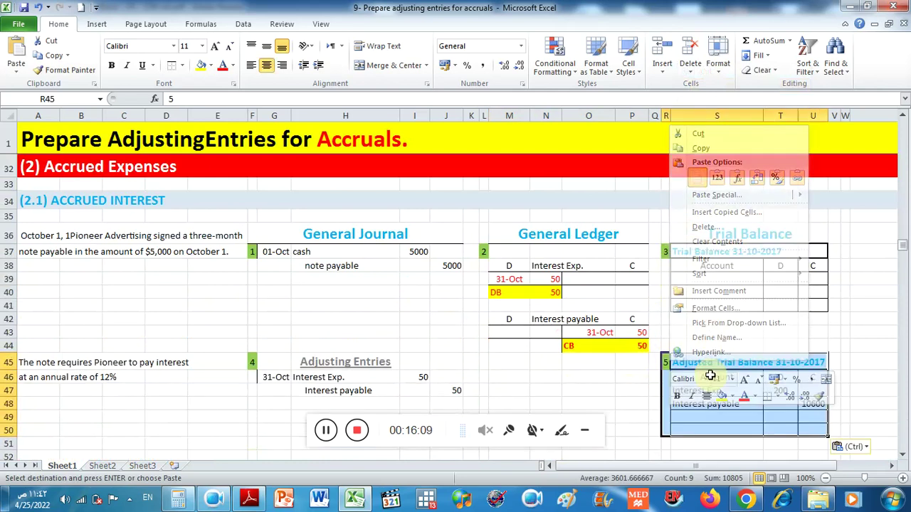
Clear the copied account names in S47:S48 and the amounts in T47:U48 of the adjusted trial balance
scroll(708, 380, "down", 3)
left_click_drag(697, 246, 703, 255)
key("Delete")
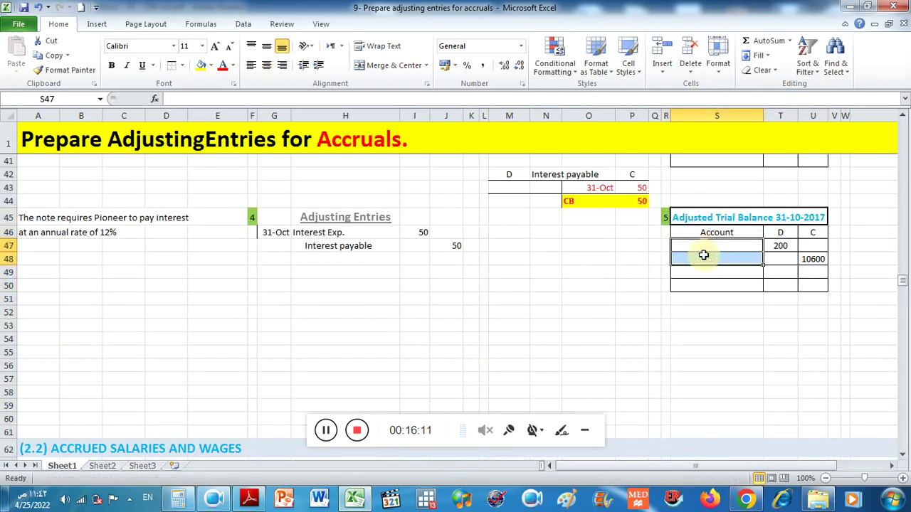
left_click_drag(780, 246, 815, 260)
key("Delete")
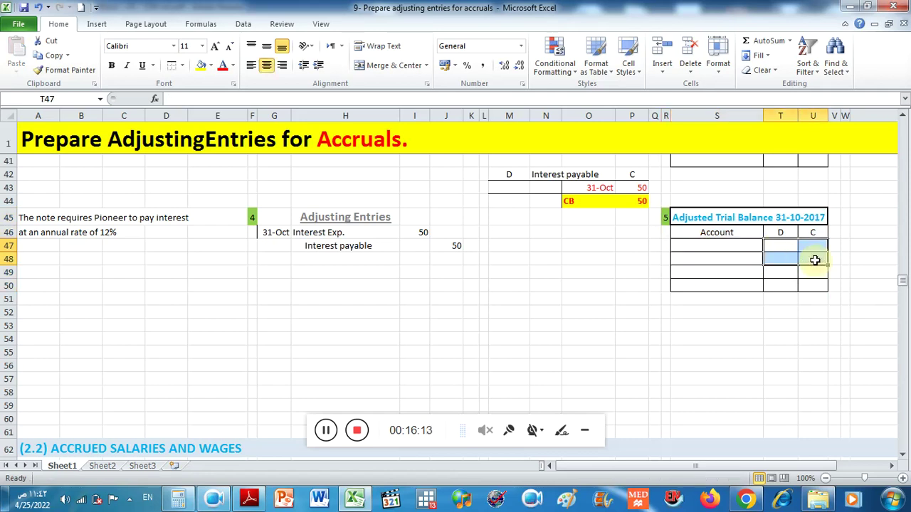
Link S47 to the Interest Exp. T-account title and S48 to the Interest payable T-account title
scroll(782, 274, "up", 3)
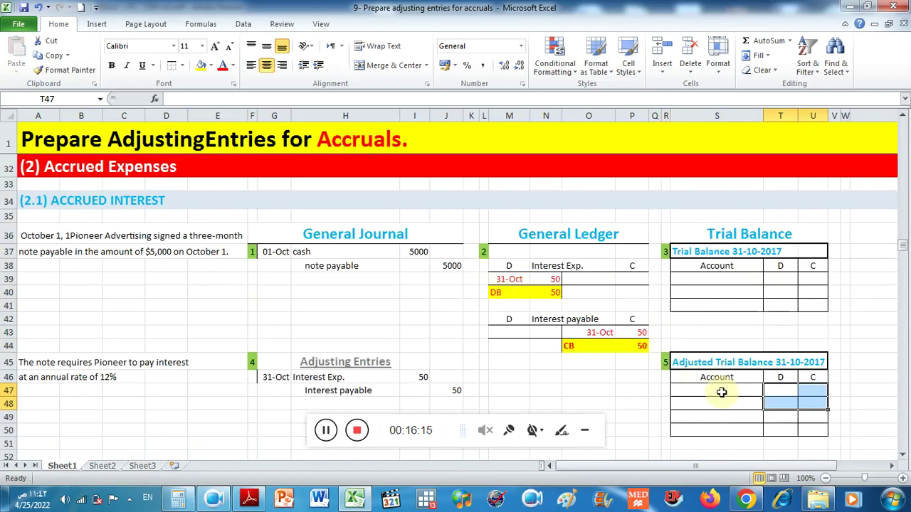
left_click(715, 390)
type("=")
left_click(545, 267)
key("Return")
type("=")
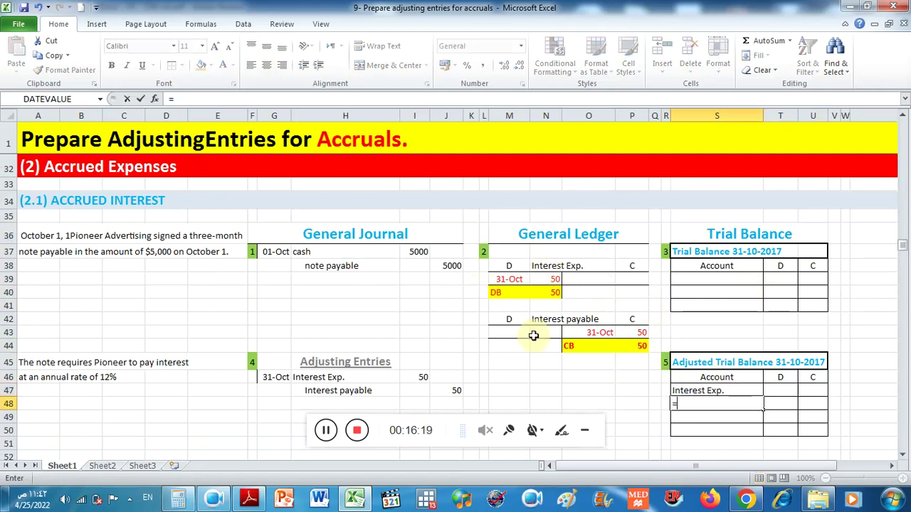
left_click(544, 319)
key("Return")
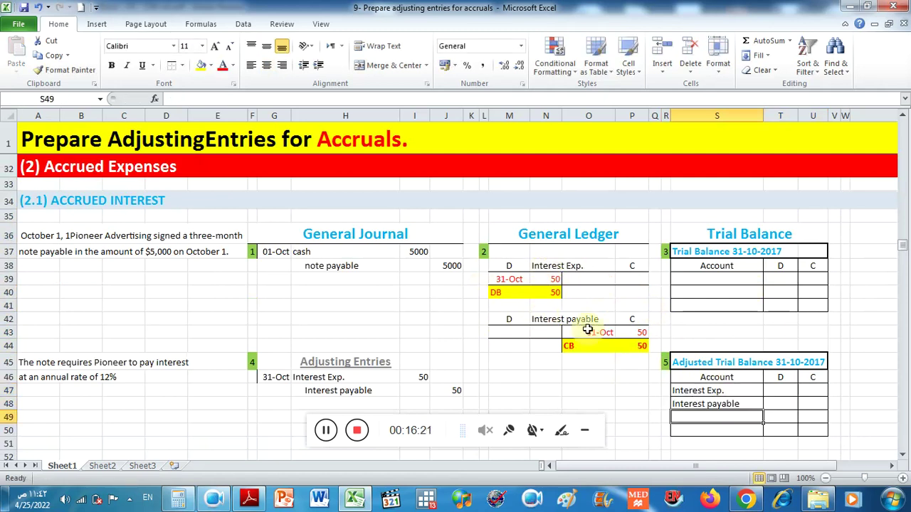
Link the Interest Exp. debit in T47 to the balance in N40 and the Interest payable credit in U48 to P44
left_click(782, 391)
type("=")
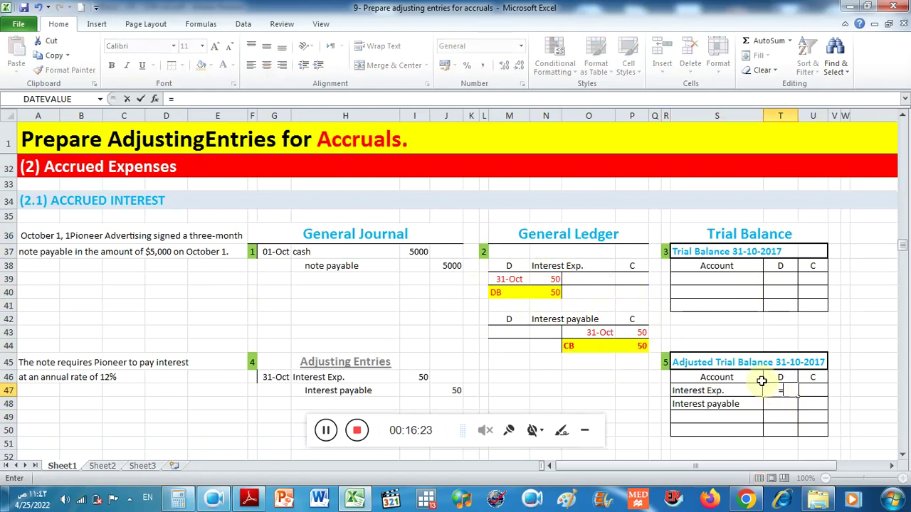
left_click(550, 295)
key("Return")
left_click(808, 406)
type("=")
left_click(636, 345)
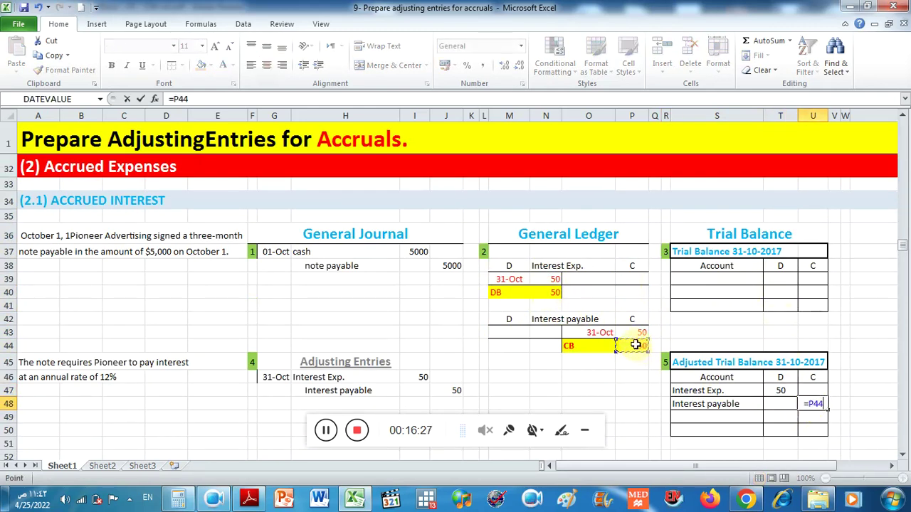
key("Return")
Copy the Financial Statements block starting at W4 in the Accrued Revenues section and paste it at W37
left_click_drag(690, 248, 812, 303)
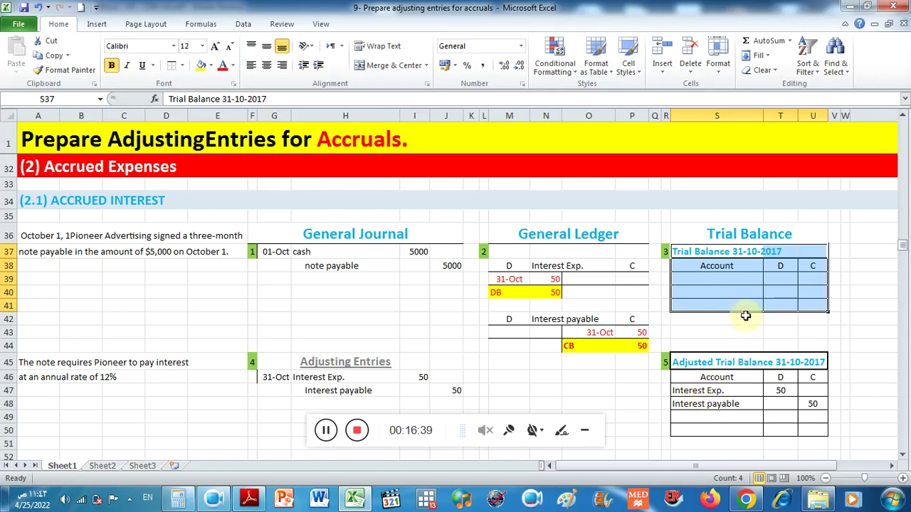
scroll(740, 317, "up", 10)
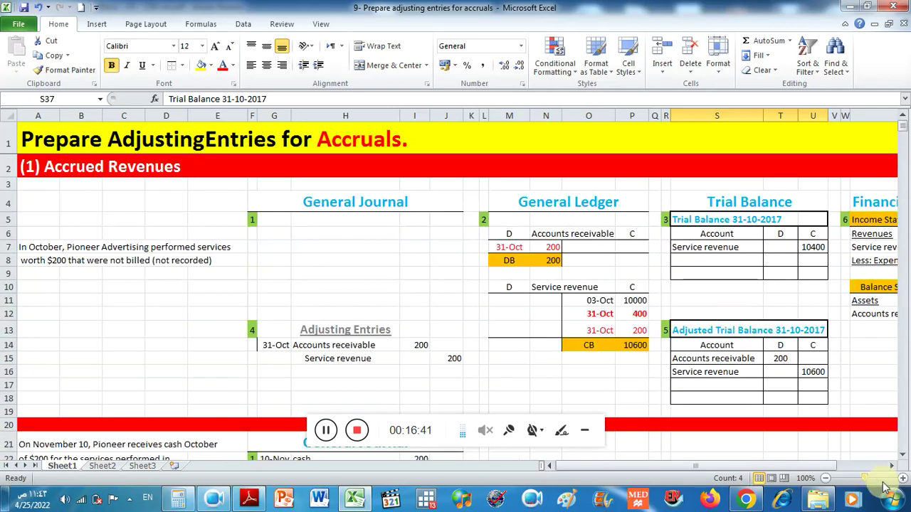
left_click(891, 465)
left_click_drag(677, 193, 818, 358)
right_click(819, 358)
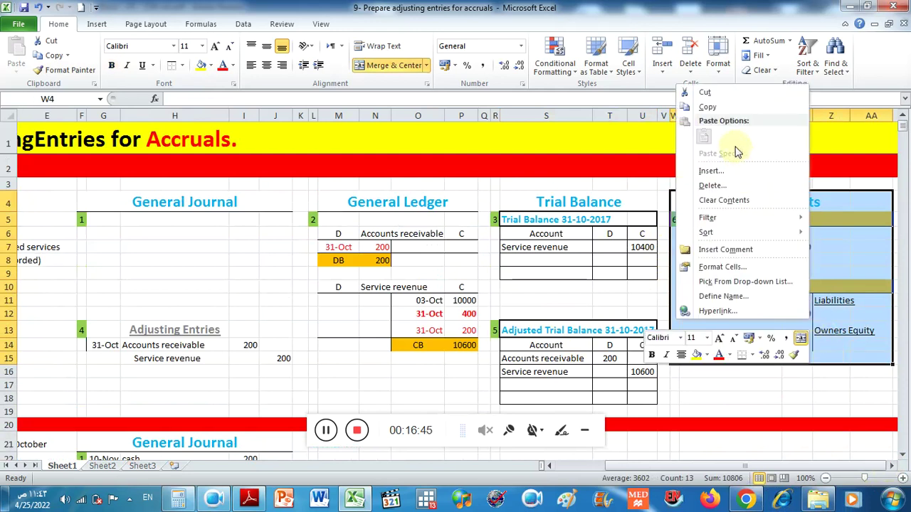
left_click(714, 109)
scroll(683, 257, "down", 9)
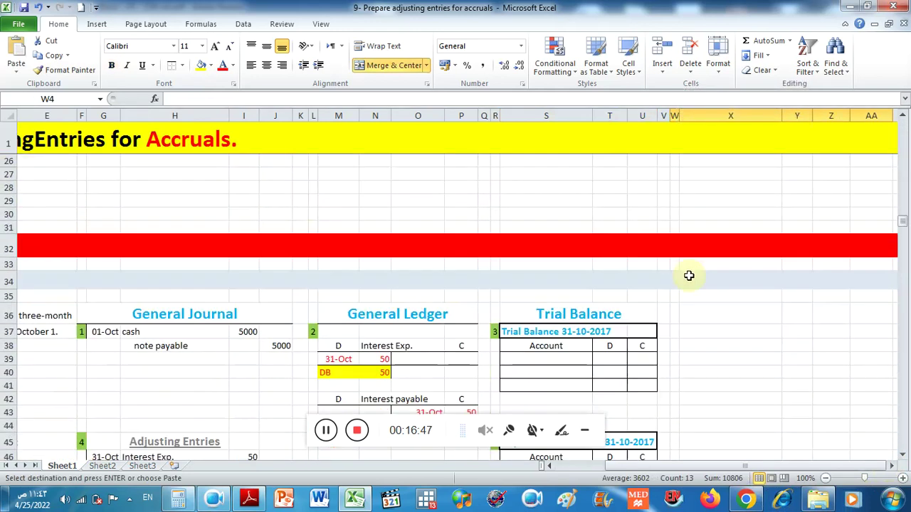
right_click(675, 286)
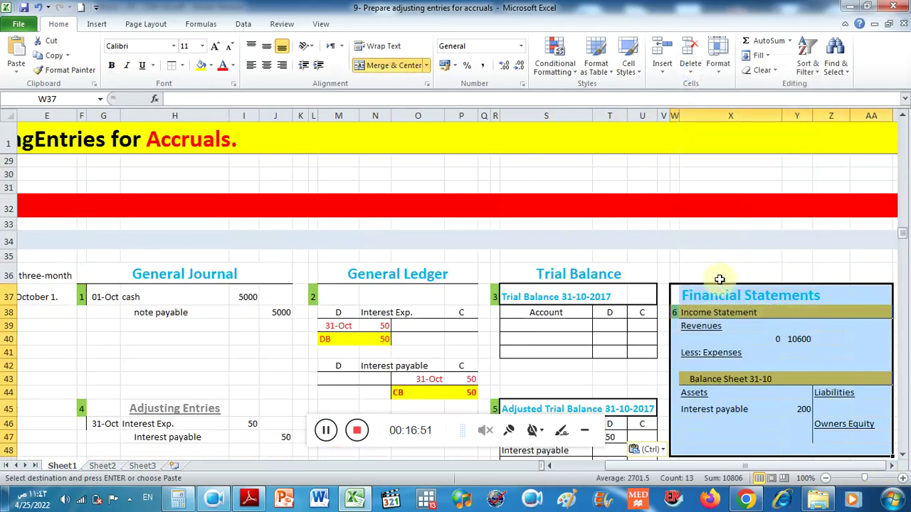
Move the pasted Financial Statements block up one row to start at W36, accepting the unmerging of merged cells
left_click_drag(723, 284, 723, 276)
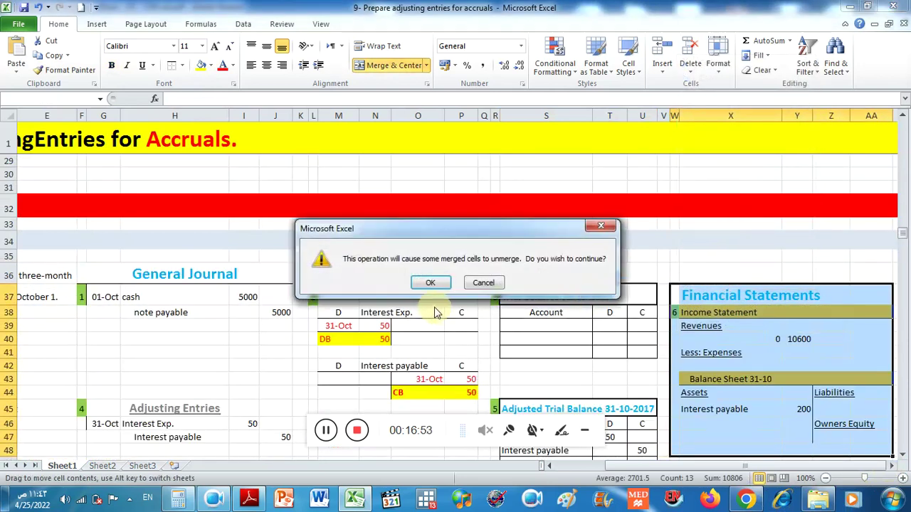
left_click(430, 283)
scroll(784, 291, "down", 1)
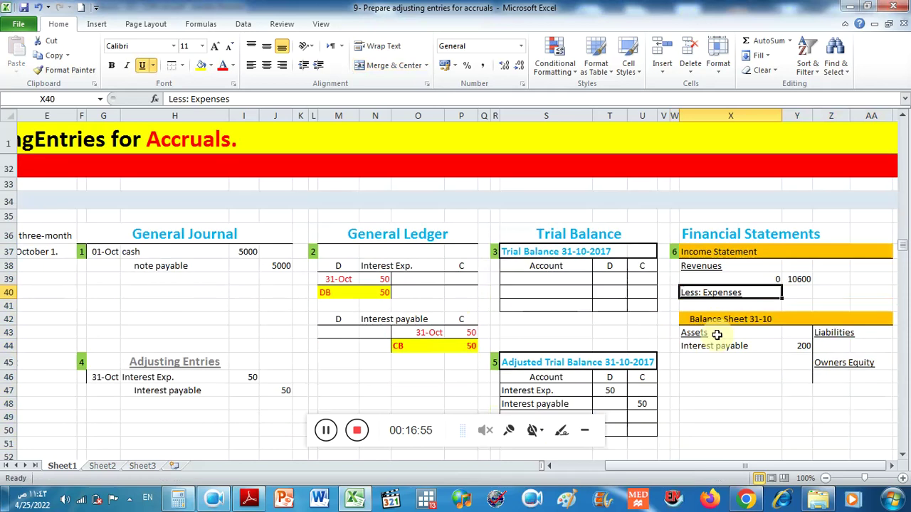
Clear the leftover revenue amounts in X39:Y39 and the Interest payable entry in X44:Y44 of the copied statements
left_click_drag(777, 279, 801, 279)
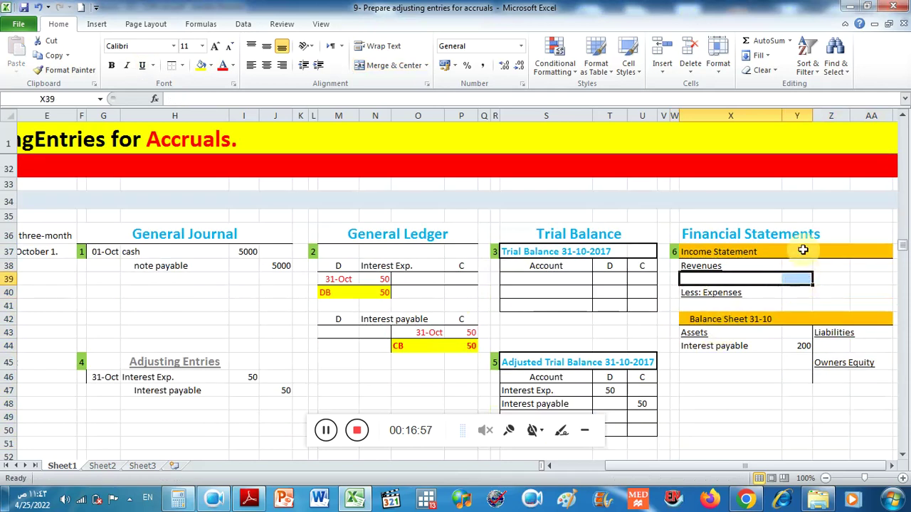
left_click_drag(714, 347, 795, 347)
key("Delete")
Under Less: Expenses, link X41 to the Interest Exp. account in S47 and enter 50 in Y41
scroll(573, 327, "down", 1)
left_click_drag(559, 339, 612, 339)
left_click(699, 251)
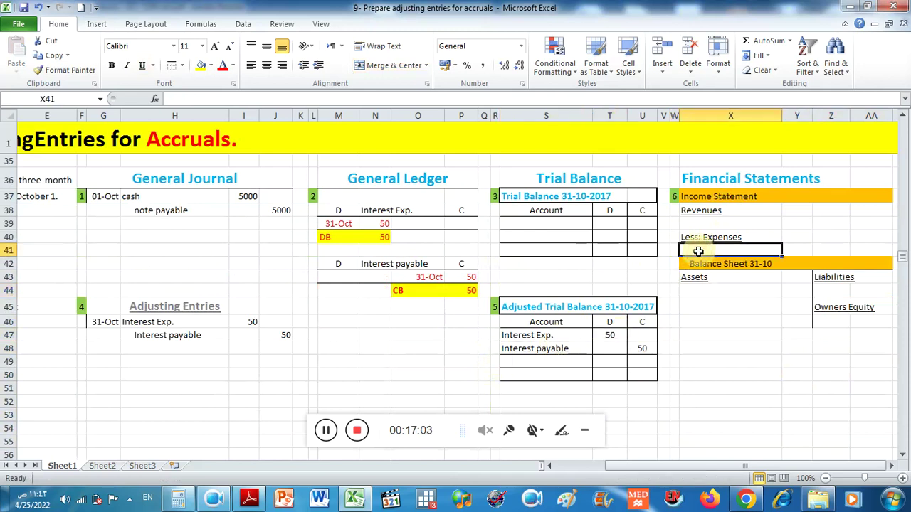
type("=")
left_click(575, 337)
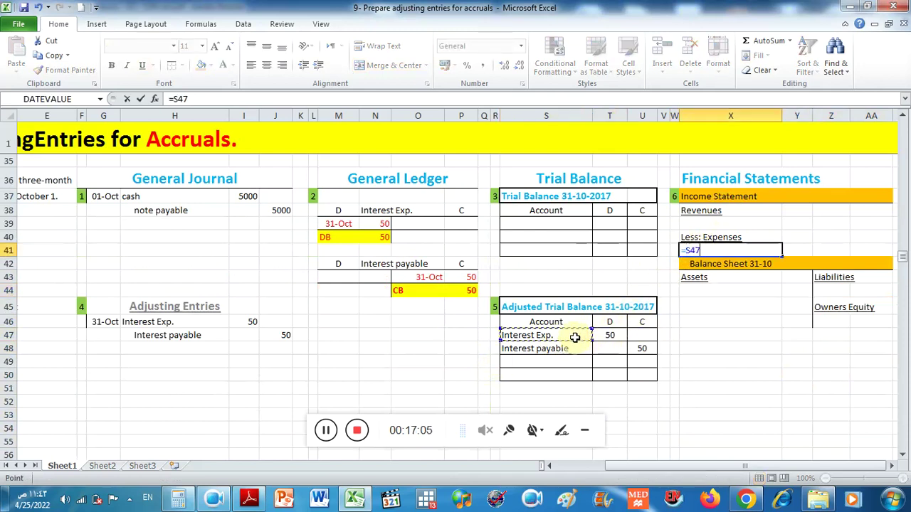
key("Return")
left_click(792, 249)
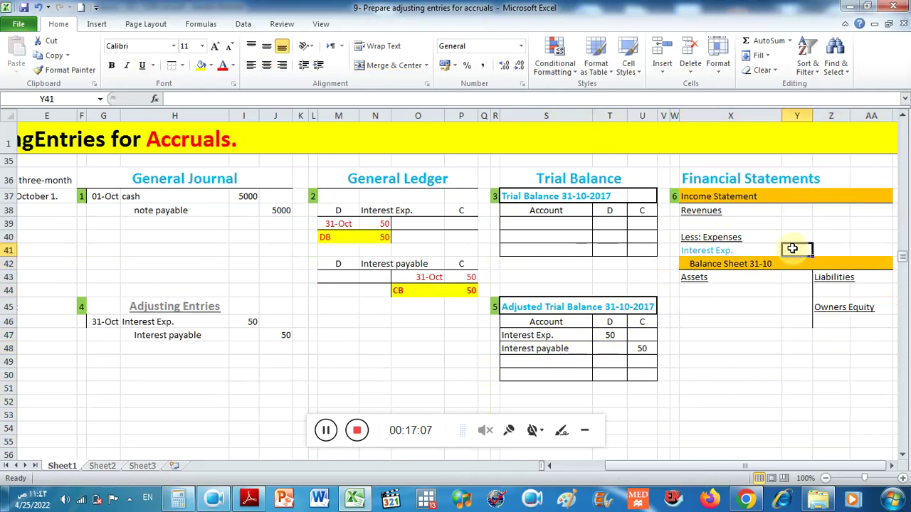
type("50")
left_click(716, 363)
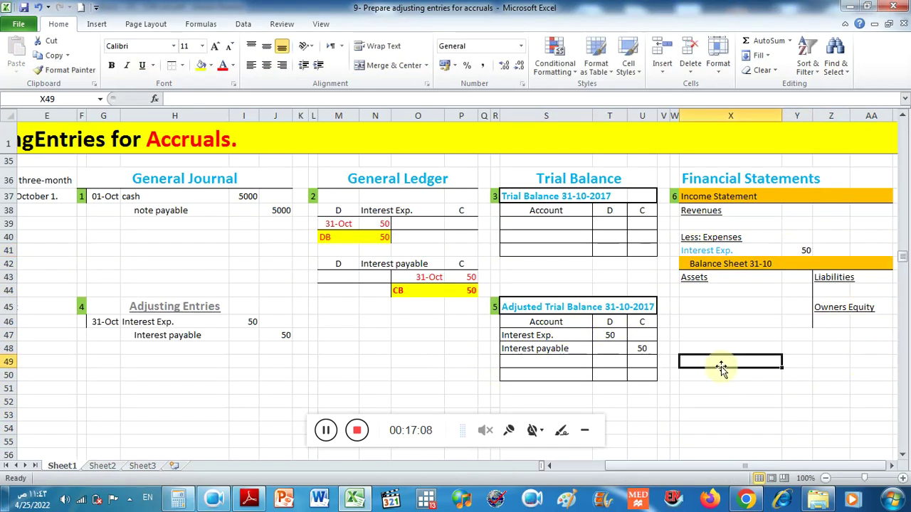
Under Liabilities, link Z44 to the Interest payable account in S48 and enter 50 in AB44
mouse_move(541, 348)
left_mouse_down()
mouse_move(625, 346)
mouse_move(548, 348)
left_mouse_up()
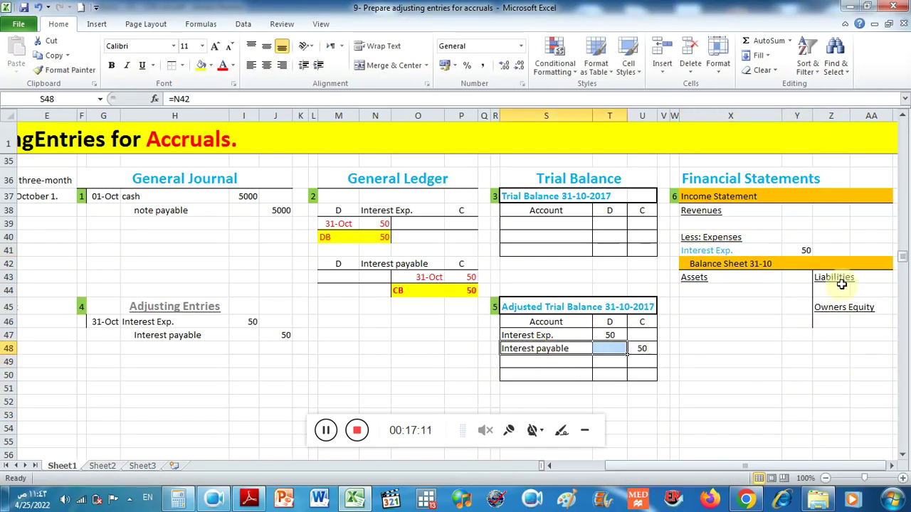
left_click(831, 290)
type("=")
left_click(534, 348)
key("Return")
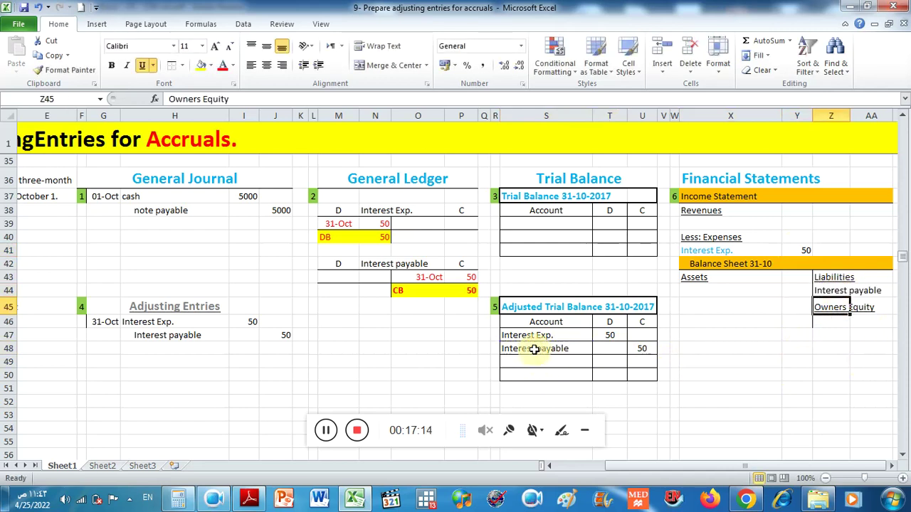
left_click(891, 465)
left_click(845, 288)
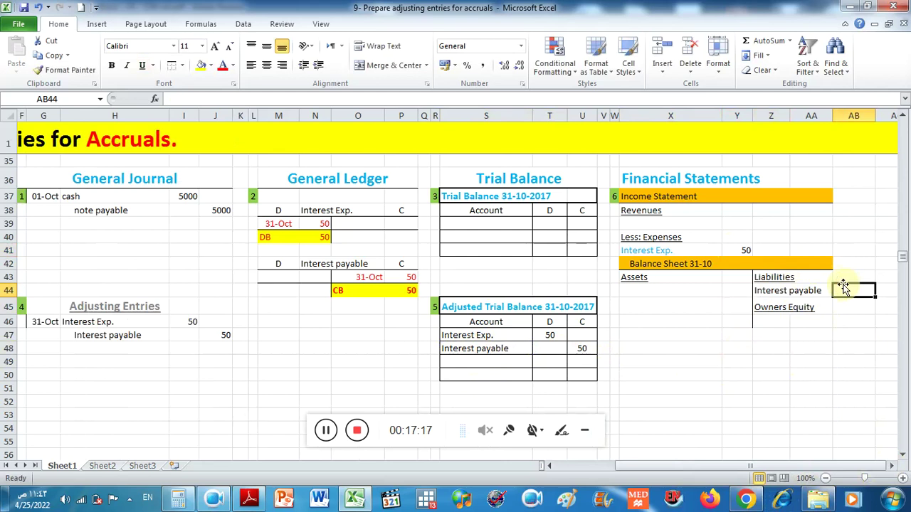
type("5")
left_click(791, 361)
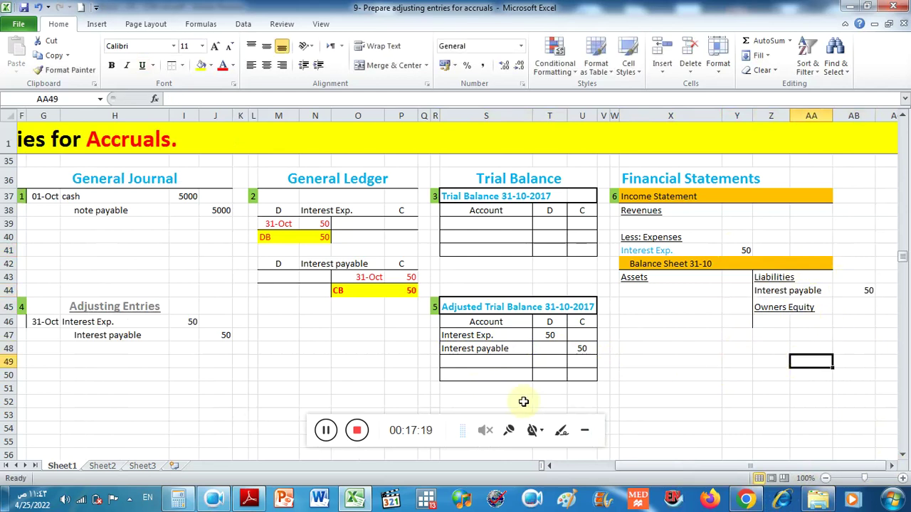
Color the Interest Exp. line in X41:Y41 and the Interest payable line in Z44:AB44 red
left_click(662, 252)
left_click(223, 65)
left_click(744, 249)
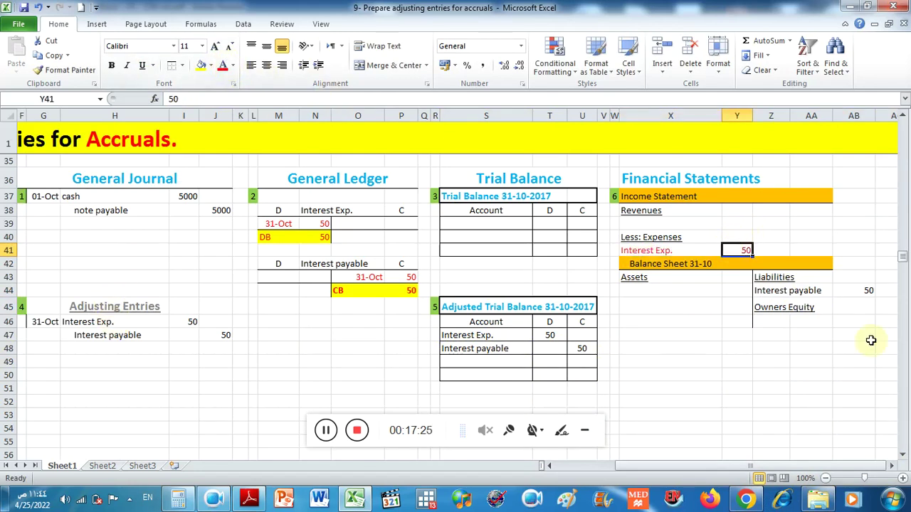
left_click_drag(865, 291, 812, 292)
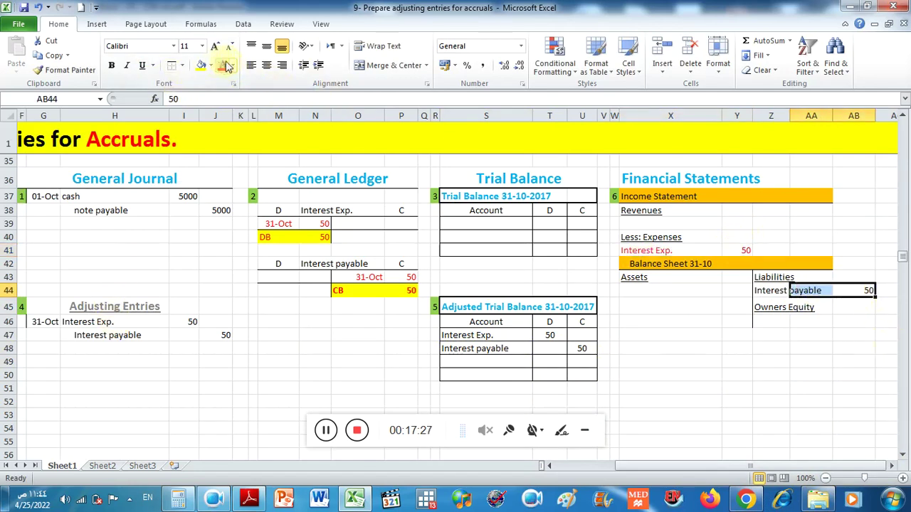
left_click(772, 289)
left_click(222, 65)
Color the interest rows S47:U48 of the adjusted trial balance and the adjusting entry in H46:J47 red
left_click_drag(636, 237, 761, 254)
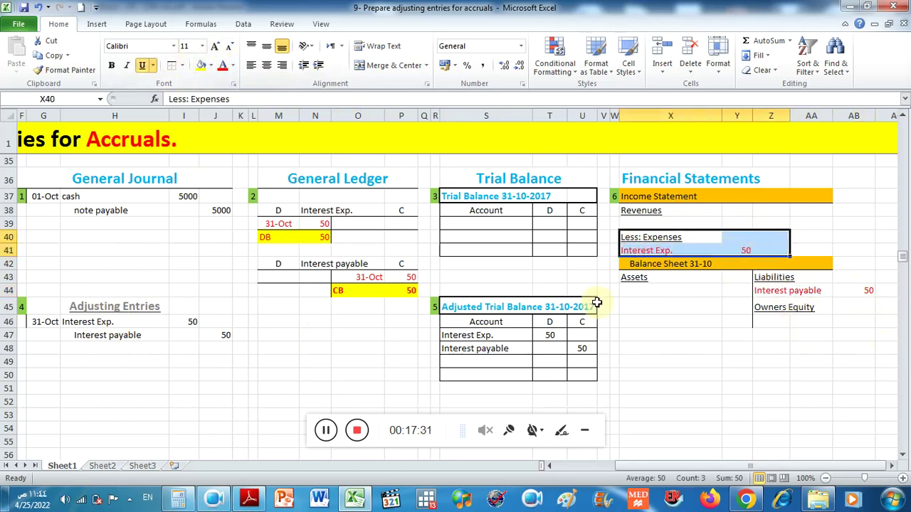
mouse_move(514, 339)
left_mouse_down()
mouse_move(544, 347)
mouse_move(498, 342)
left_mouse_up()
left_click(220, 66)
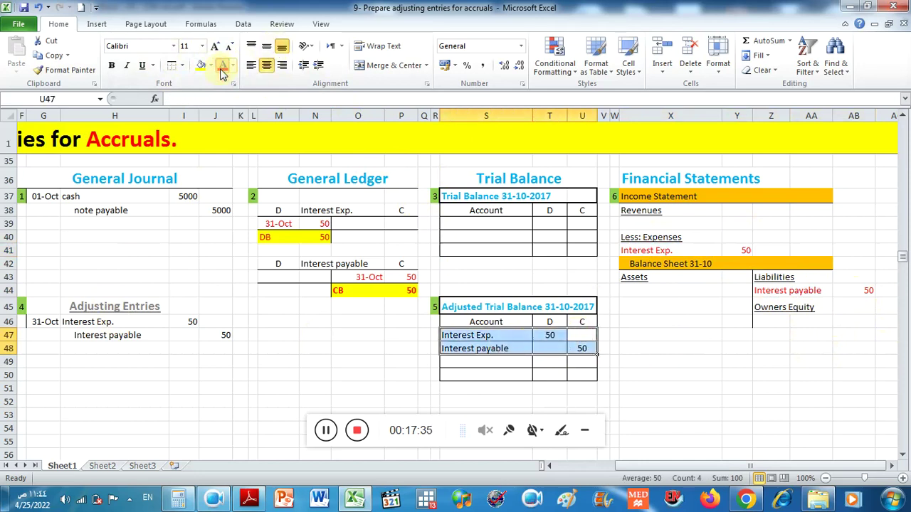
left_click_drag(132, 326, 207, 336)
left_click(222, 65)
left_click(360, 363)
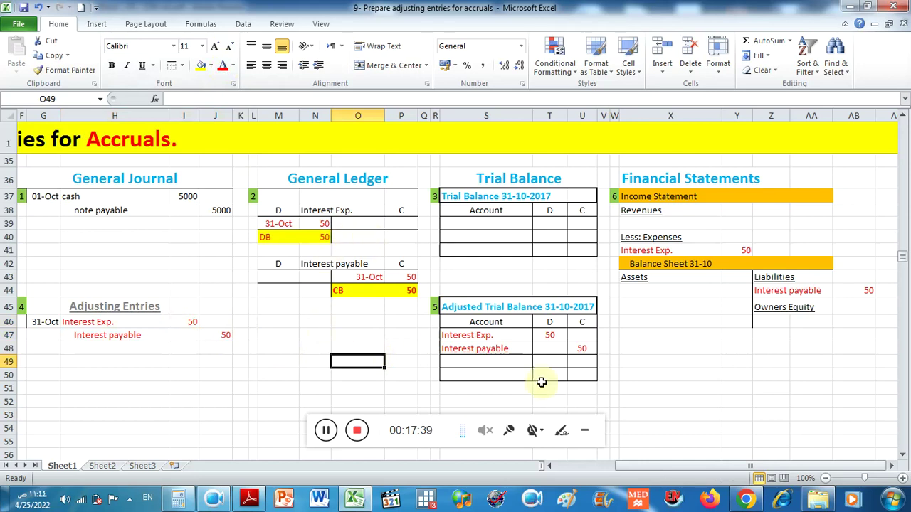
Trace the interest adjustment from the adjusting entry through the T-accounts and adjusted trial balance to the financial statements
left_click_drag(77, 321, 226, 336)
left_click_drag(275, 227, 370, 292)
left_click_drag(472, 337, 549, 348)
left_click_drag(714, 267, 759, 259)
left_click_drag(853, 294, 783, 293)
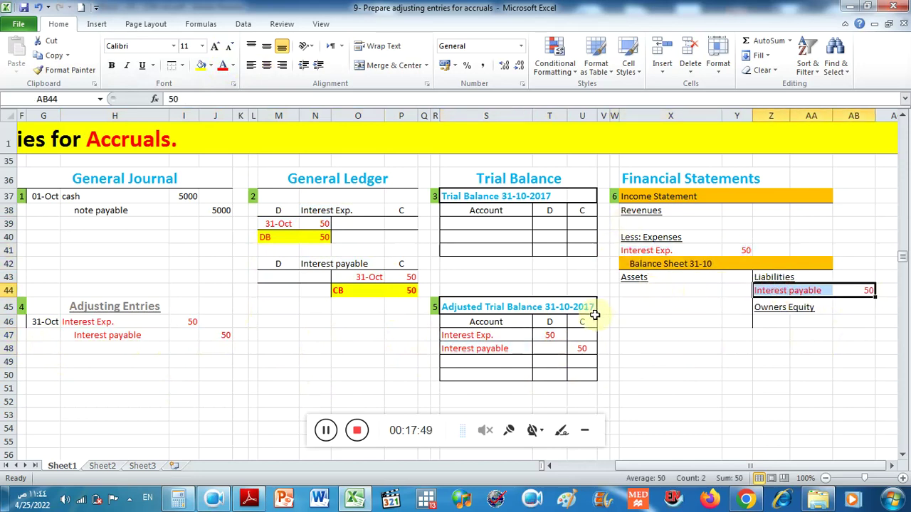
left_click(406, 335)
key("Home")
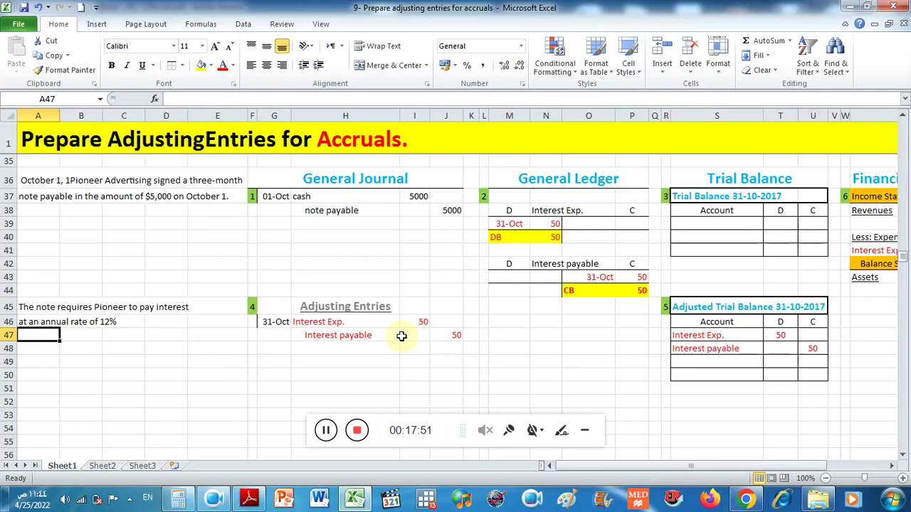
Switch to the Accounting Principles PDF in Adobe Reader and highlight "Without this adjusting entry" below Illustration 3-17
left_click(249, 498)
scroll(423, 240, "down", 5)
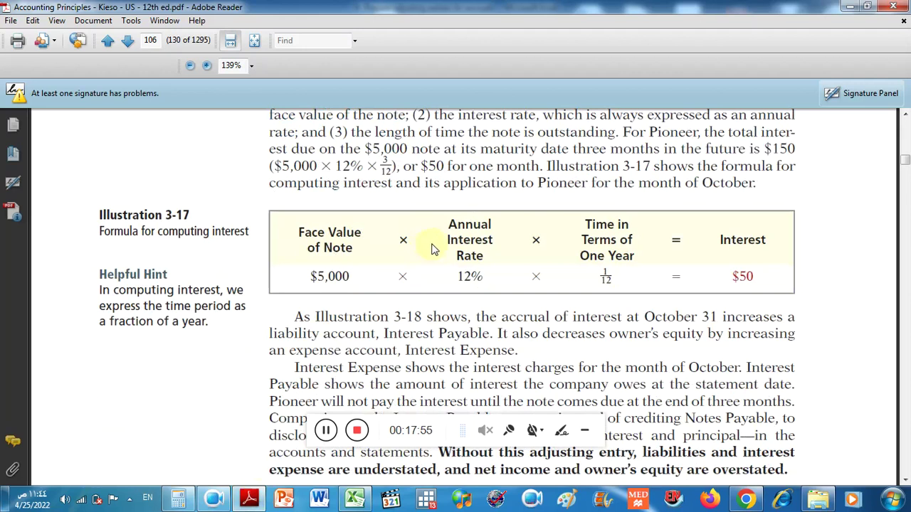
left_click_drag(439, 325, 613, 329)
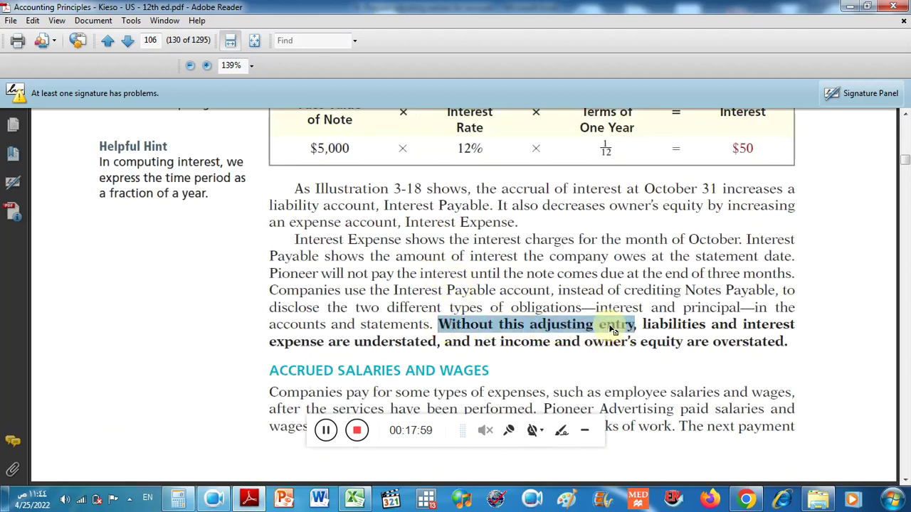
Switch to Excel and point out the adjusting entry, the adjusted trial balance and the interest lines in the financial statements
left_click(355, 498)
left_click_drag(257, 303, 832, 389)
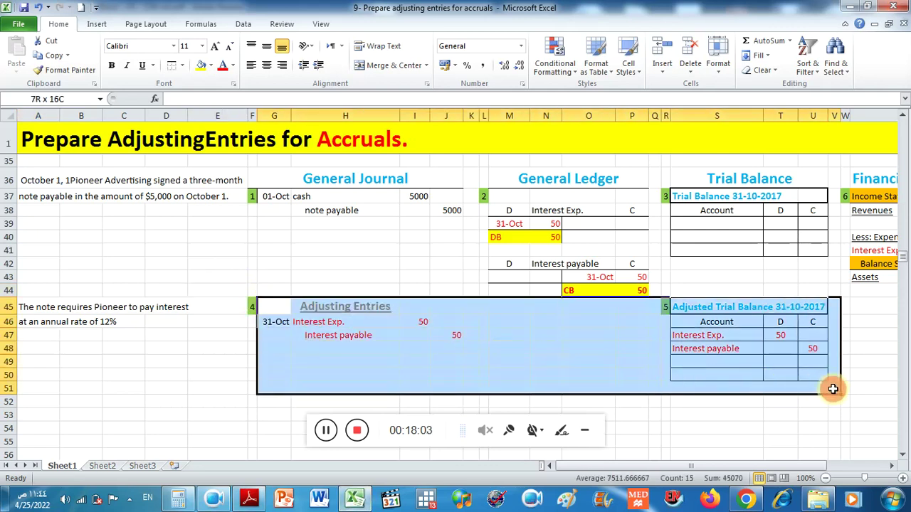
left_click_drag(756, 466, 819, 466)
left_click_drag(665, 264, 741, 250)
left_click_drag(801, 290, 864, 289)
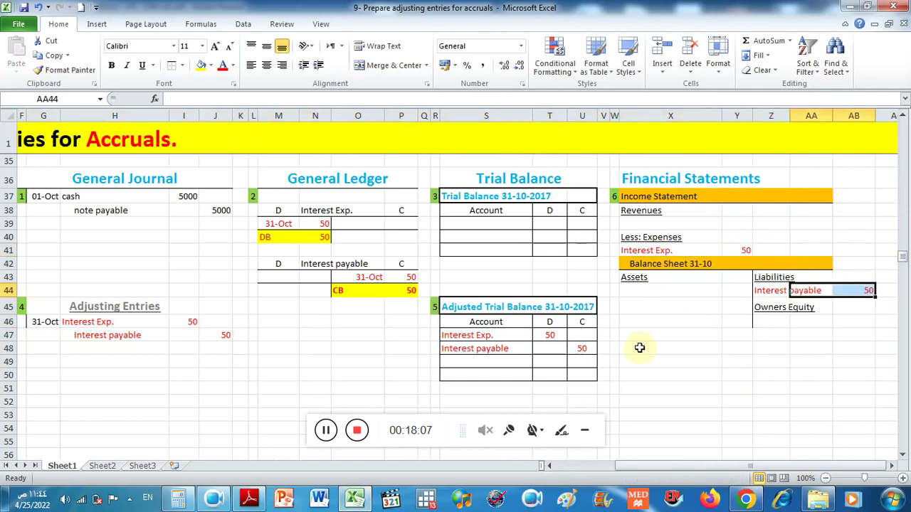
Switch to the Accounting Principles PDF and highlight the wording on liabilities, net income and owner's equity without the adjusting entry
left_click(745, 498)
left_click(741, 498)
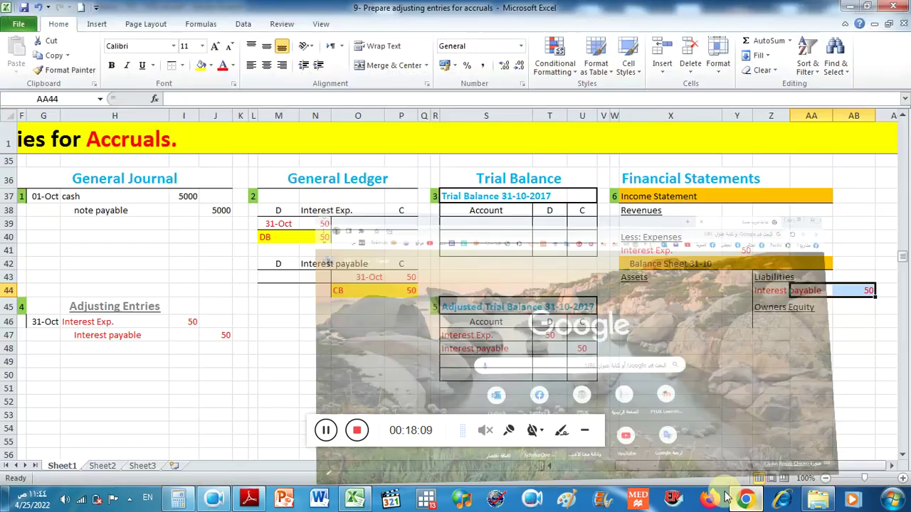
left_click(249, 498)
left_click_drag(649, 332, 793, 329)
left_click_drag(329, 343, 765, 357)
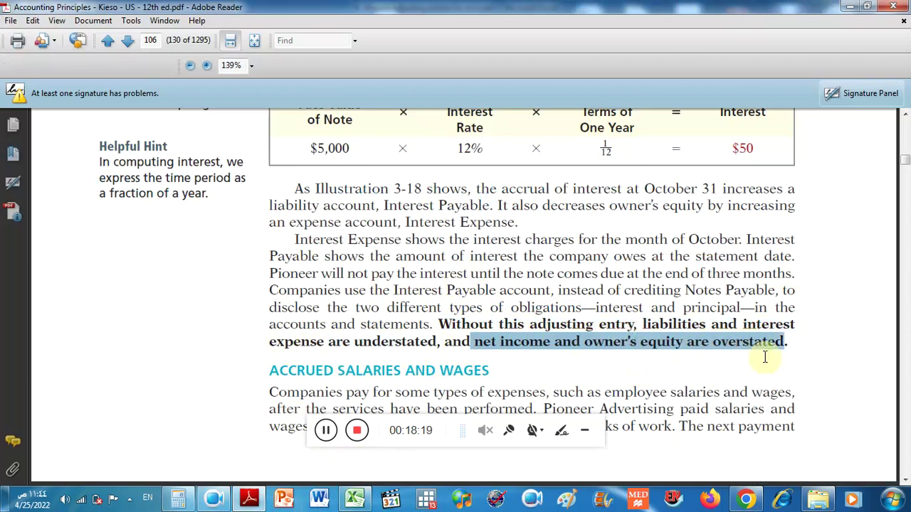
Switch to Excel and compare the Interest Exp. and Interest payable lines in the statements with the textbook's statement
left_click(355, 498)
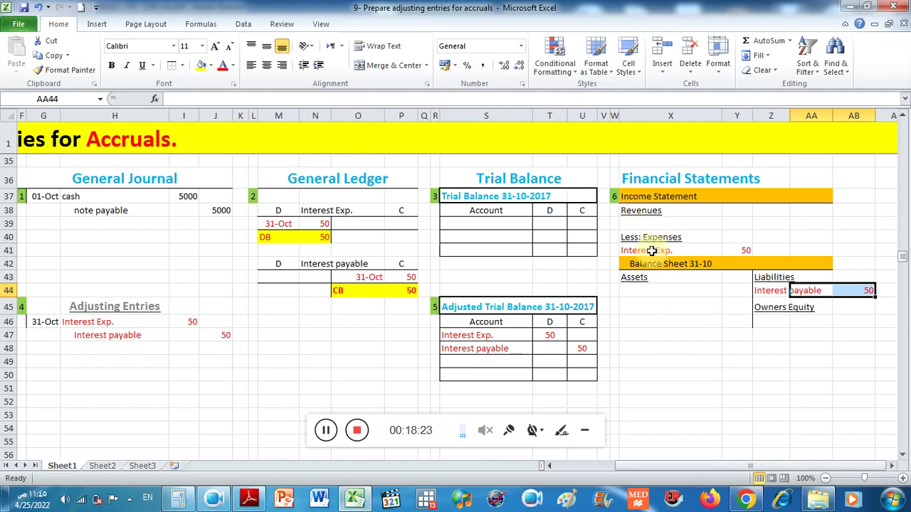
left_click_drag(653, 251, 733, 251)
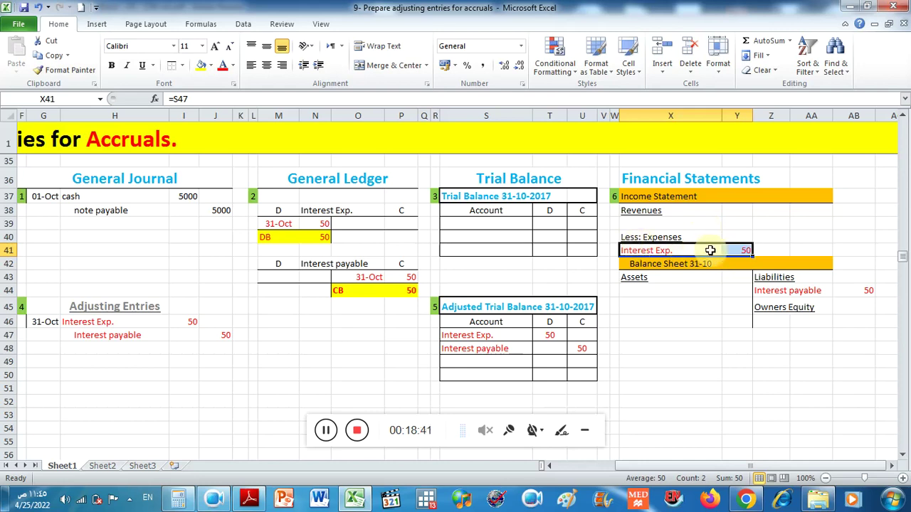
left_click_drag(860, 291, 768, 290)
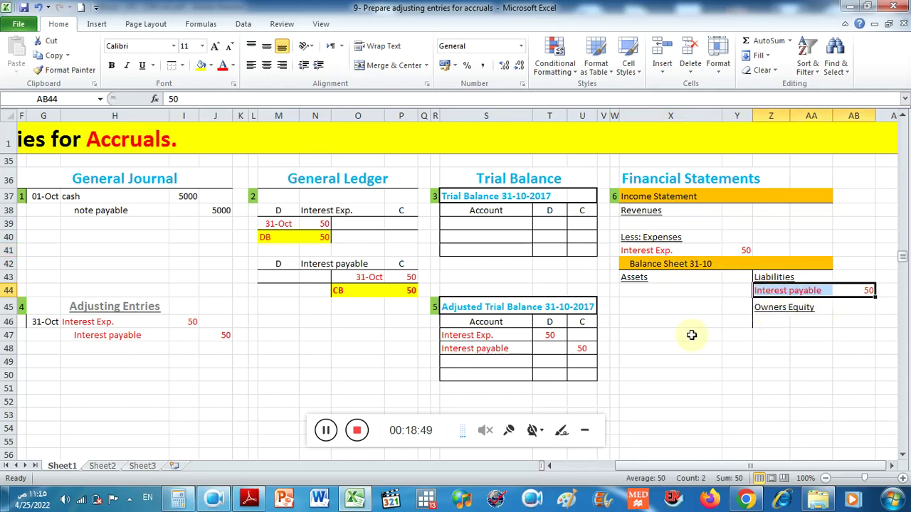
left_click(250, 501)
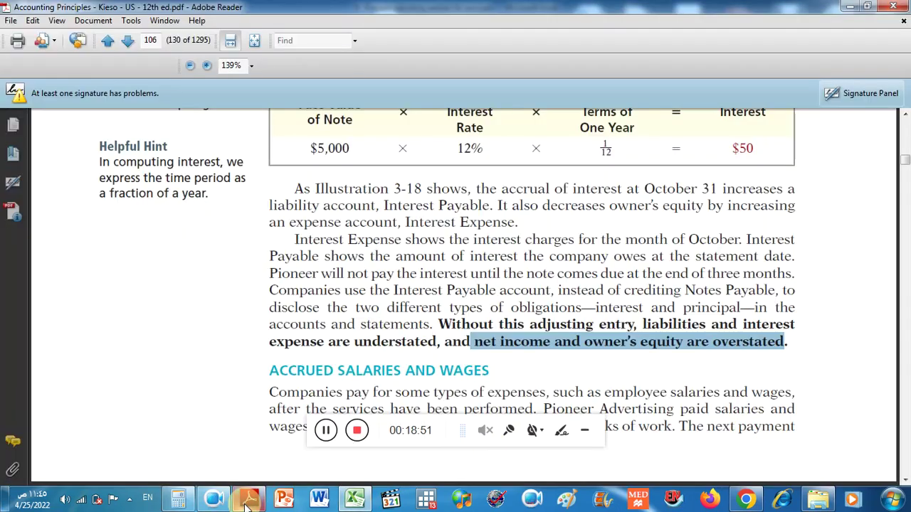
left_click(248, 502)
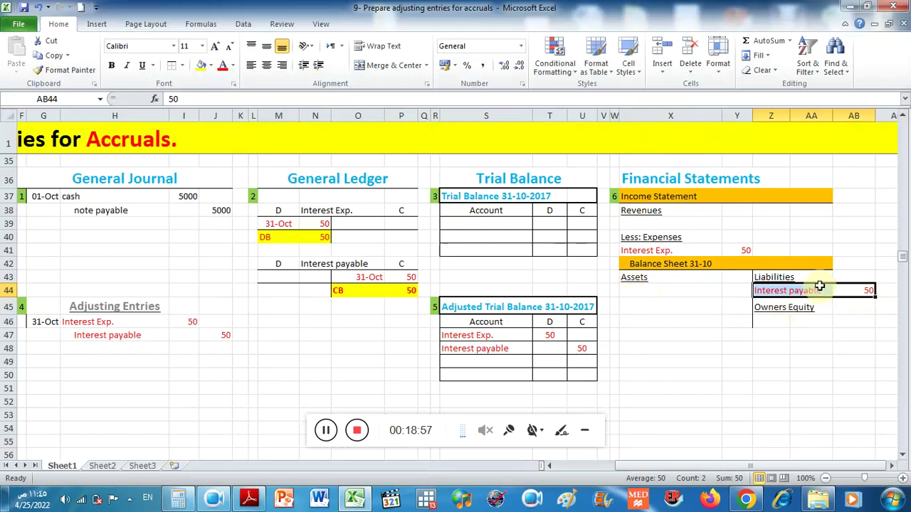
Enter 1000 in Y47 as an example total for the Assets side of the balance sheet
left_click(640, 288)
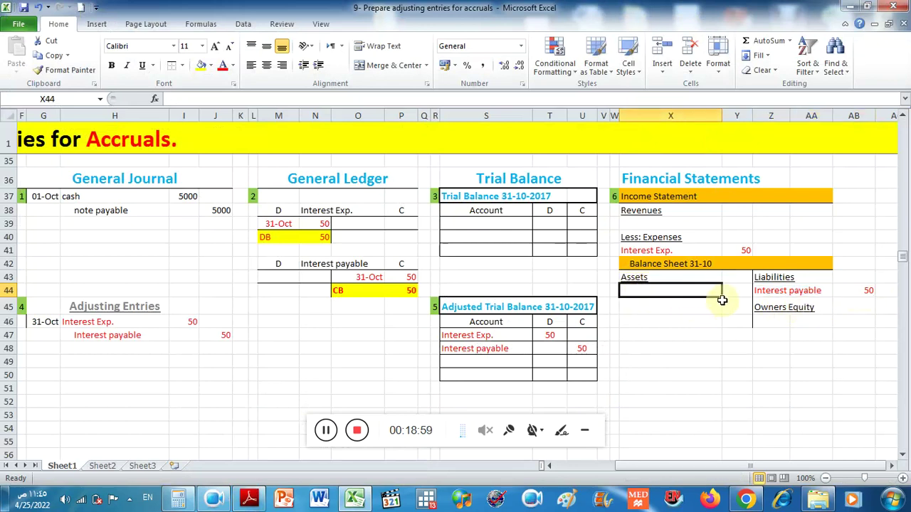
left_click(727, 331)
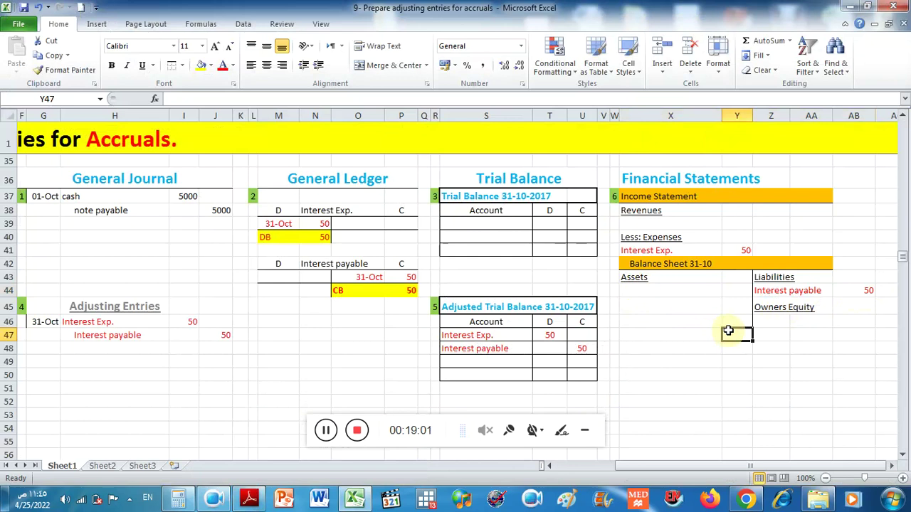
type("2")
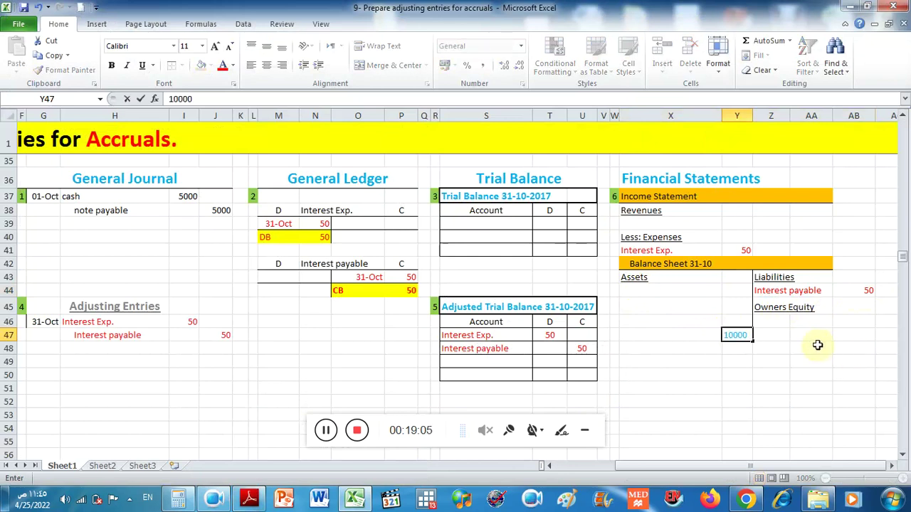
Clear the Interest payable entry and its amount from Z44:AB44 under Liabilities
left_click(859, 290)
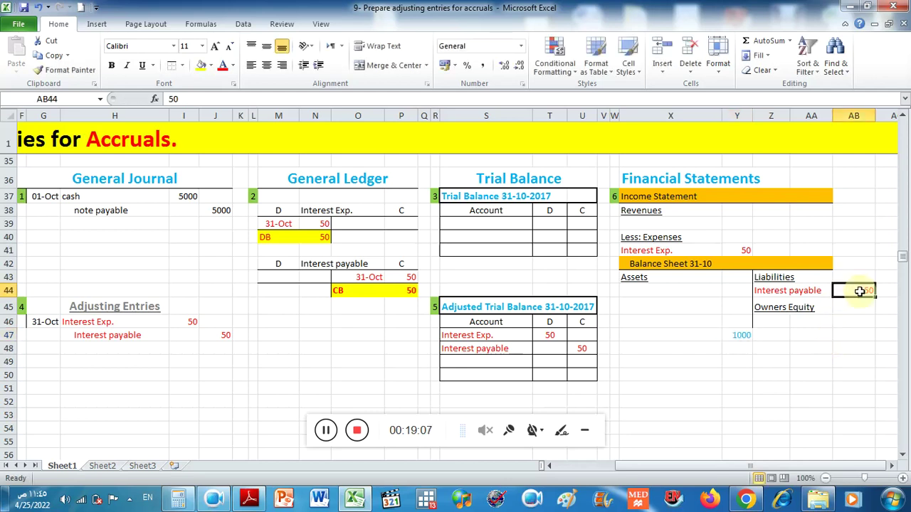
left_click_drag(811, 291, 847, 290)
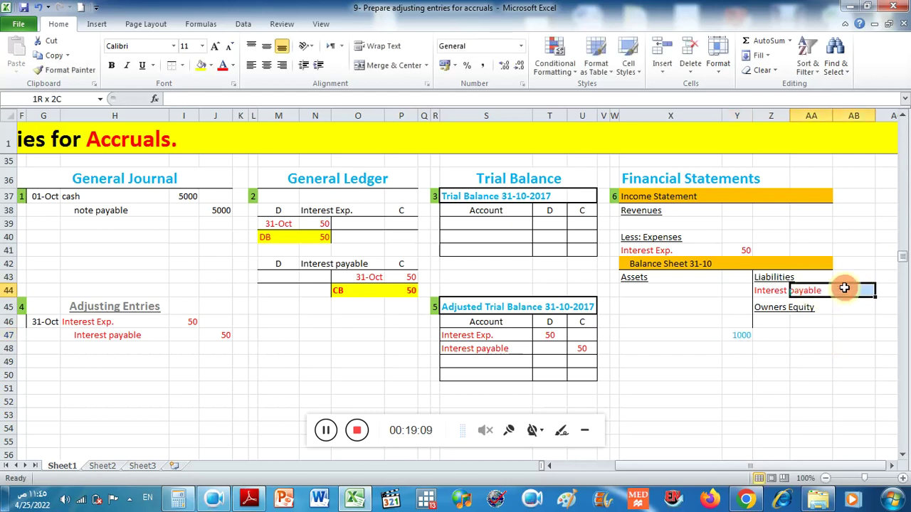
left_click_drag(769, 289, 864, 289)
key("Delete")
Enter 1000 in AB45 for Owners Equity and 50 in AB44 under Liabilities
left_click(849, 312)
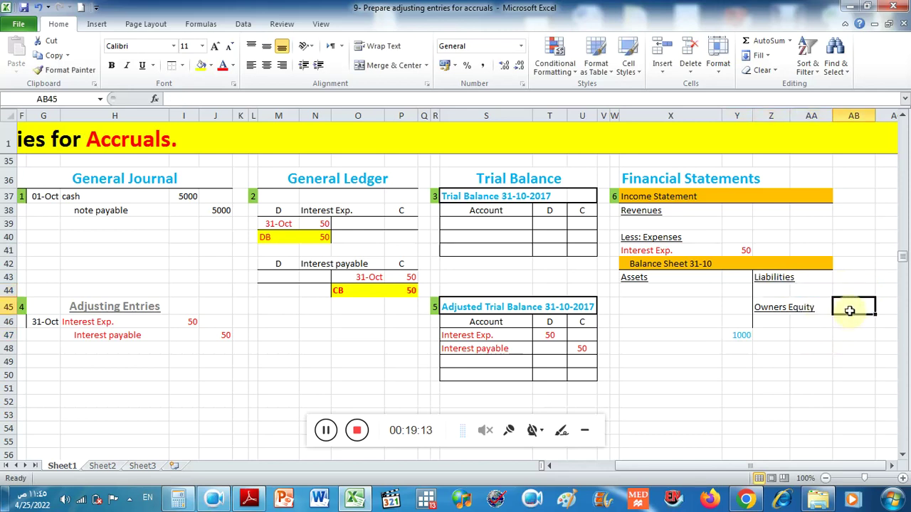
type("1000")
left_click(809, 356)
left_click(852, 289)
type("50")
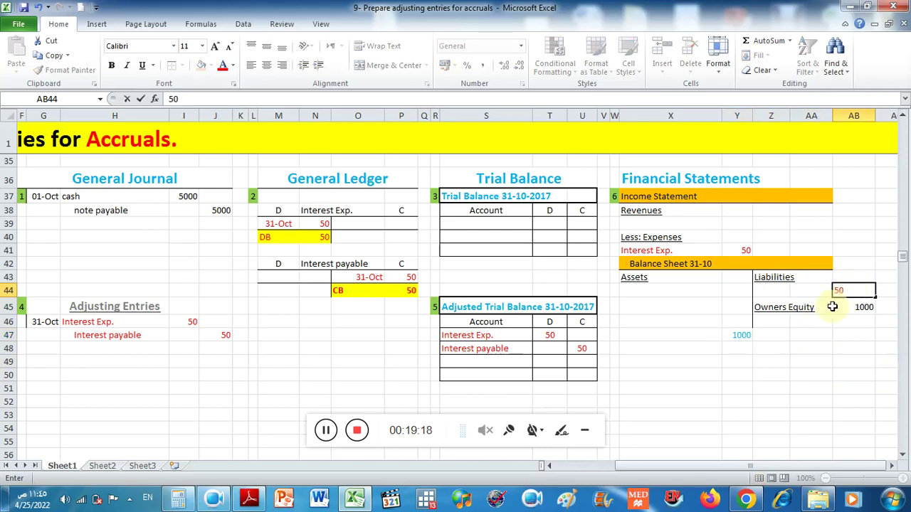
left_click(835, 308)
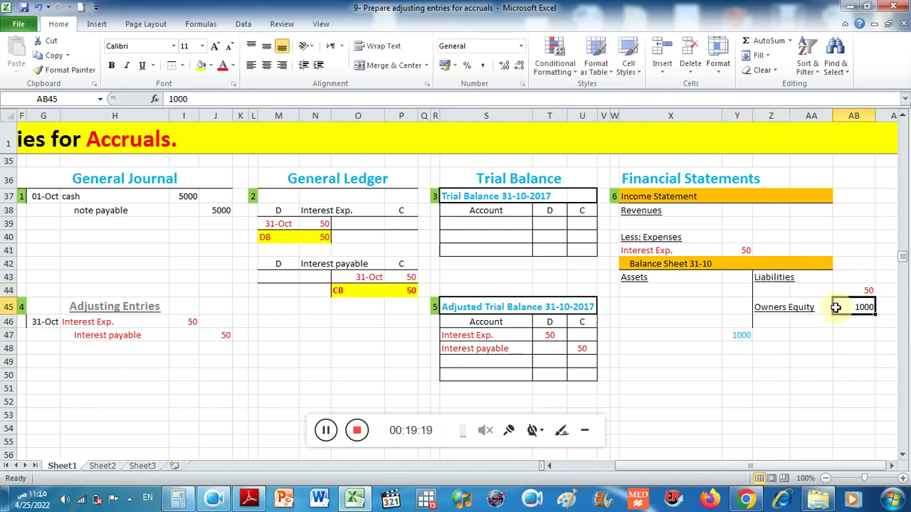
Set the Owners Equity amount in AB45 to 950
type("950")
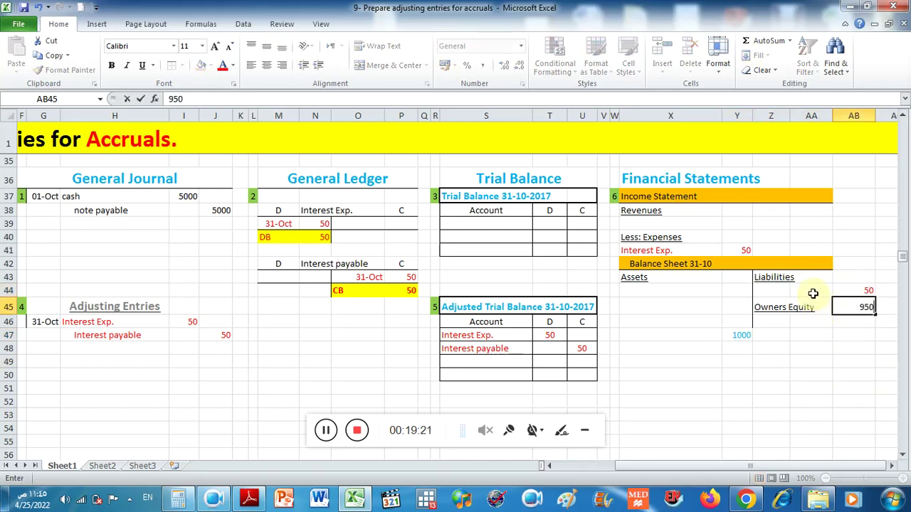
left_click(813, 294)
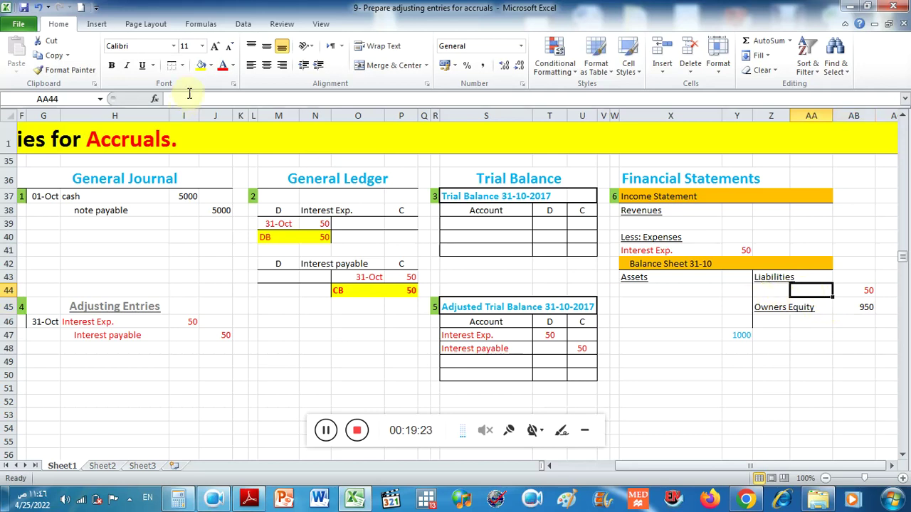
Undo the example balance sheet entries back to before the Assets total in Y47 was entered
left_click(37, 7)
left_click(38, 7)
left_click(39, 7)
left_click(39, 8)
left_click(39, 7)
left_click(40, 8)
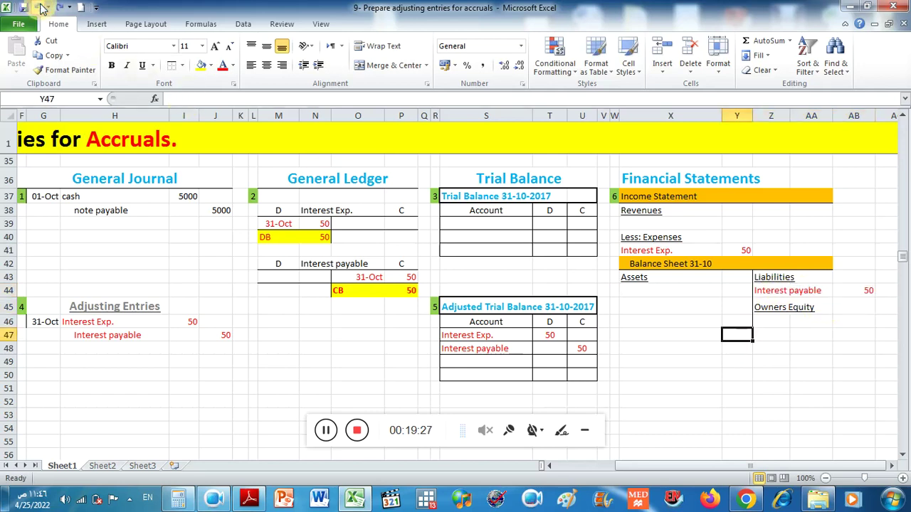
Switch to Adobe Reader and highlight "net income and owner's" in the sentence on omitting the interest adjusting entry
left_click(249, 498)
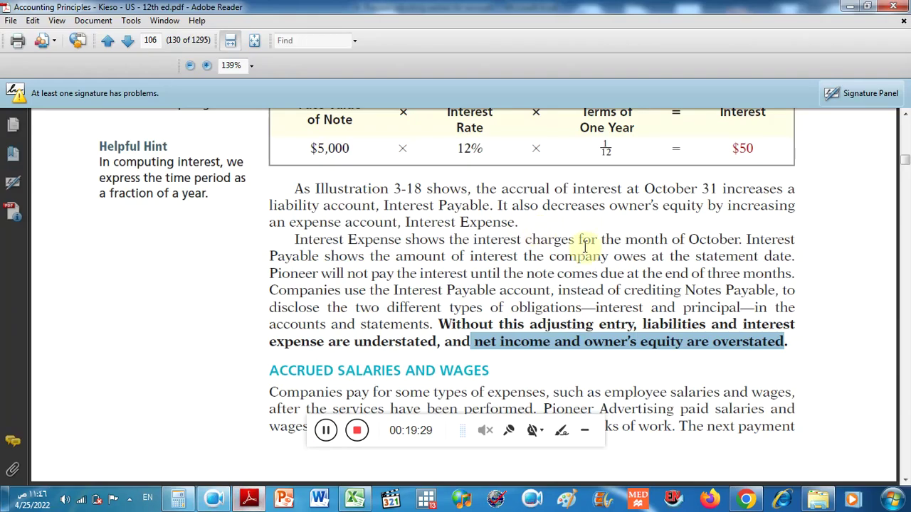
scroll(411, 322, "down", 2)
left_click_drag(472, 278, 636, 277)
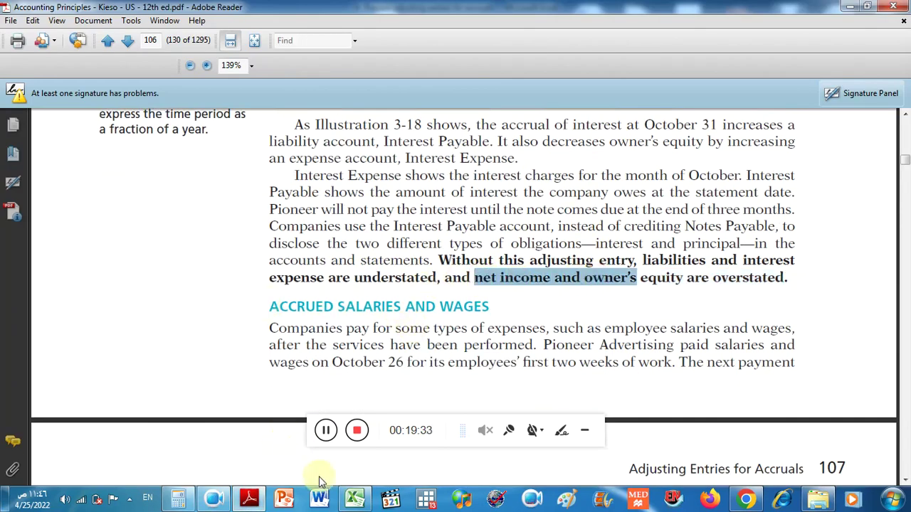
Switch to Excel and review the Accrued Expenses heading, the ACCRUED INTEREST heading and the 31-Oct adjusting entry
left_click(355, 498)
scroll(42, 187, "up", 3)
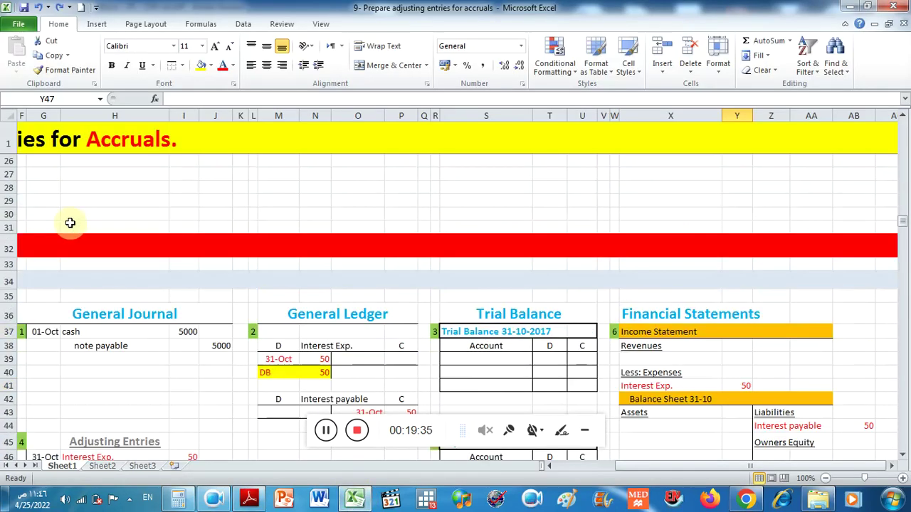
left_click(146, 252)
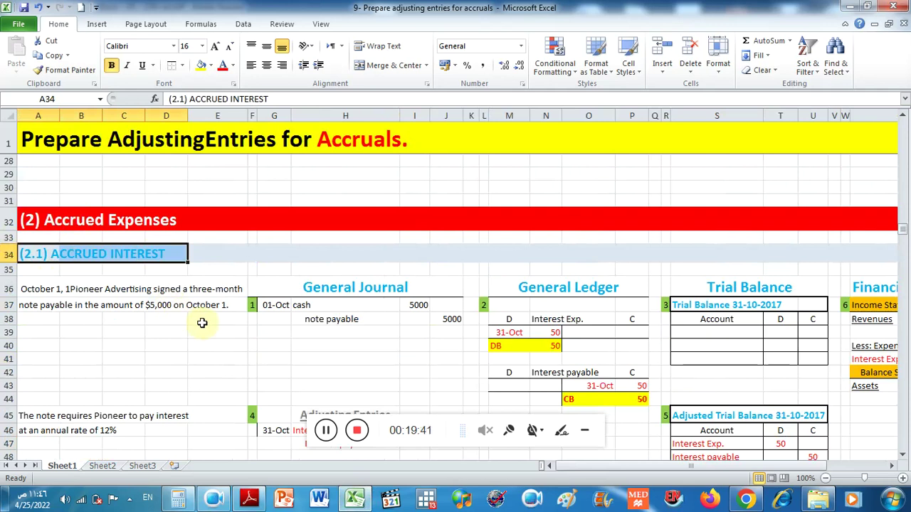
scroll(242, 357, "down", 1)
left_click_drag(253, 368, 431, 410)
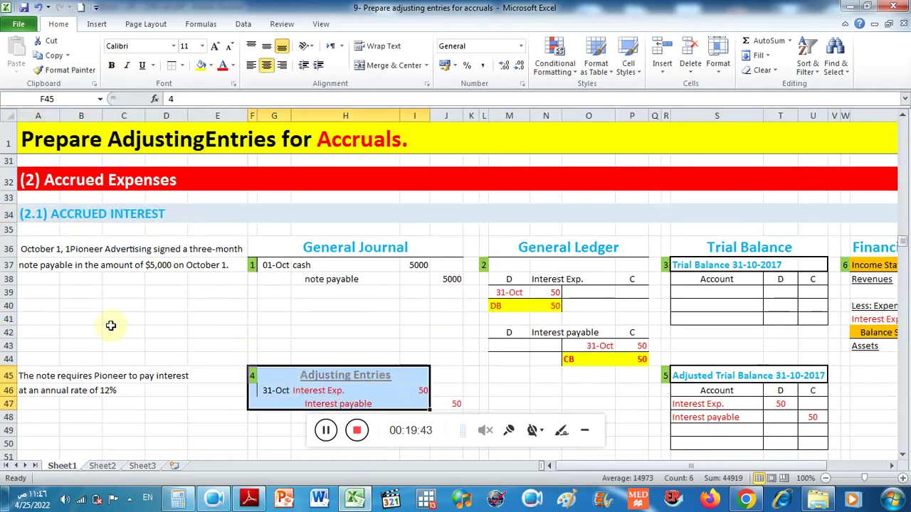
left_click(43, 181)
left_click_drag(43, 180, 190, 182)
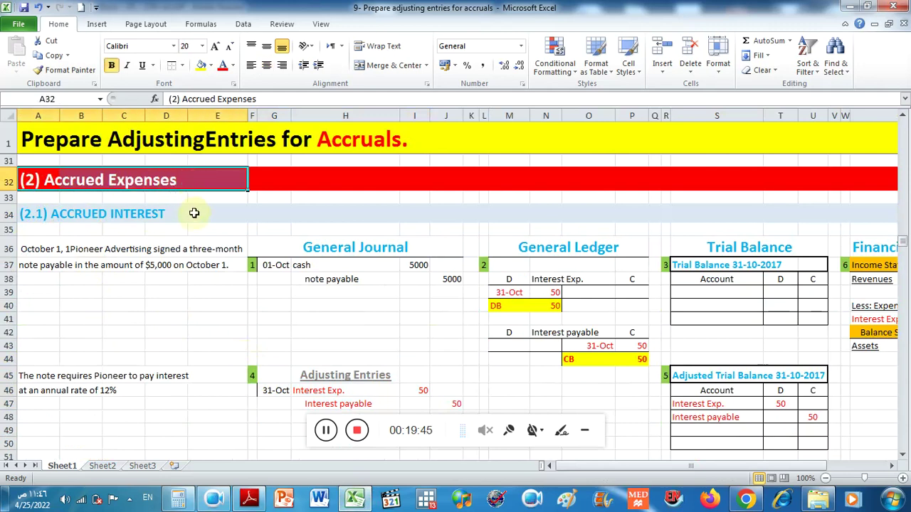
Examine the Interest Exp. adjusting entry in row 46 and the ACCRUED SALARIES AND WAGES section at row 62
scroll(107, 246, "down", 7)
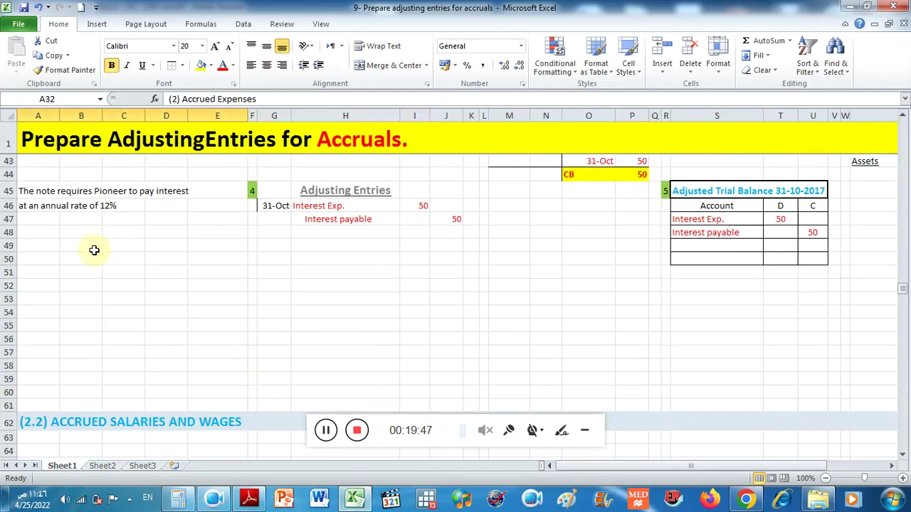
scroll(159, 246, "up", 7)
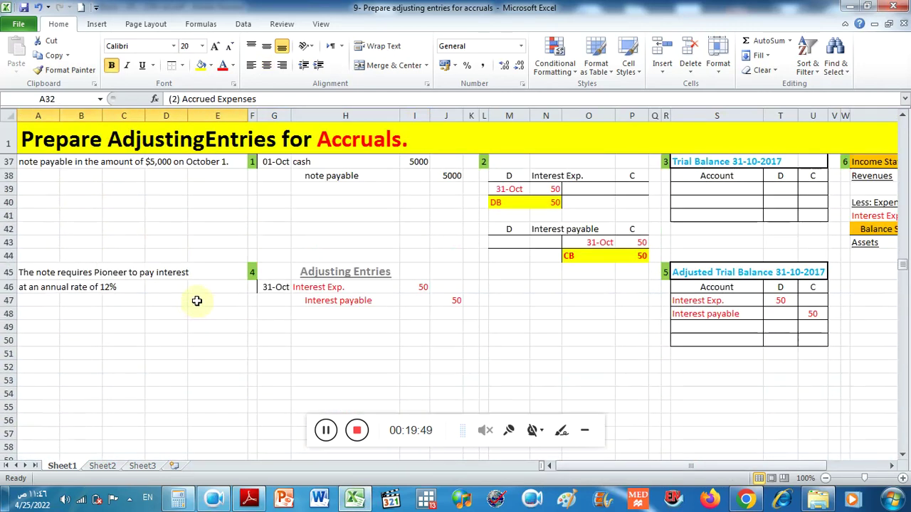
scroll(152, 244, "down", 7)
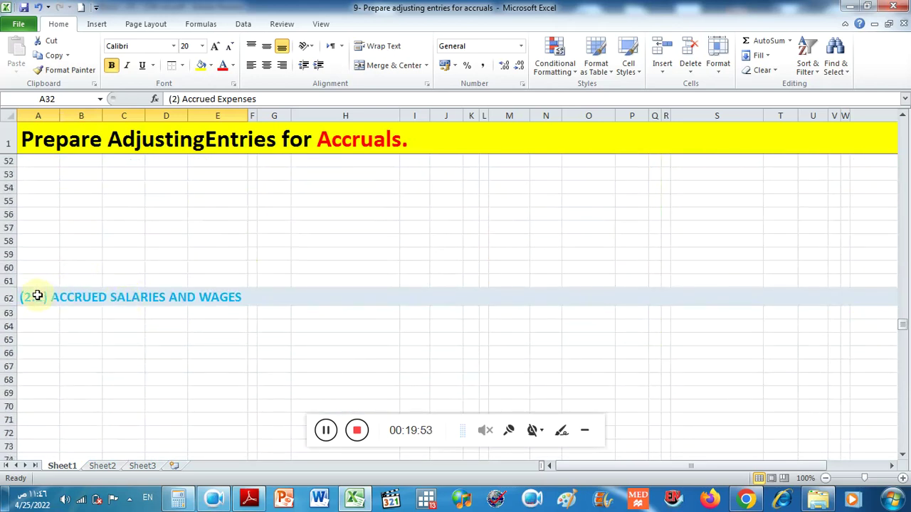
scroll(248, 281, "up", 4)
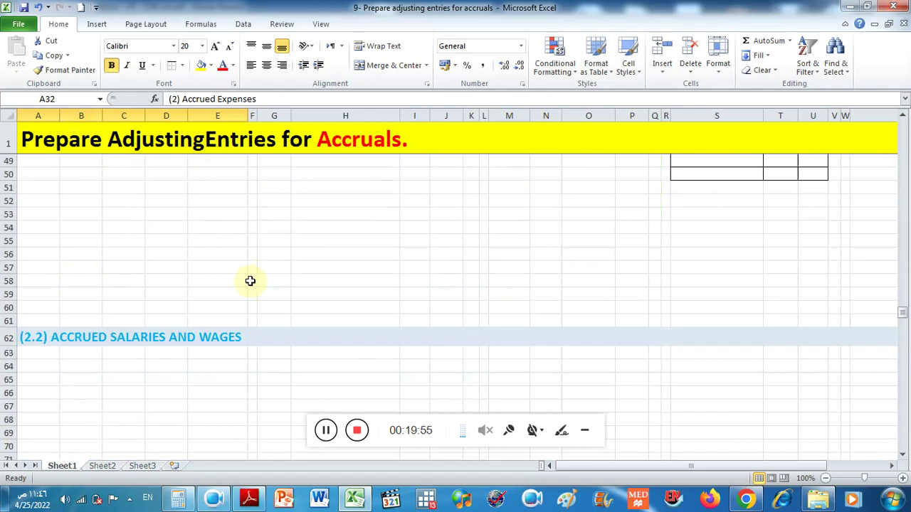
left_click_drag(298, 249, 459, 249)
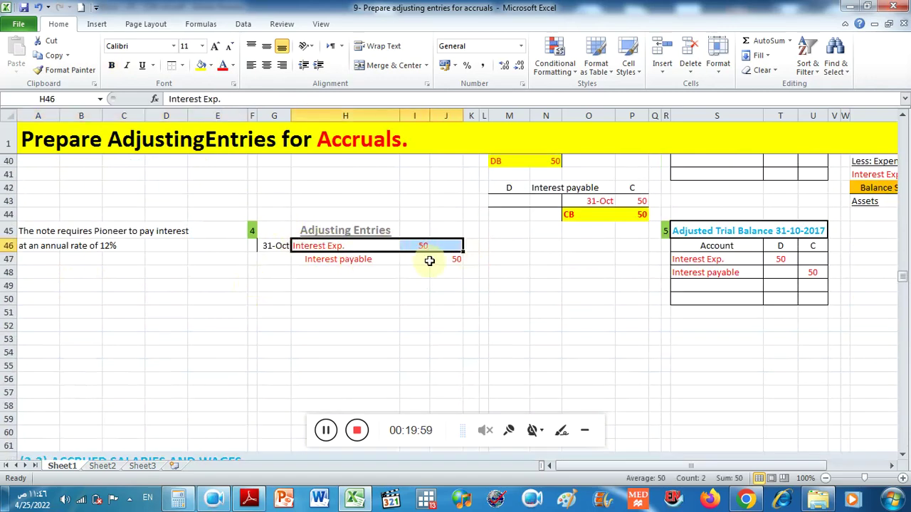
scroll(155, 252, "down", 6)
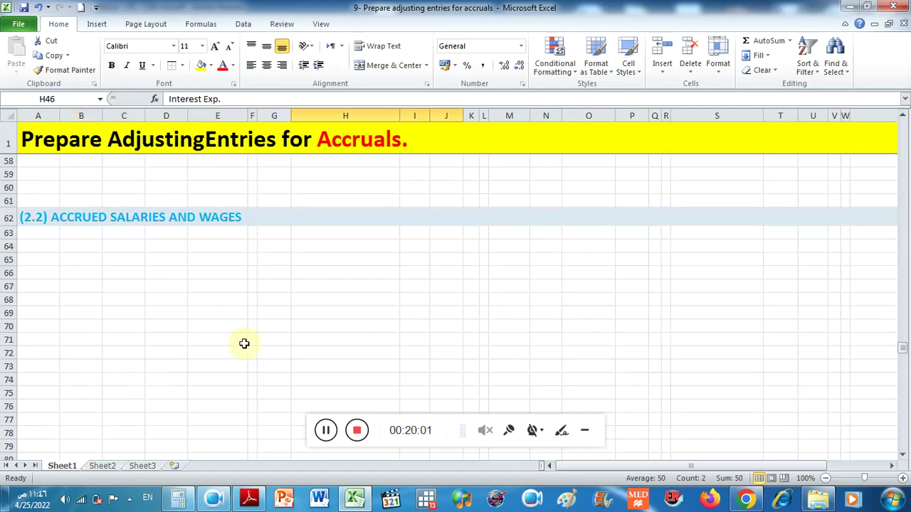